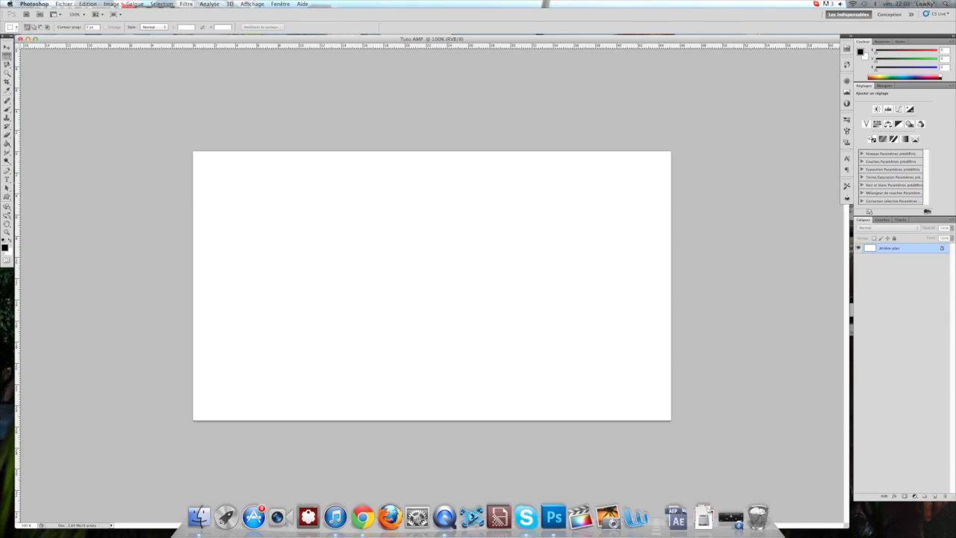
{"action": "left_click", "coordinate": [209, 3]}
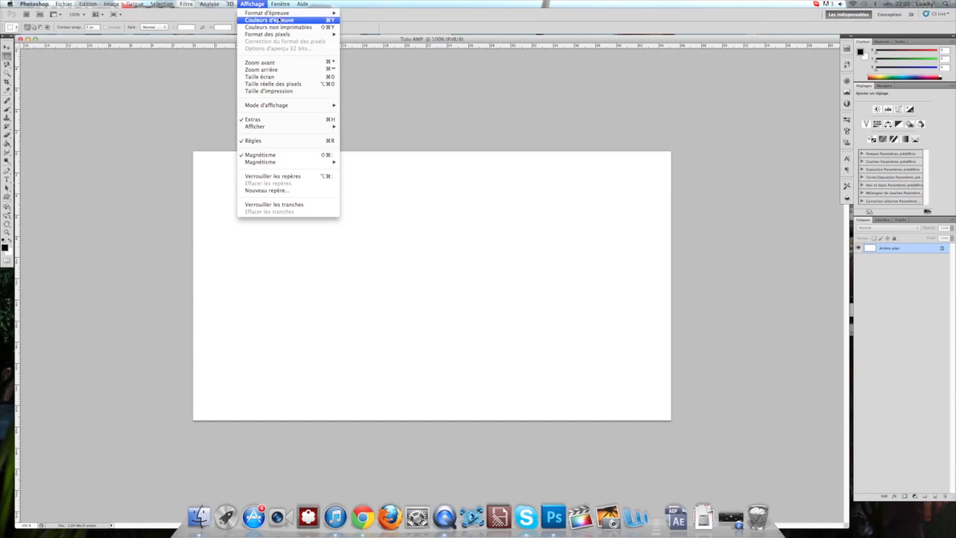
{"action": "mouse_move", "coordinate": [278, 15]}
{"action": "left_click", "coordinate": [161, 79]}
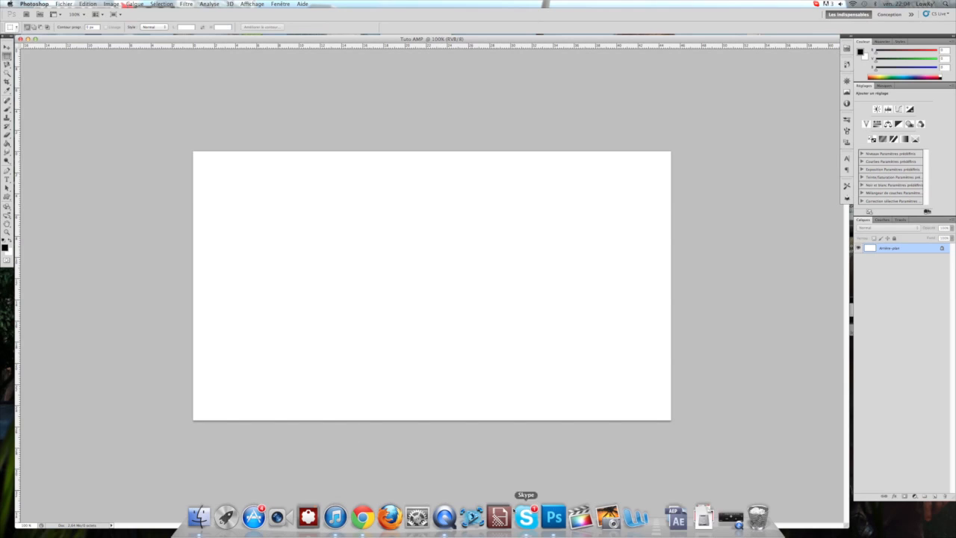
Step: Resize the document window to fill the workspace between the tools and side panels, with the whole canvas in view at 100% zoom
{"action": "left_click_drag", "start_coordinate": [844, 527], "coordinate": [760, 472]}
{"action": "key", "text": "super+plus"}
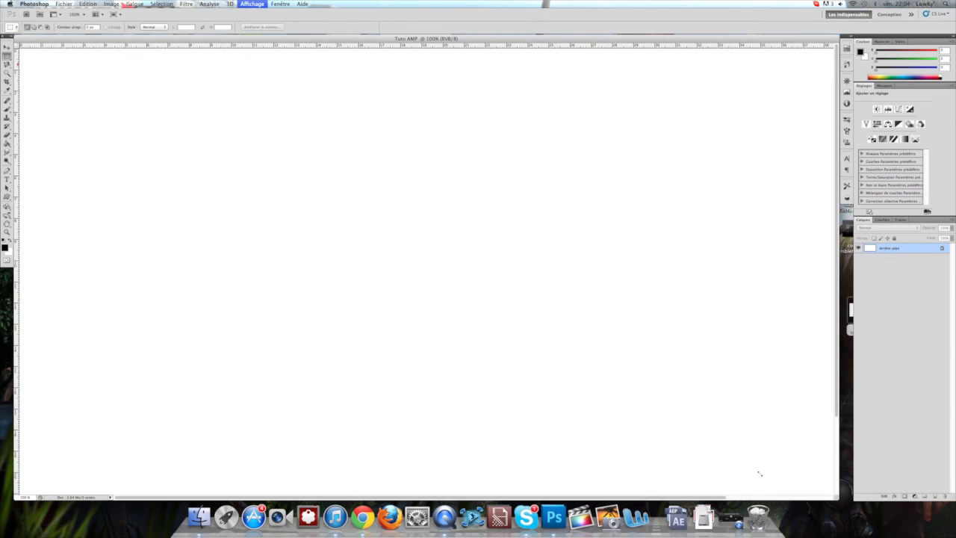
{"action": "key", "text": "super+minus"}
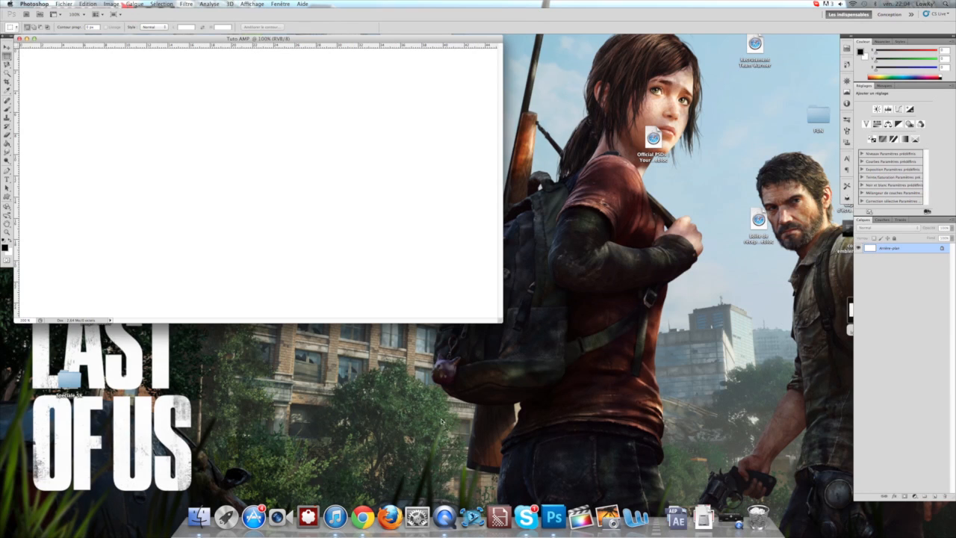
{"action": "left_click", "coordinate": [500, 325]}
{"action": "left_click", "coordinate": [500, 325]}
{"action": "left_click_drag", "start_coordinate": [499, 322], "coordinate": [848, 501]}
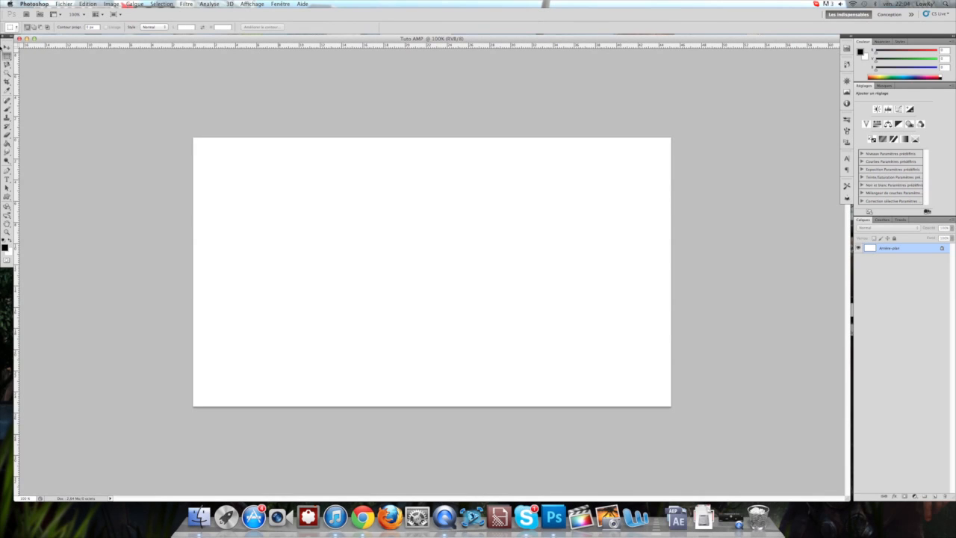
Step: Place the Map Raid image on the canvas as a new layer, enlarged slightly past the canvas's upper-left corner
{"action": "left_click", "coordinate": [63, 4]}
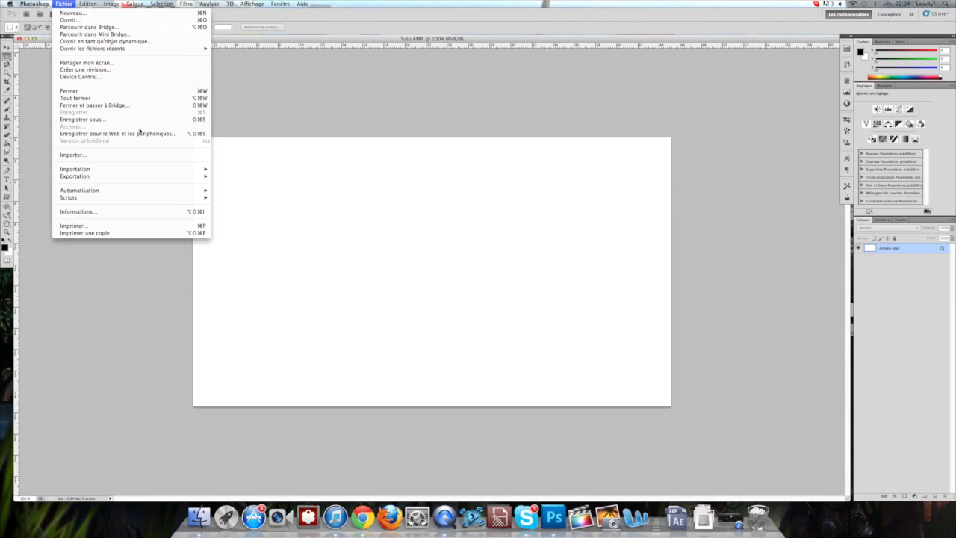
{"action": "left_click", "coordinate": [130, 115]}
{"action": "left_click", "coordinate": [892, 513]}
{"action": "left_click_drag", "start_coordinate": [861, 313], "coordinate": [428, 286]}
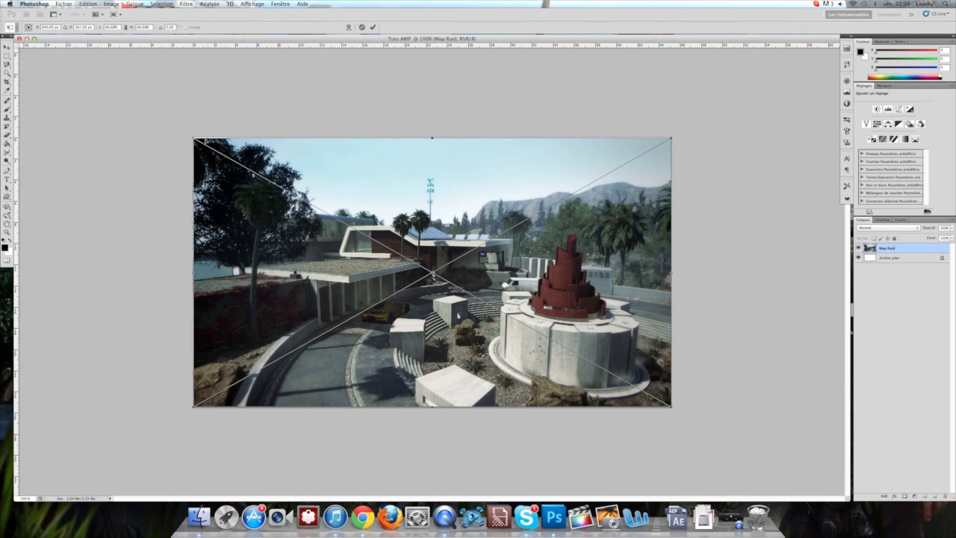
{"action": "left_click_drag", "start_coordinate": [191, 138], "coordinate": [191, 135]}
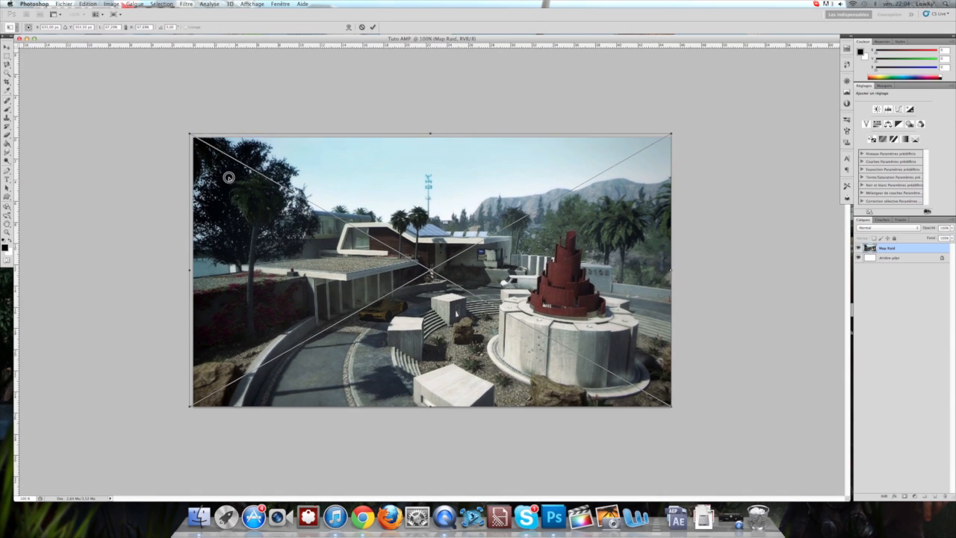
{"action": "key", "text": "Return"}
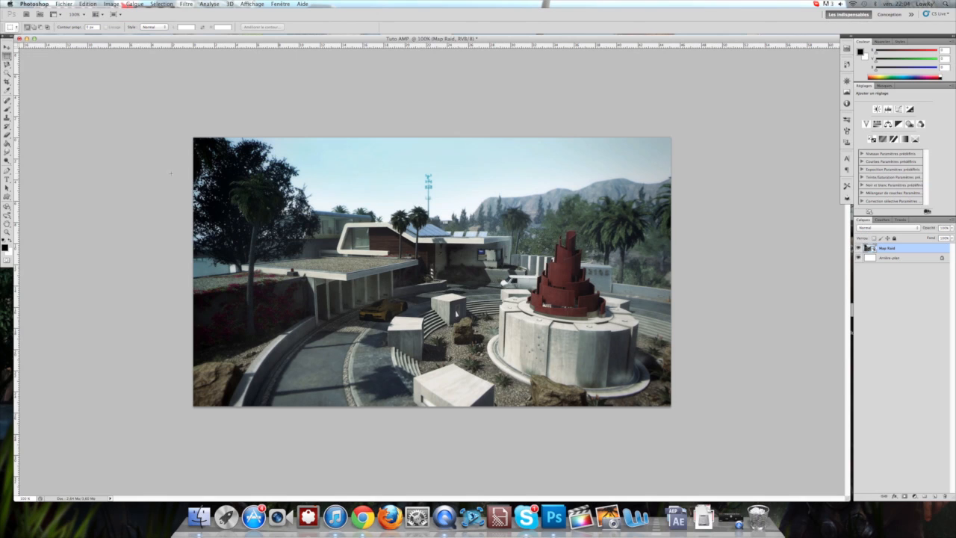
{"action": "left_click", "coordinate": [859, 258]}
{"action": "left_click", "coordinate": [859, 259]}
Step: Activate the Gradient tool with the radial gradient style
{"action": "mouse_move", "coordinate": [7, 143]}
{"action": "left_mouse_down"}
{"action": "mouse_move", "coordinate": [41, 149]}
{"action": "mouse_move", "coordinate": [37, 142]}
{"action": "left_mouse_up"}
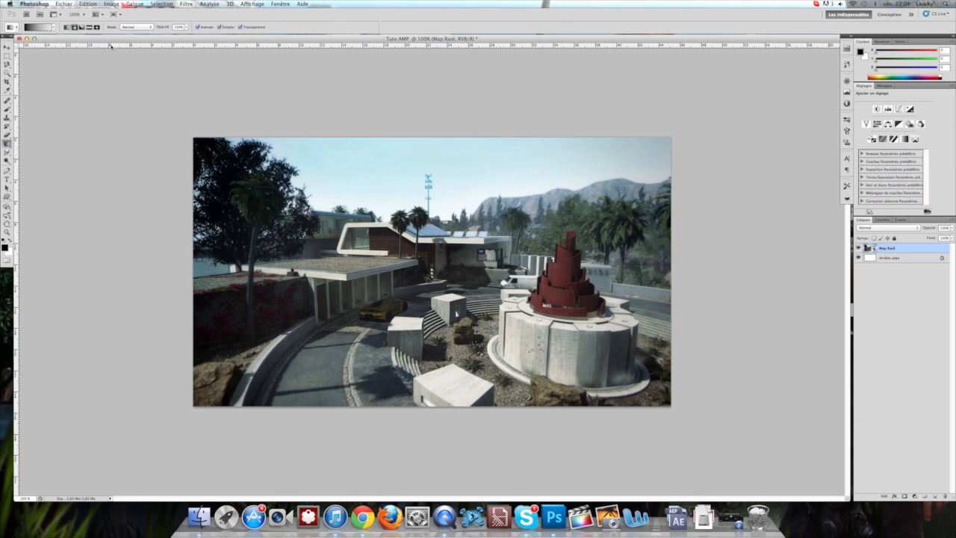
{"action": "left_click", "coordinate": [67, 28]}
{"action": "left_click", "coordinate": [74, 28]}
Step: Choose the red-orange-yellow preset as the gradient and add a new layer above Map Raid
{"action": "left_click", "coordinate": [53, 27]}
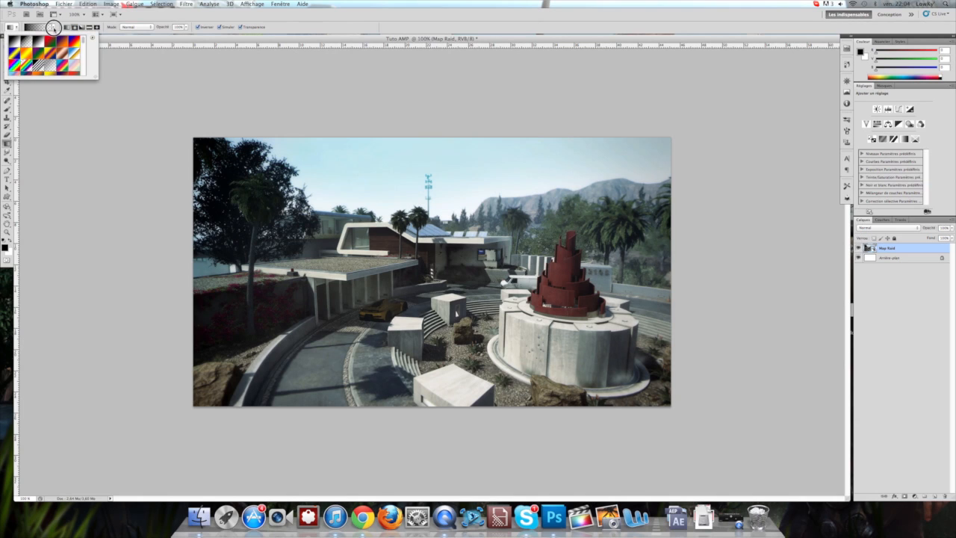
{"action": "left_click", "coordinate": [39, 28]}
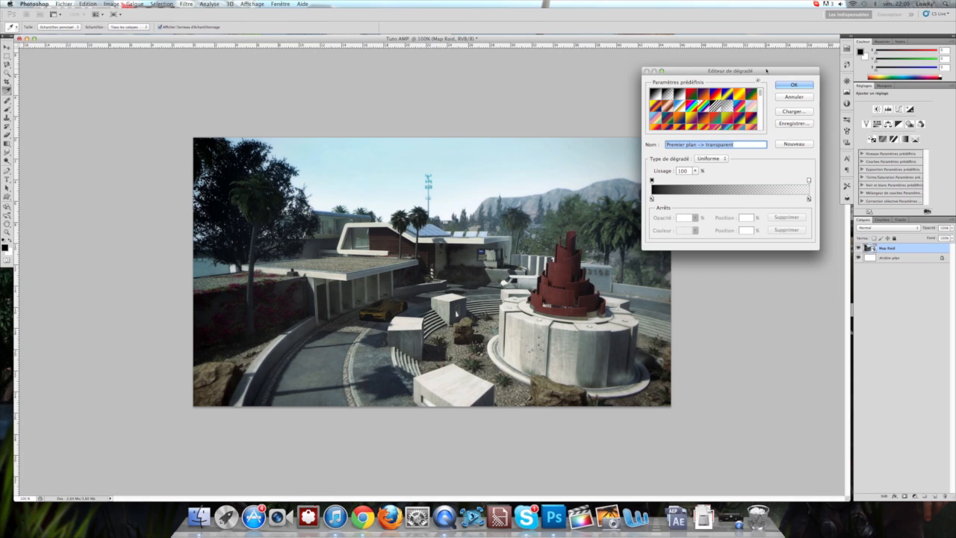
{"action": "left_click", "coordinate": [760, 94]}
{"action": "left_click_drag", "start_coordinate": [761, 94], "coordinate": [761, 94]}
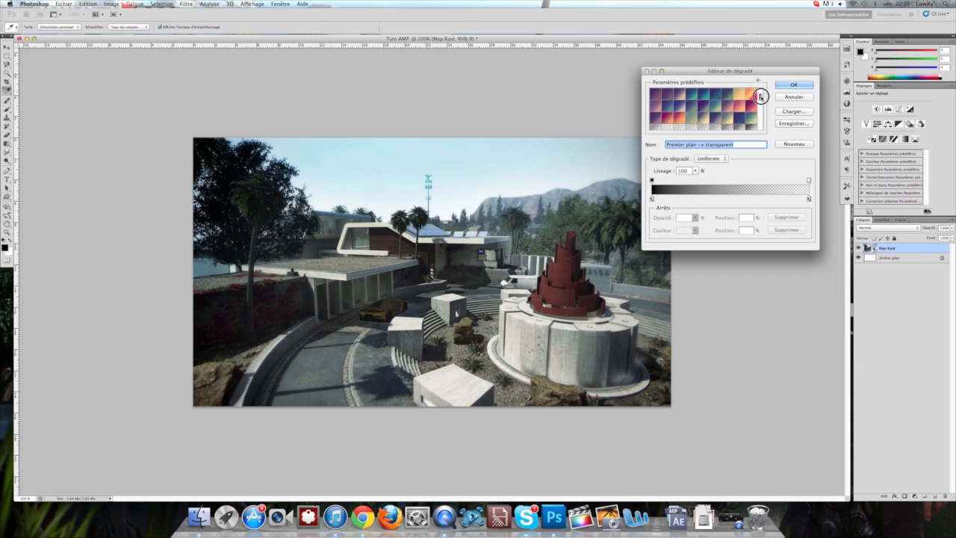
{"action": "left_click", "coordinate": [680, 119]}
{"action": "left_click", "coordinate": [666, 118]}
{"action": "left_click_drag", "start_coordinate": [761, 96], "coordinate": [759, 101]}
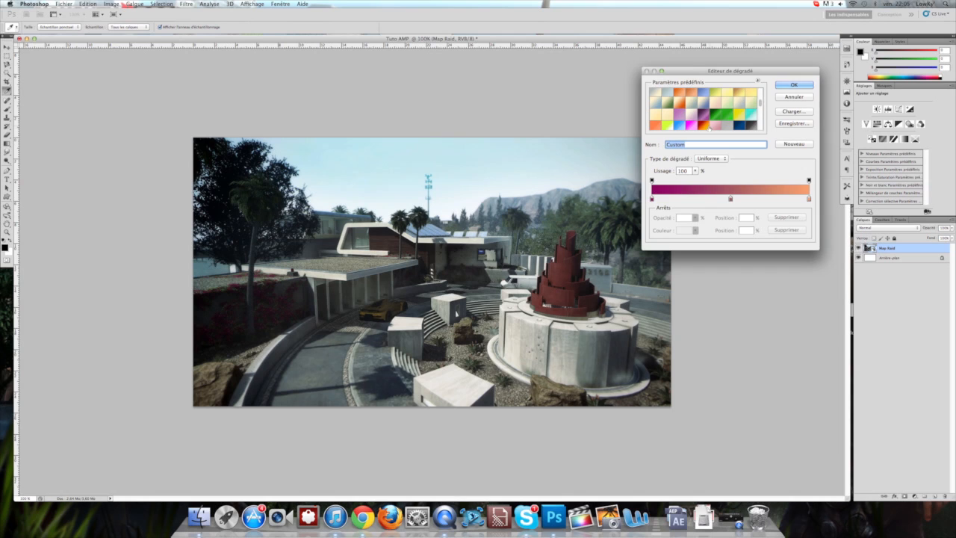
{"action": "left_click", "coordinate": [709, 126]}
{"action": "left_click", "coordinate": [795, 85]}
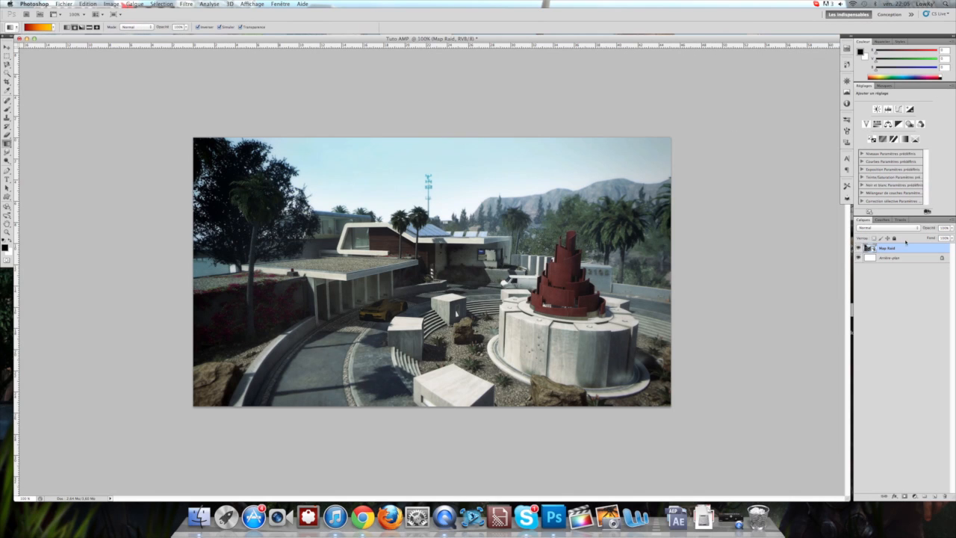
{"action": "left_click", "coordinate": [934, 496]}
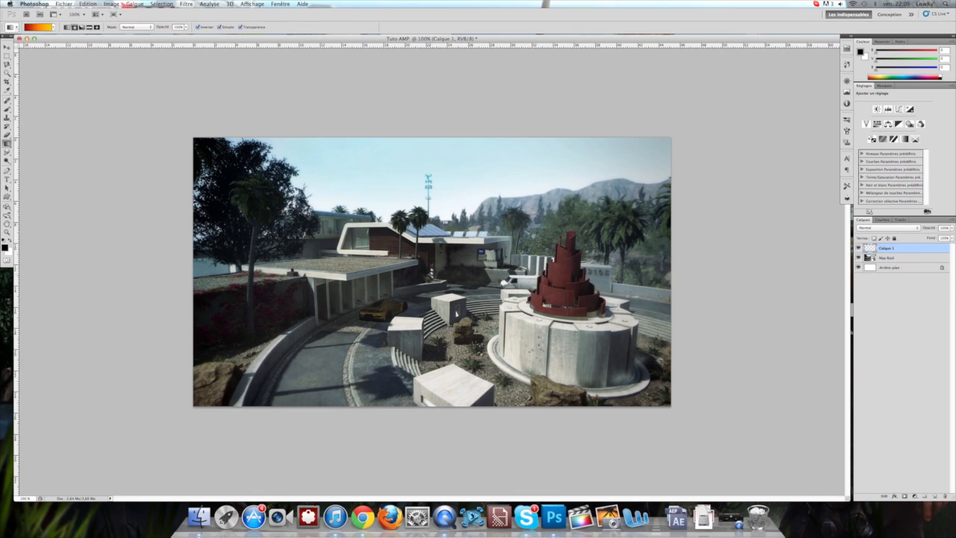
{"action": "left_click_drag", "start_coordinate": [431, 274], "coordinate": [243, 276]}
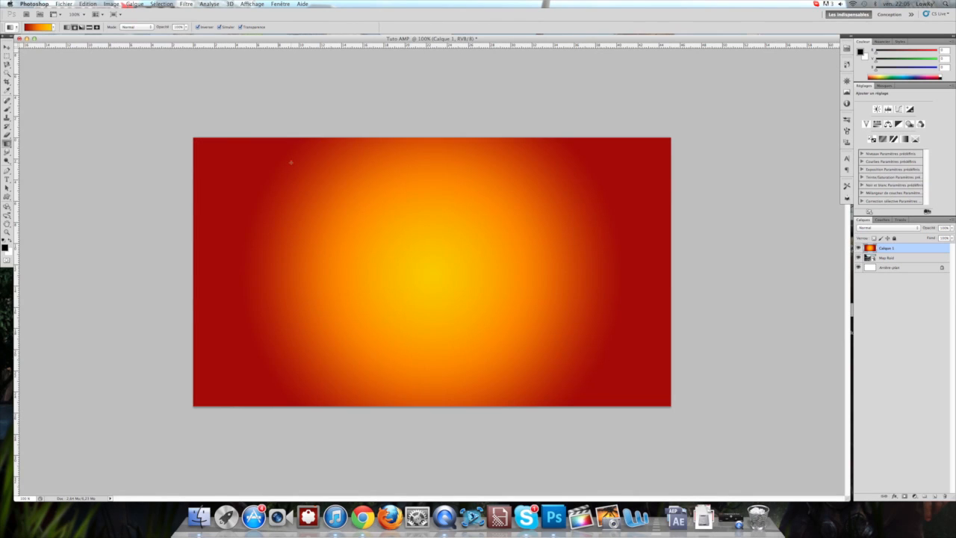
{"action": "left_click", "coordinate": [88, 4]}
{"action": "left_click", "coordinate": [96, 29]}
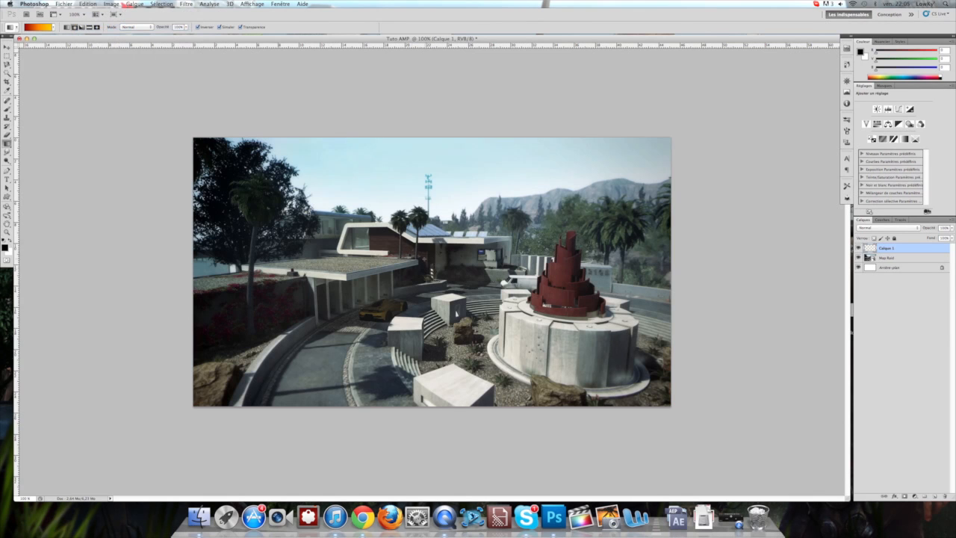
Step: Fill the new layer with a radial gradient from the canvas centre to near its left edge and move Map Raid above it
{"action": "left_click_drag", "start_coordinate": [433, 279], "coordinate": [208, 283]}
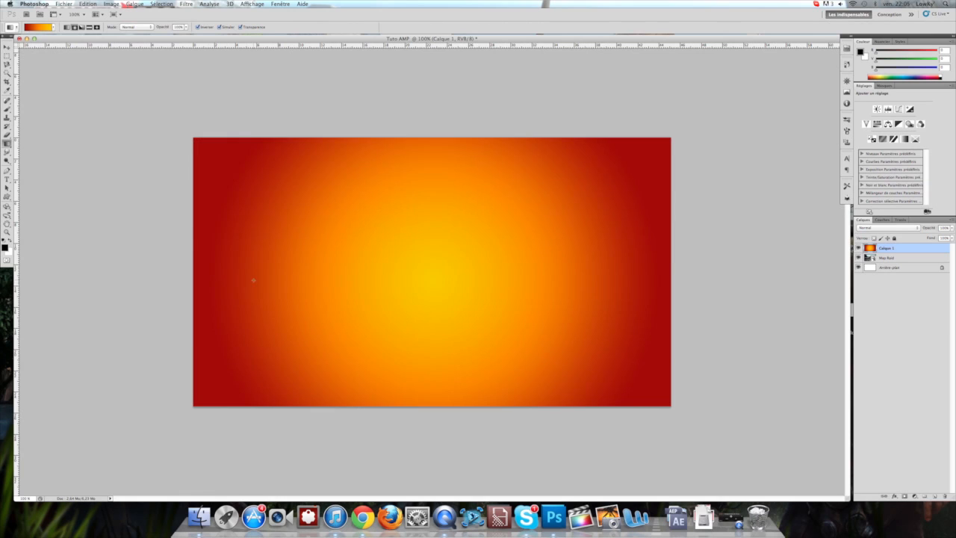
{"action": "left_click", "coordinate": [909, 258]}
{"action": "left_click_drag", "start_coordinate": [910, 246], "coordinate": [909, 246]}
Step: Try Incrustation, Lumière tamisée, Lumière crue, Lumière vive and Lumière linéaire as the Map Raid layer's blend mode
{"action": "left_click", "coordinate": [889, 228]}
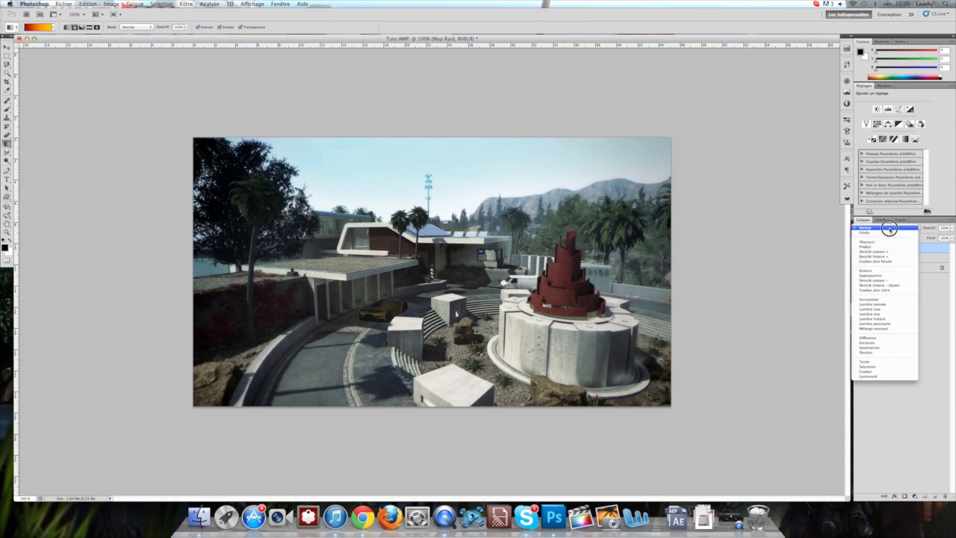
{"action": "left_click", "coordinate": [884, 299]}
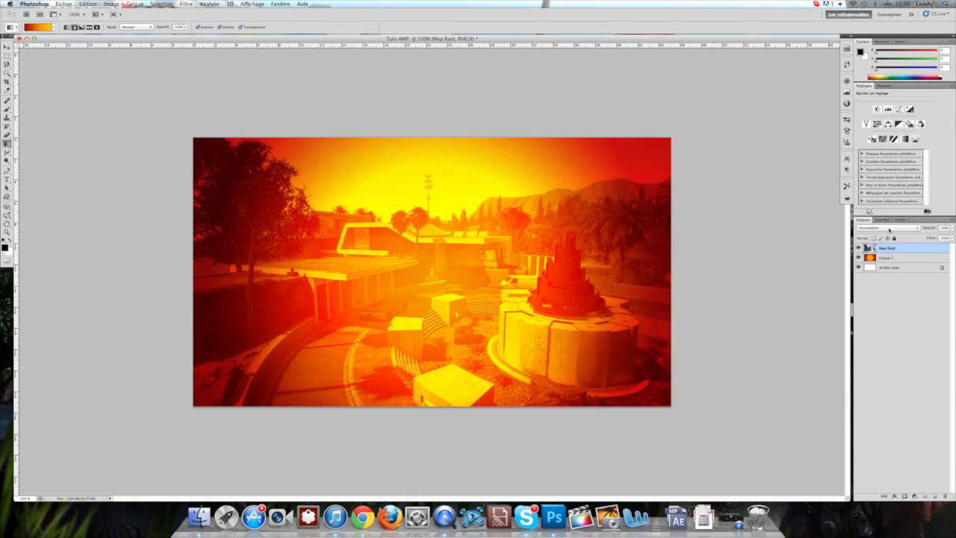
{"action": "left_click", "coordinate": [889, 229]}
{"action": "left_click", "coordinate": [889, 230]}
{"action": "left_click", "coordinate": [889, 231]}
{"action": "left_click", "coordinate": [887, 233]}
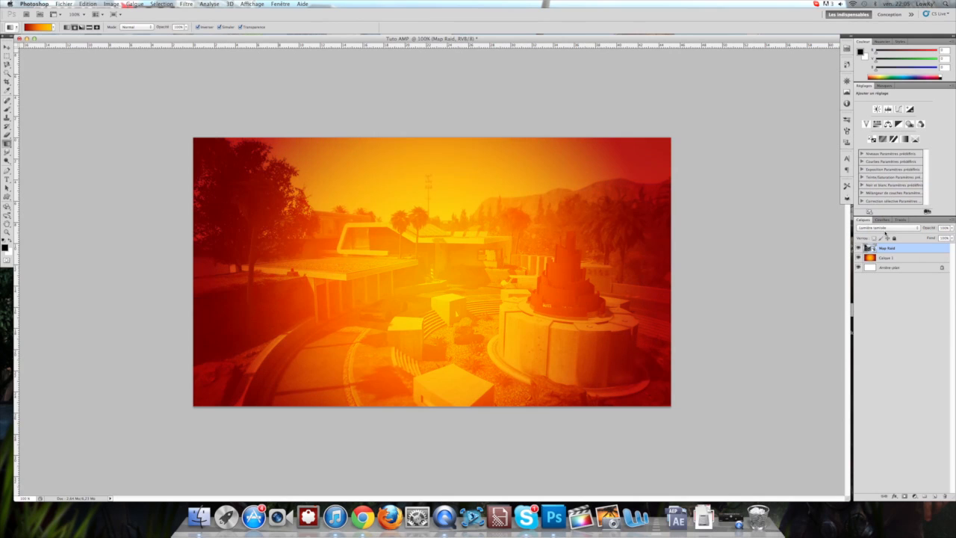
{"action": "left_click", "coordinate": [889, 234]}
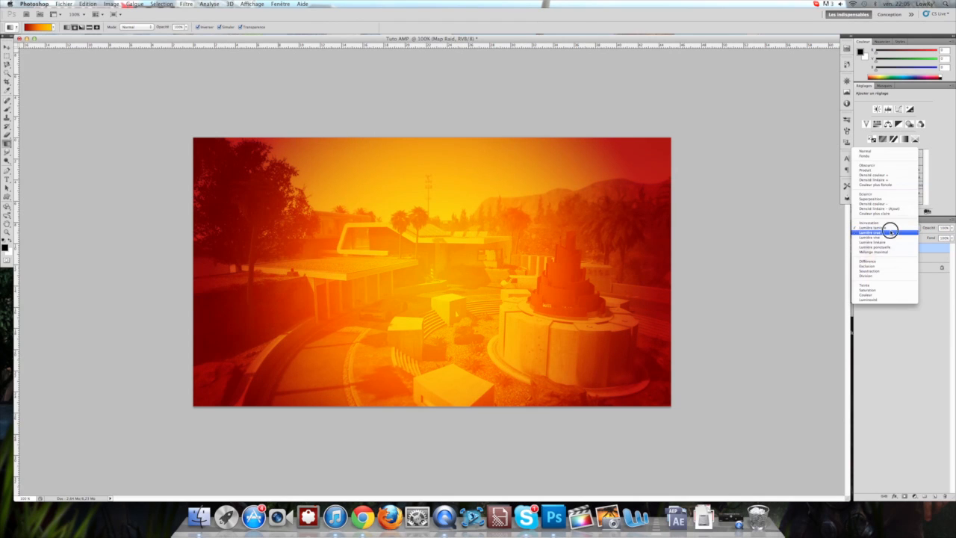
{"action": "left_click", "coordinate": [890, 236]}
{"action": "left_click", "coordinate": [889, 228]}
{"action": "left_click", "coordinate": [890, 230]}
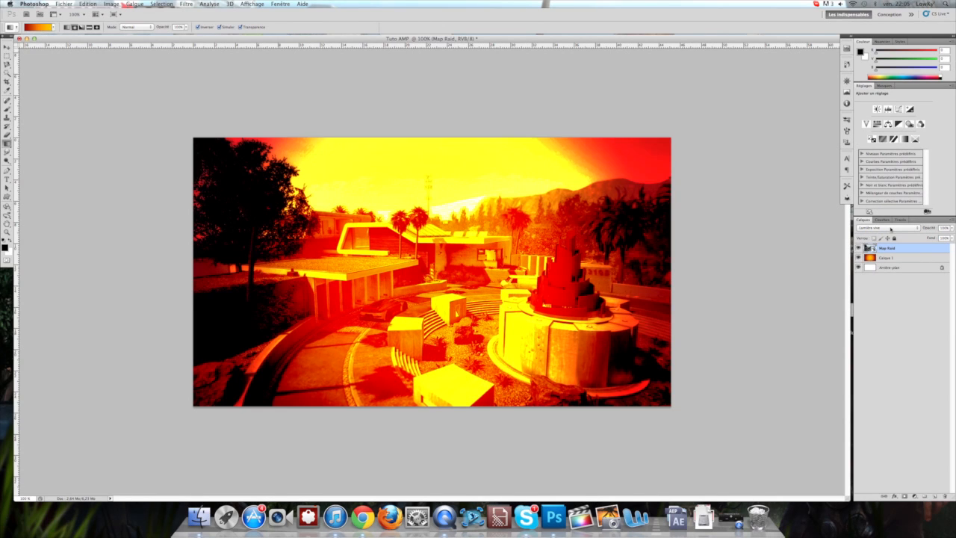
{"action": "left_click", "coordinate": [890, 228]}
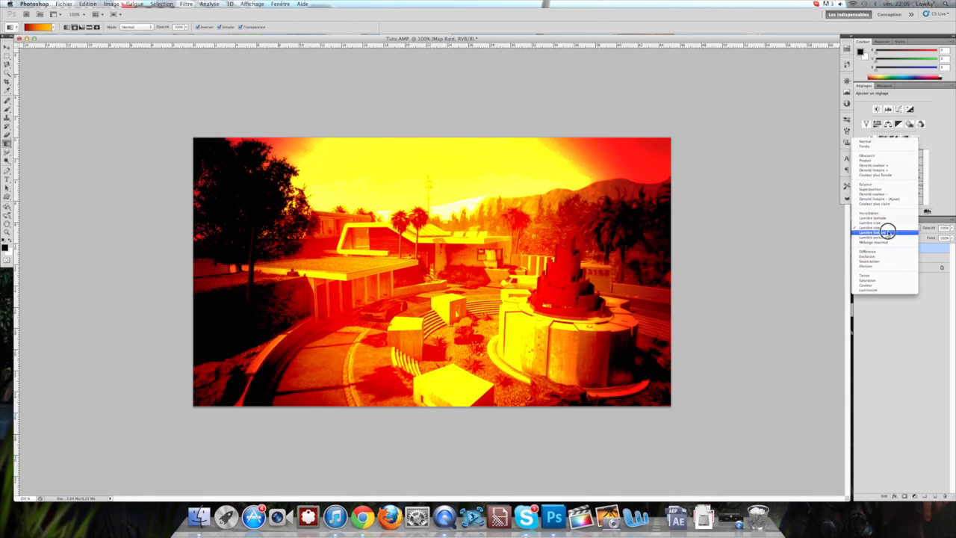
{"action": "left_click", "coordinate": [889, 233]}
{"action": "left_click", "coordinate": [890, 229]}
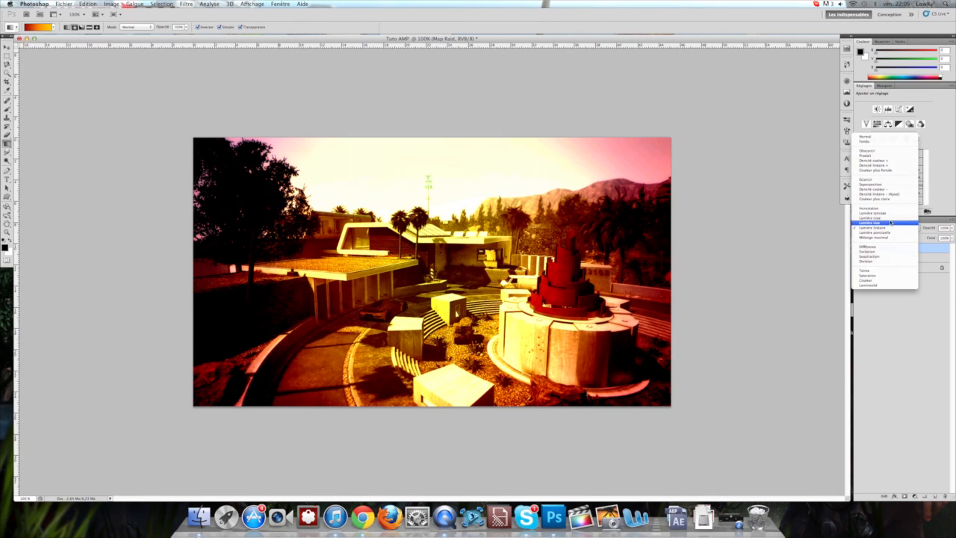
{"action": "left_click", "coordinate": [892, 210]}
{"action": "left_click", "coordinate": [889, 229]}
{"action": "left_click", "coordinate": [889, 236]}
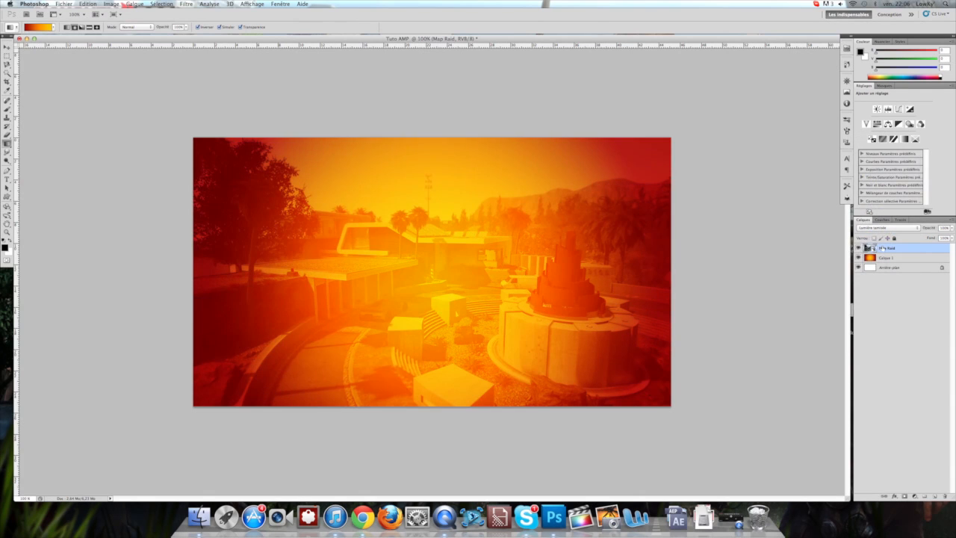
{"action": "left_click", "coordinate": [890, 228]}
{"action": "left_click", "coordinate": [889, 238]}
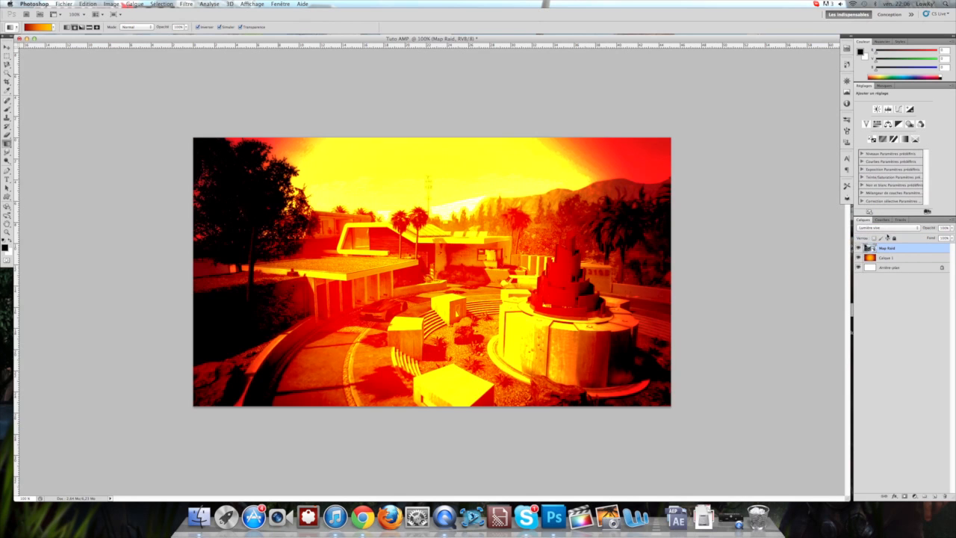
{"action": "left_click", "coordinate": [890, 228]}
{"action": "left_click", "coordinate": [885, 223]}
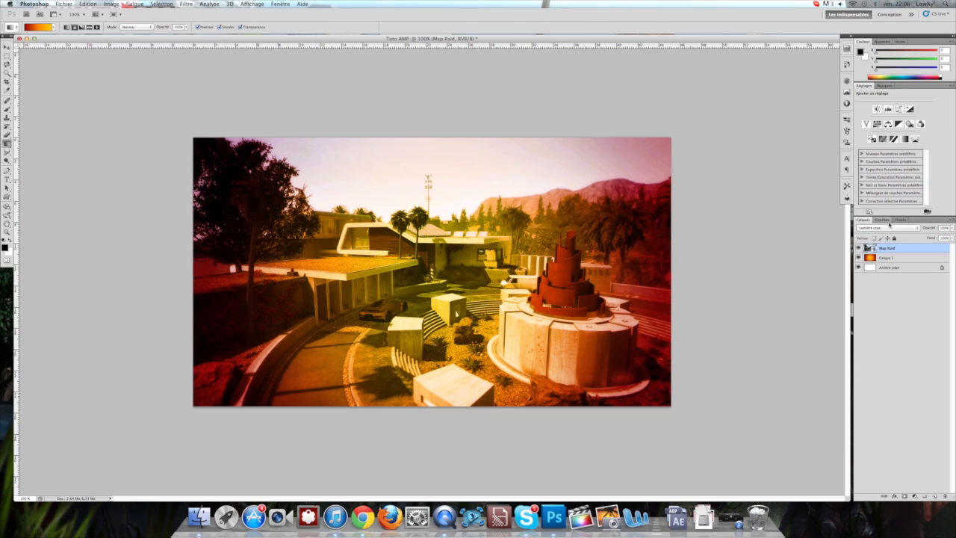
Step: Set the Map Raid layer's blend mode to Incrustation and slightly lower the opacity of gradient layer Calque 1
{"action": "left_click", "coordinate": [884, 231]}
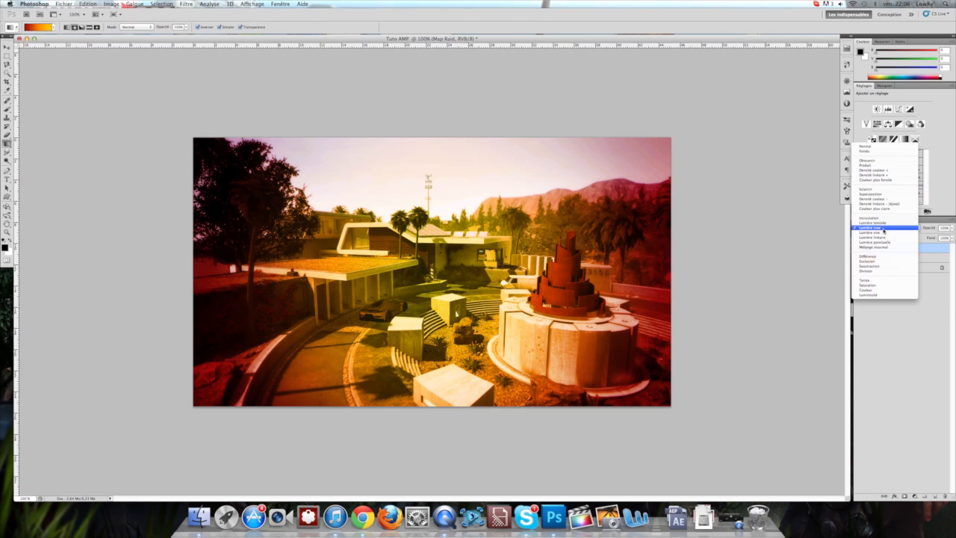
{"action": "left_click", "coordinate": [881, 217]}
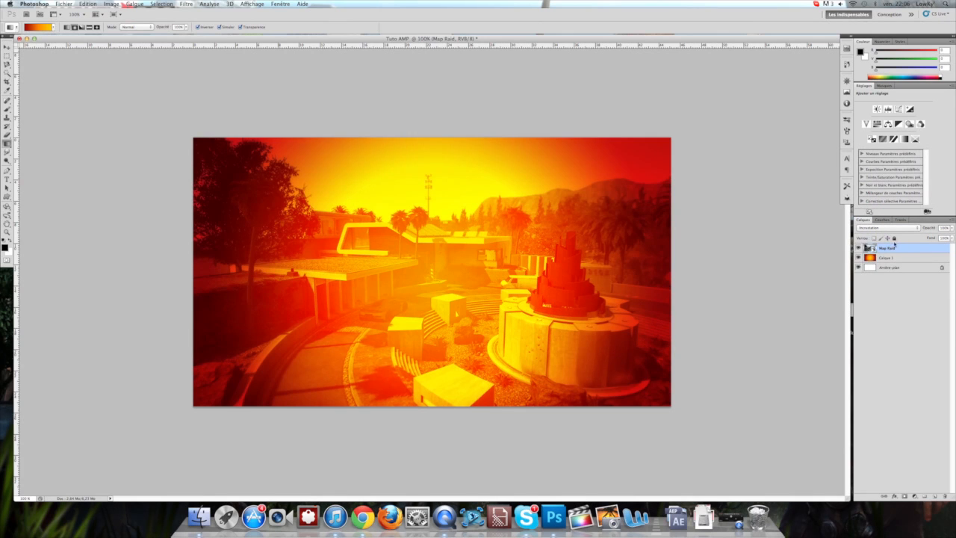
{"action": "left_click", "coordinate": [897, 257]}
{"action": "left_click_drag", "start_coordinate": [952, 230], "coordinate": [946, 237]}
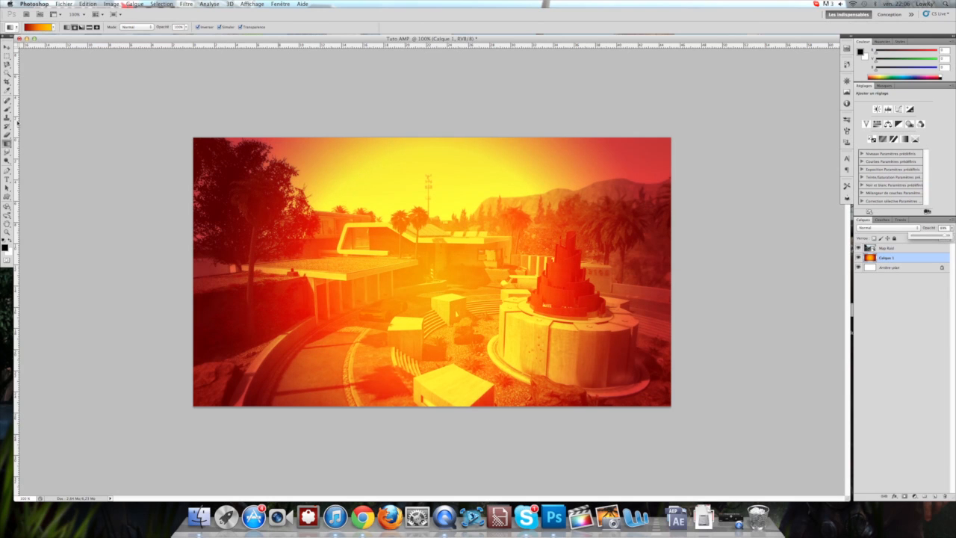
Step: Activate the Text tool and add a new layer directly above gradient layer Calque 1
{"action": "left_click", "coordinate": [7, 179]}
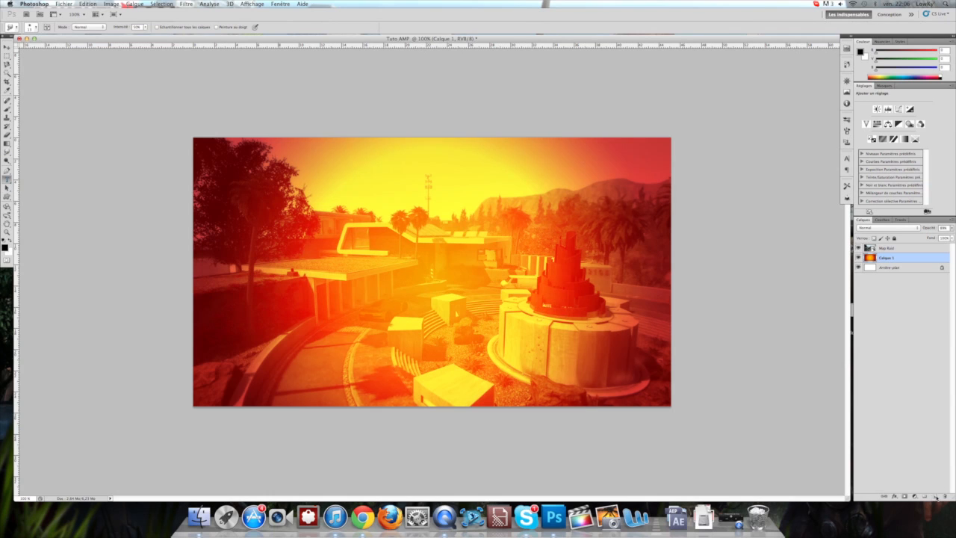
{"action": "key", "text": "t"}
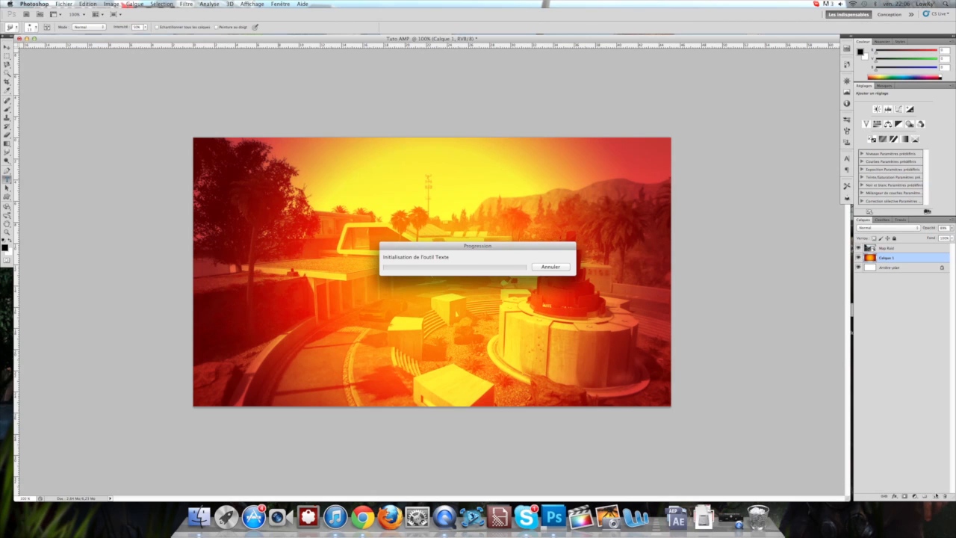
{"action": "left_click", "coordinate": [935, 497]}
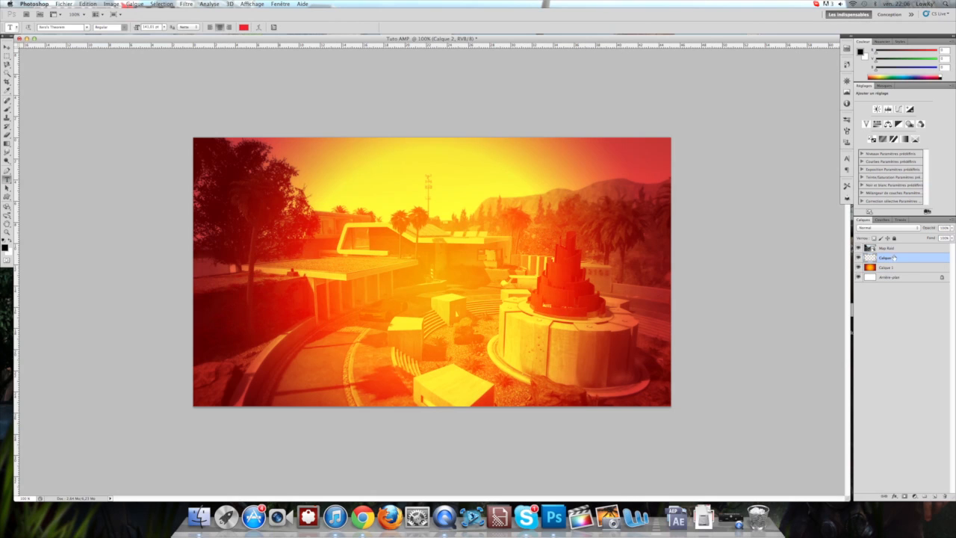
Step: Move the new layer Calque 2 above Map Raid and set the text font to Aldo the Apache
{"action": "left_click_drag", "start_coordinate": [894, 257], "coordinate": [906, 249]}
{"action": "left_click", "coordinate": [85, 27]}
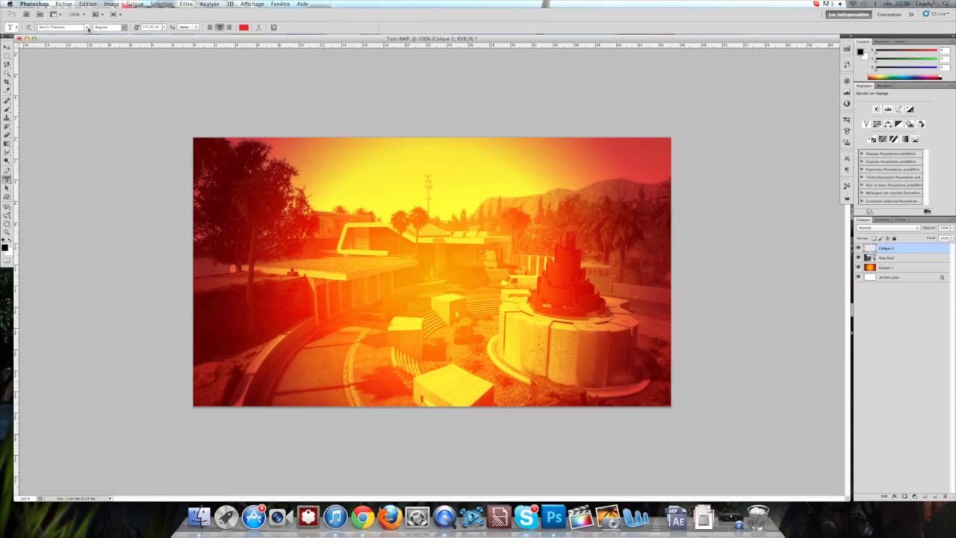
{"action": "scroll", "coordinate": [82, 54], "scroll_direction": "up", "scroll_amount": 20}
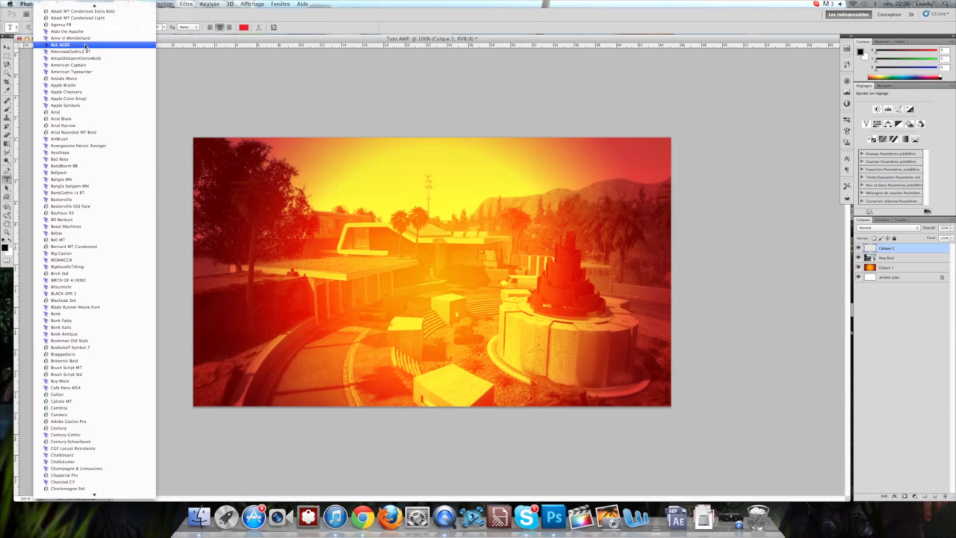
{"action": "scroll", "coordinate": [86, 45], "scroll_direction": "up", "scroll_amount": 10}
{"action": "left_click", "coordinate": [109, 36]}
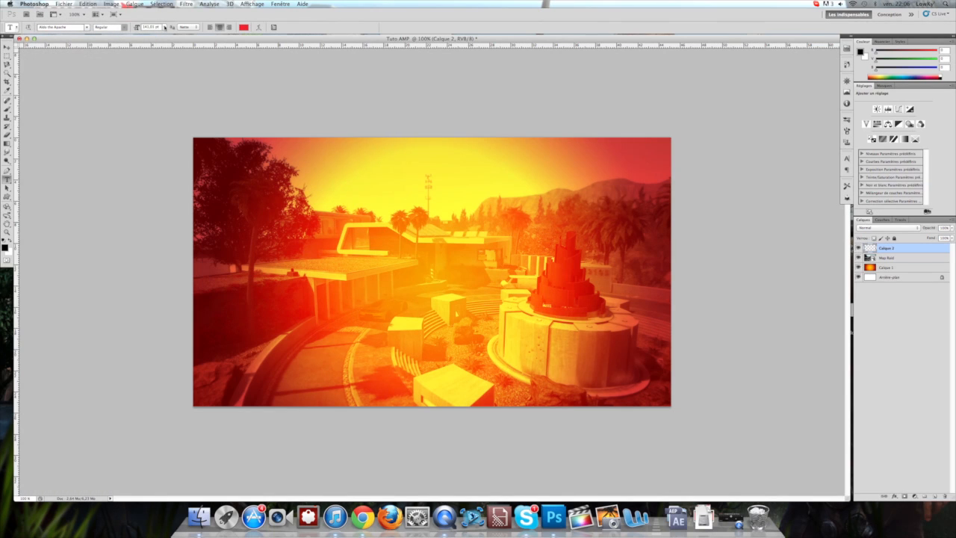
Step: Add the text "220-8" on Calque 2 over the tree at the image's left edge
{"action": "left_click", "coordinate": [247, 252]}
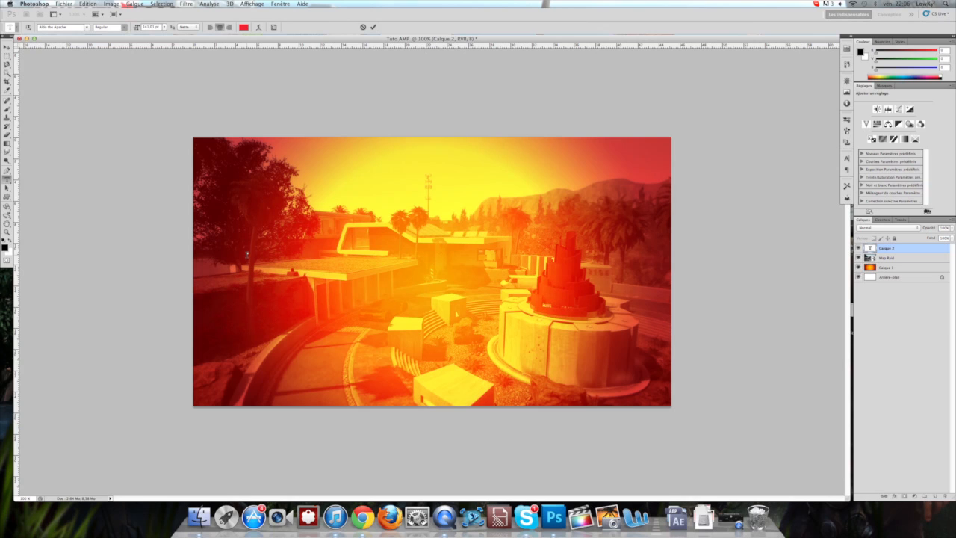
{"action": "type", "text": "220-8"}
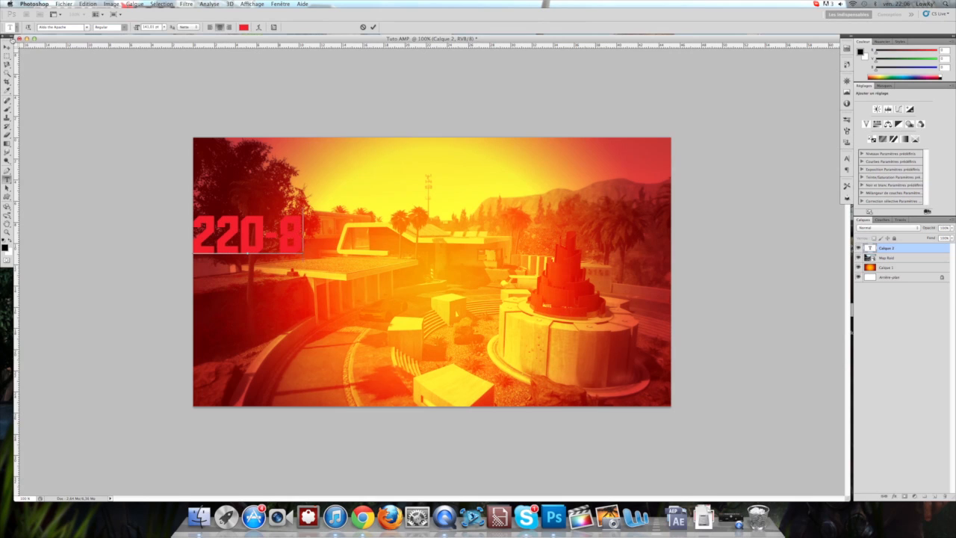
{"action": "left_click", "coordinate": [7, 47]}
{"action": "key", "text": "super+t"}
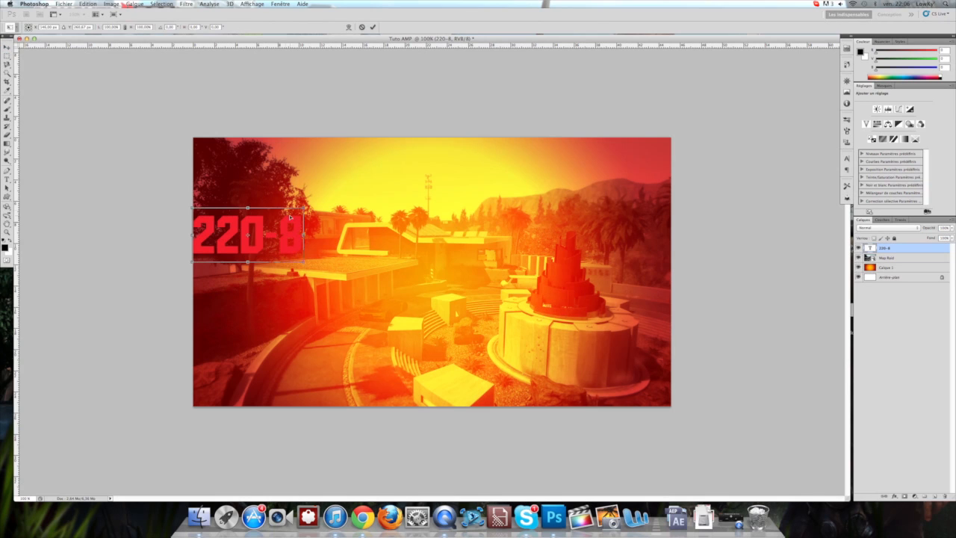
{"action": "mouse_move", "coordinate": [304, 259]}
{"action": "left_mouse_down"}
{"action": "mouse_move", "coordinate": [331, 276]}
{"action": "mouse_move", "coordinate": [305, 266]}
{"action": "left_mouse_up"}
{"action": "key", "text": "Return"}
{"action": "left_click", "coordinate": [88, 5]}
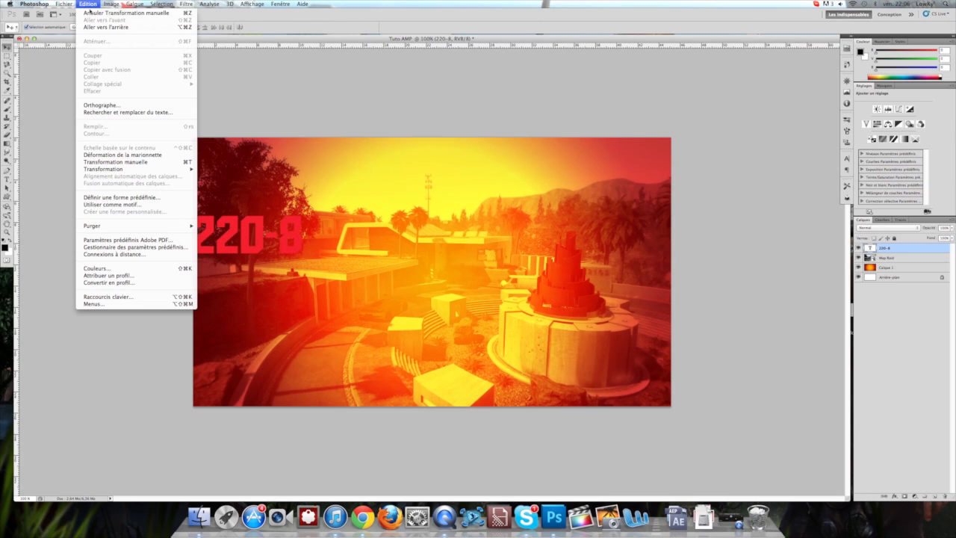
{"action": "left_click", "coordinate": [92, 25]}
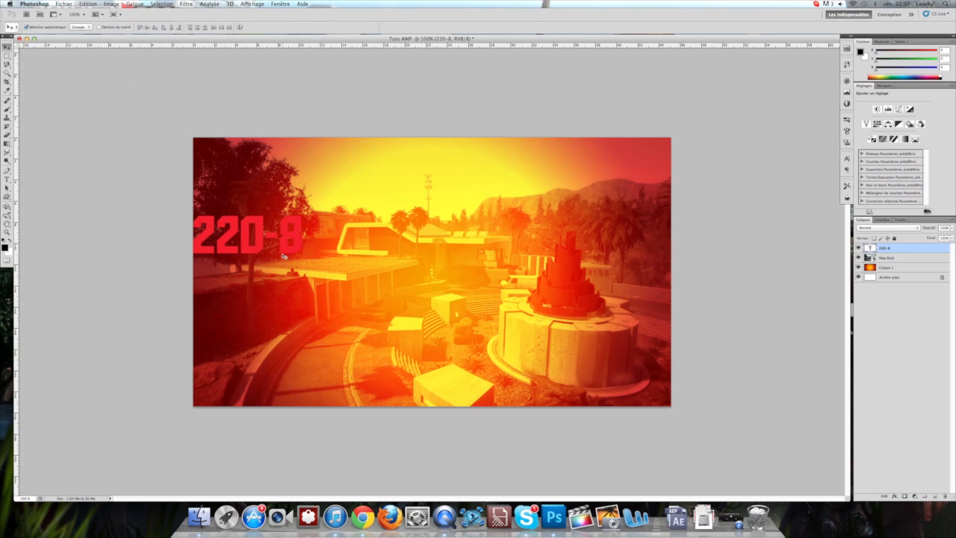
Step: Scale the 220-8 text proportionally to about 345 % and centre it across the upper part of the image
{"action": "key", "text": "super+r"}
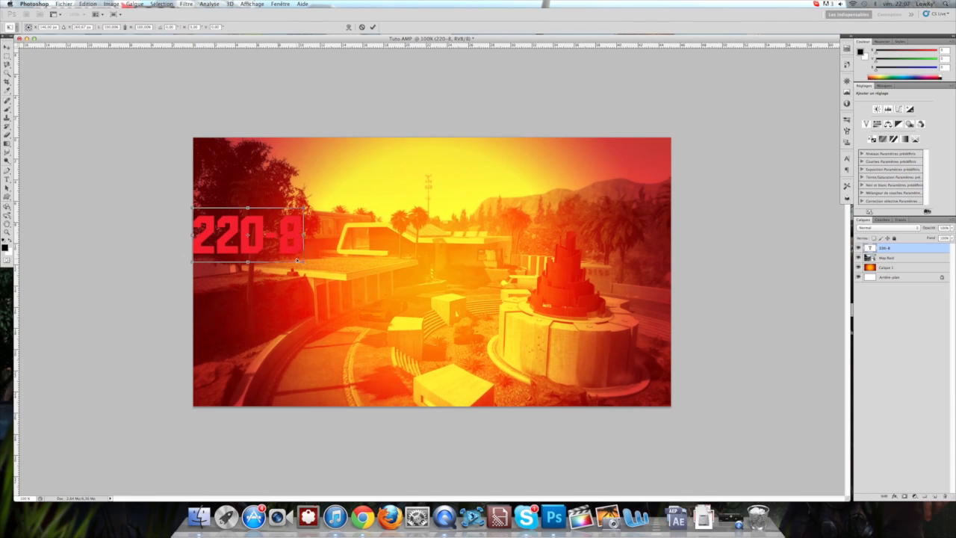
{"action": "left_click_drag", "start_coordinate": [303, 260], "coordinate": [423, 364]}
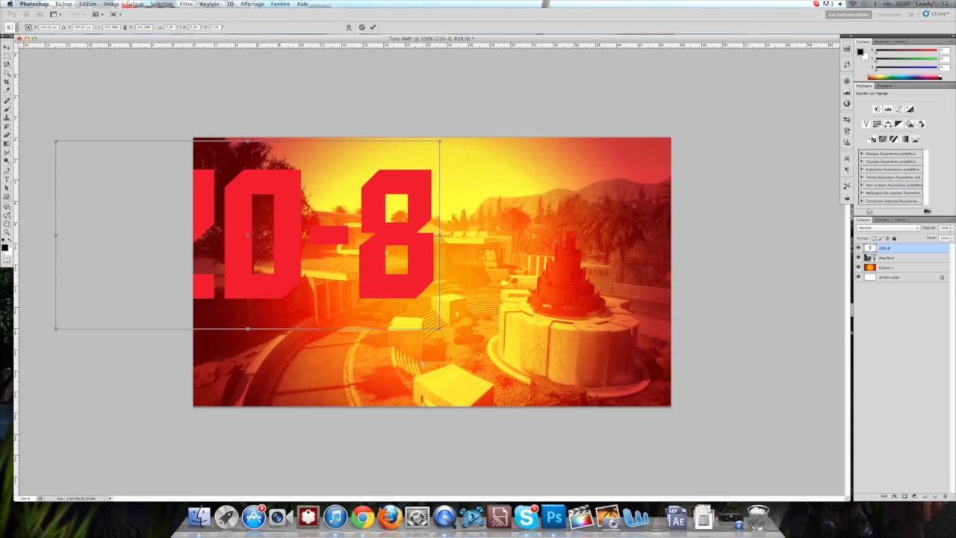
{"action": "left_click_drag", "start_coordinate": [366, 266], "coordinate": [546, 251]}
{"action": "key", "text": "Return"}
Step: Open the layer style settings of the 220-8 text layer and display the preset styles
{"action": "double_click", "coordinate": [928, 249]}
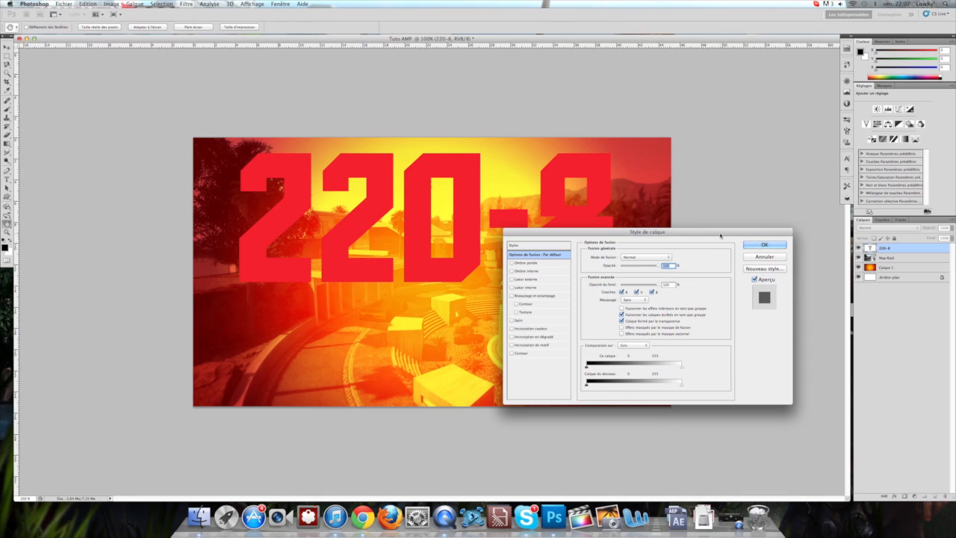
{"action": "left_click_drag", "start_coordinate": [725, 233], "coordinate": [721, 223]}
{"action": "left_click", "coordinate": [538, 236]}
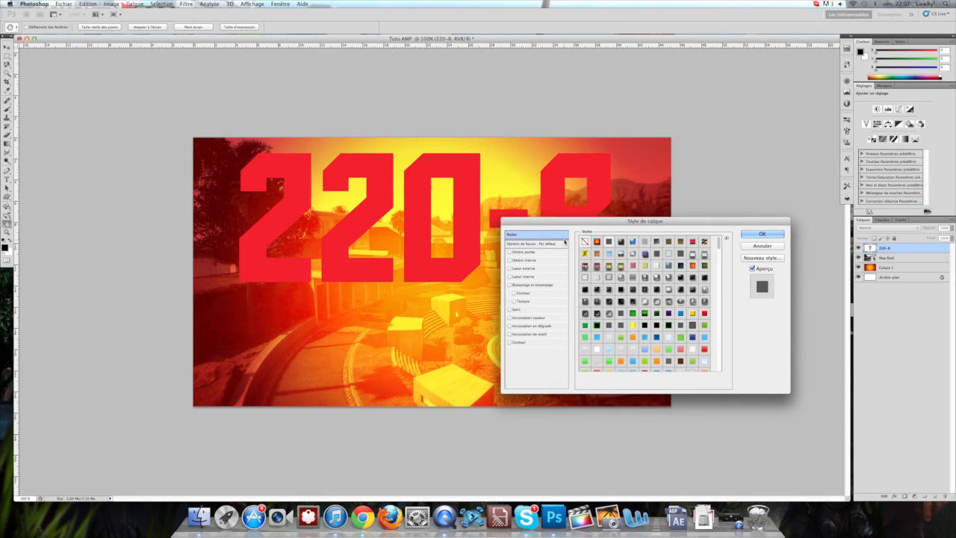
Step: Try several preset styles on the 220-8 text, including orange, blue and orange-to-brown gradients
{"action": "left_click_drag", "start_coordinate": [720, 241], "coordinate": [718, 295]}
{"action": "left_click", "coordinate": [693, 319]}
{"action": "left_click_drag", "start_coordinate": [718, 301], "coordinate": [718, 288]}
{"action": "left_click", "coordinate": [632, 279]}
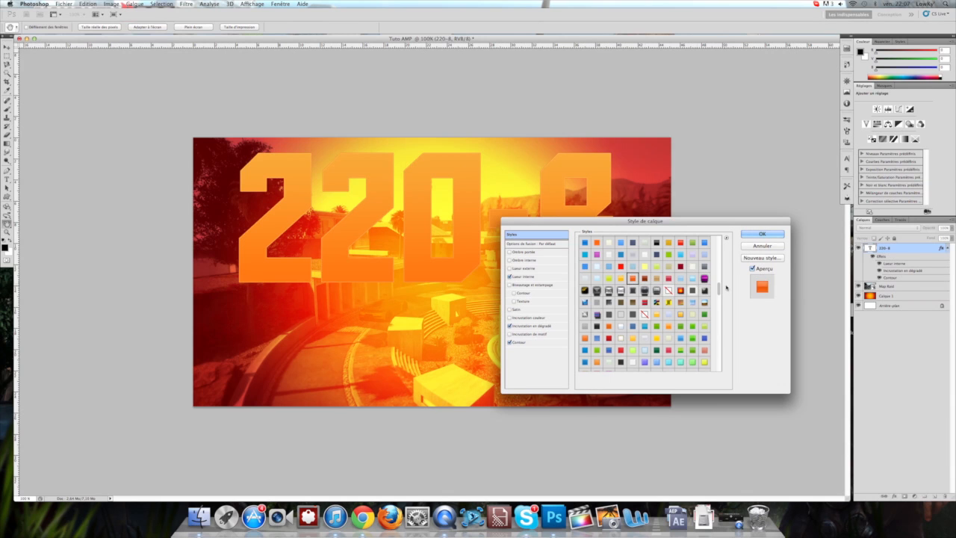
{"action": "left_click_drag", "start_coordinate": [722, 288], "coordinate": [719, 274]}
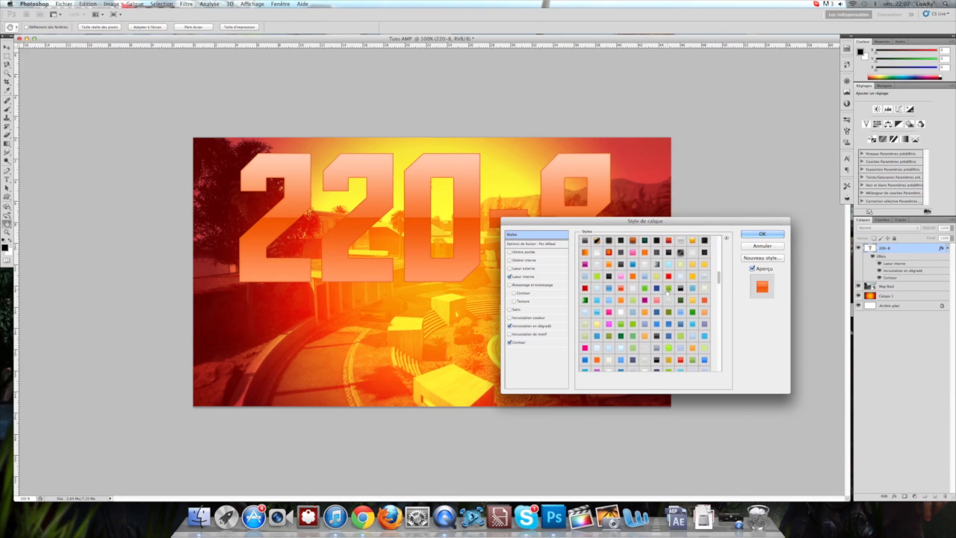
{"action": "left_click", "coordinate": [658, 289]}
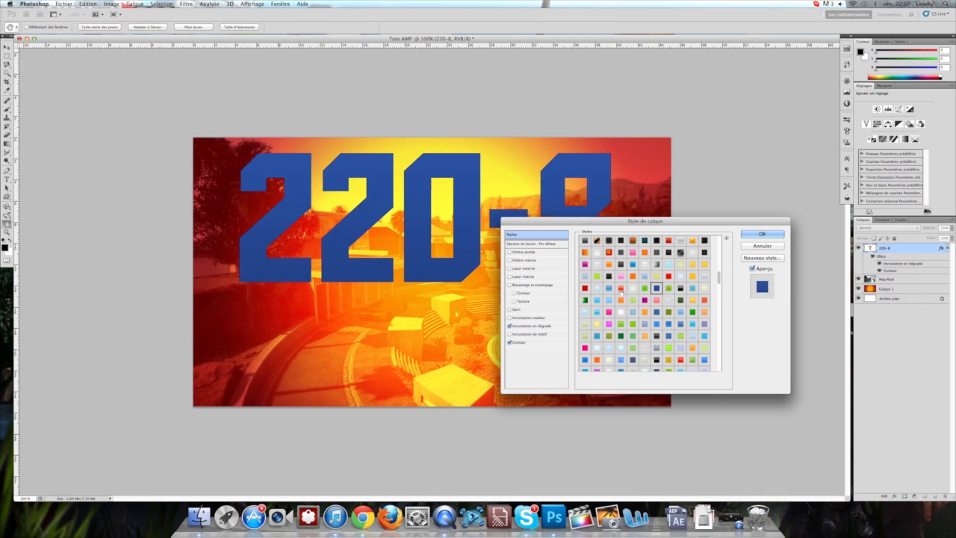
{"action": "left_click", "coordinate": [621, 291]}
{"action": "left_click", "coordinate": [611, 265]}
{"action": "left_click", "coordinate": [644, 253]}
{"action": "left_click", "coordinate": [632, 242]}
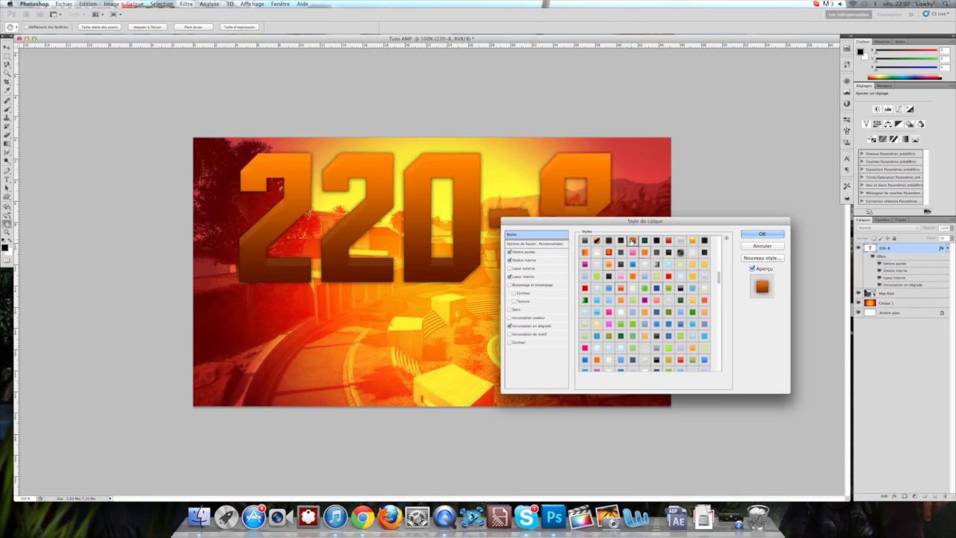
Step: Apply the orange-to-dark-red gradient preset style to the 220-8 text, comparing it with a salmon-red one, and uncover the text
{"action": "scroll", "coordinate": [721, 277], "scroll_direction": "up", "scroll_amount": 3}
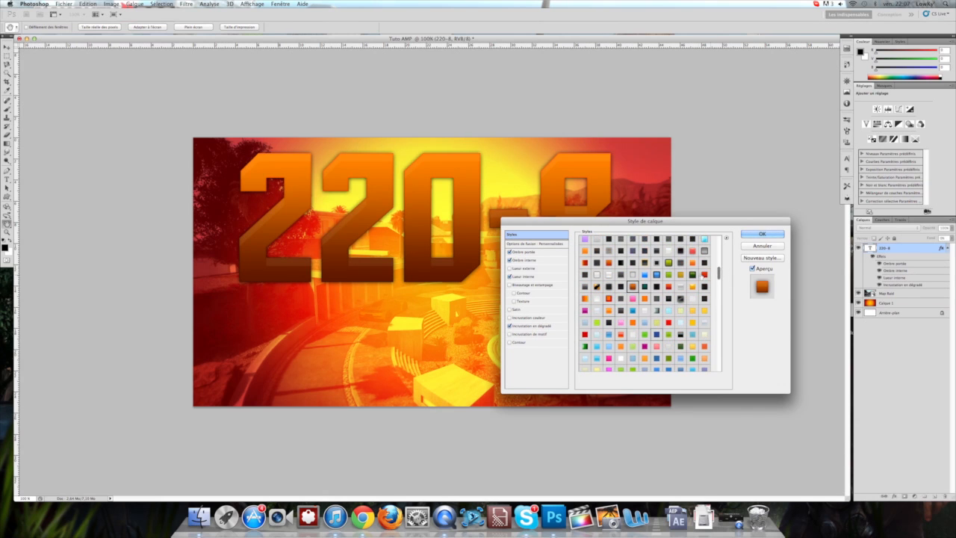
{"action": "left_click", "coordinate": [704, 275]}
{"action": "left_click", "coordinate": [692, 251]}
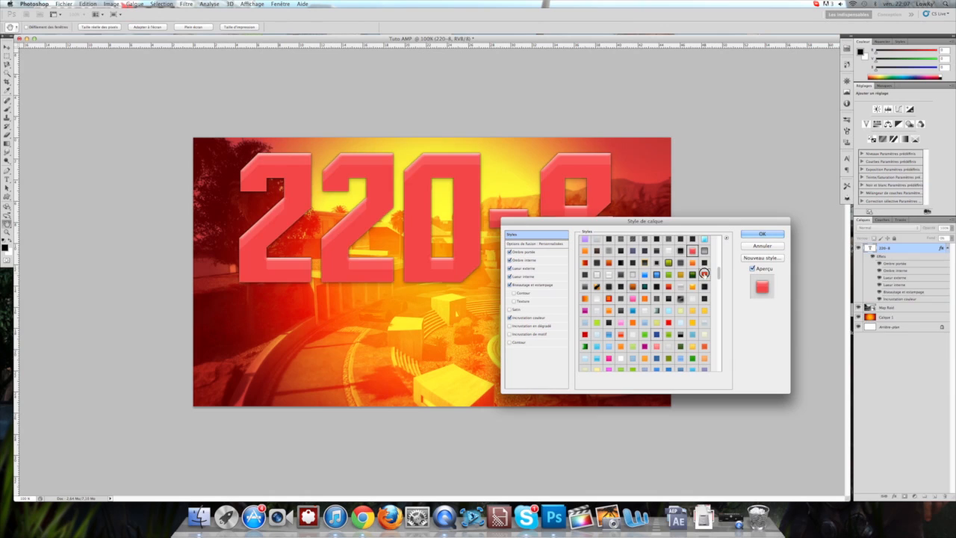
{"action": "left_click", "coordinate": [704, 275]}
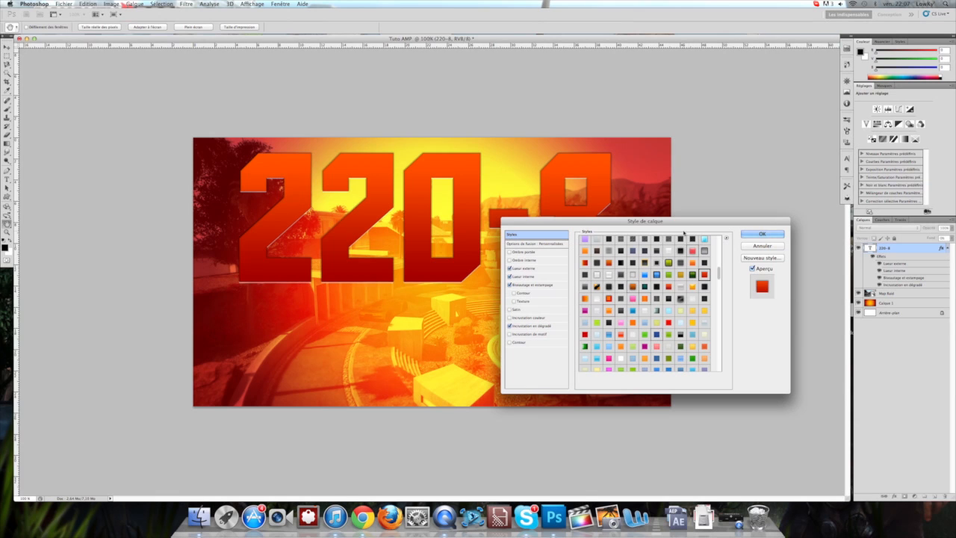
{"action": "left_click_drag", "start_coordinate": [690, 222], "coordinate": [841, 82]}
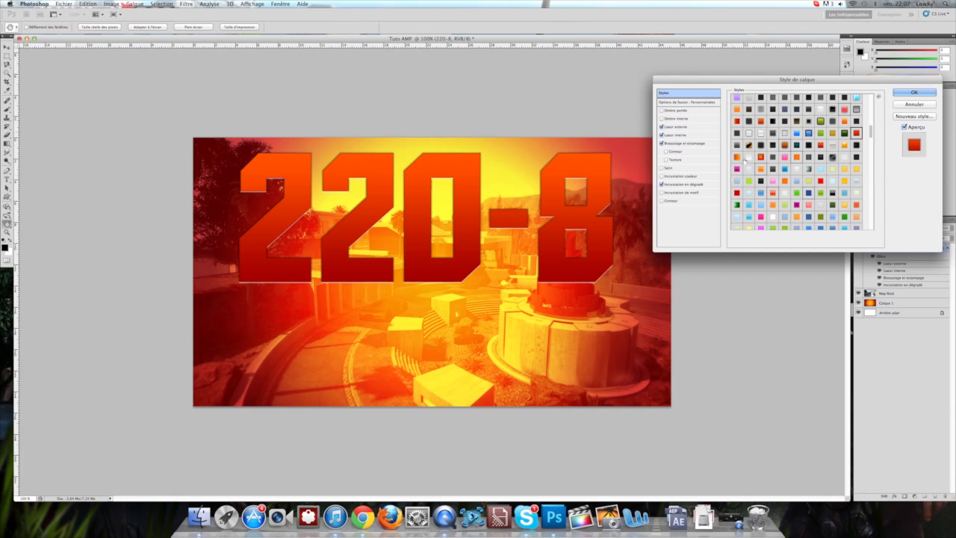
Step: Disable Biseautage et estampage and add an Ombre portée with increased distance, spread and size to the text
{"action": "left_click", "coordinate": [662, 143]}
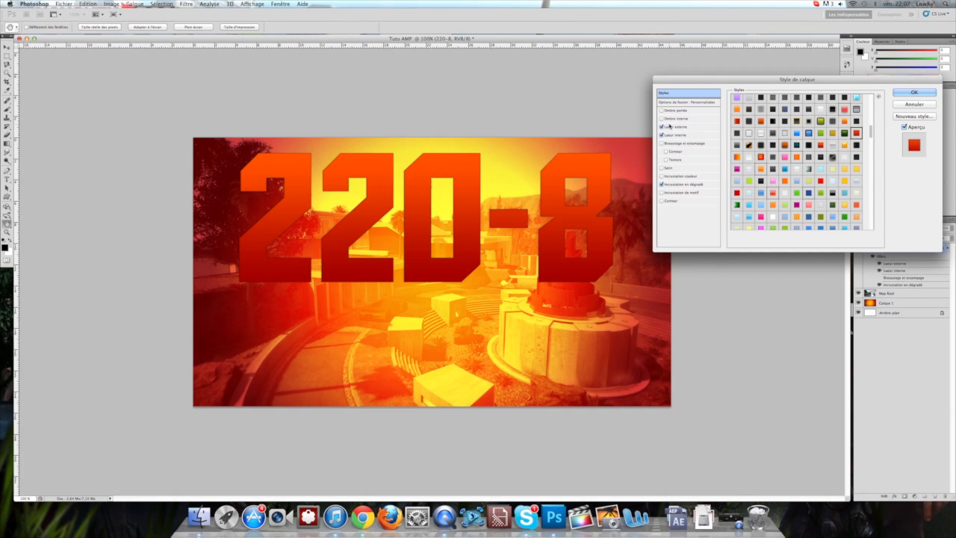
{"action": "left_click", "coordinate": [662, 110]}
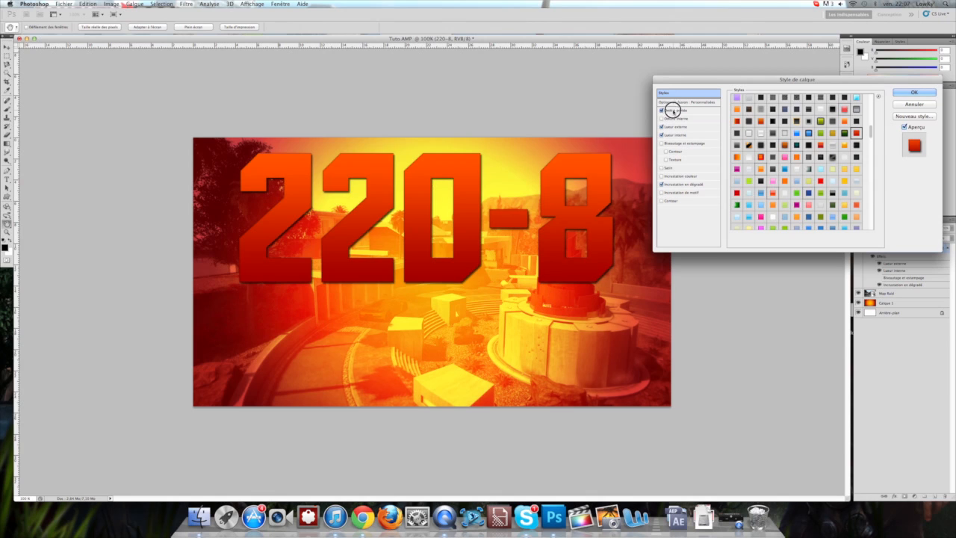
{"action": "left_click", "coordinate": [673, 110]}
{"action": "left_click_drag", "start_coordinate": [765, 153], "coordinate": [775, 140]}
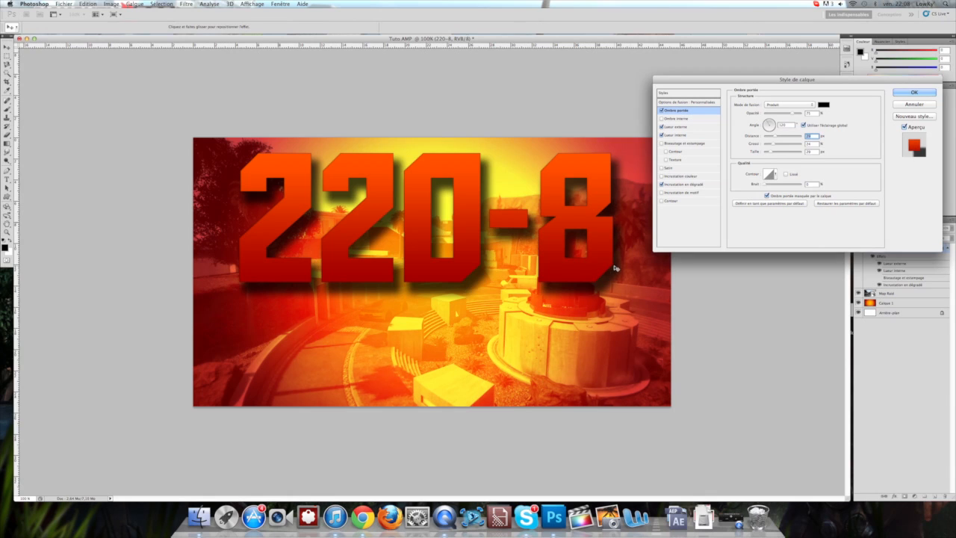
Step: Try a white Lueur externe around the 220-8 text with increased spread and different sizes
{"action": "left_click", "coordinate": [661, 127]}
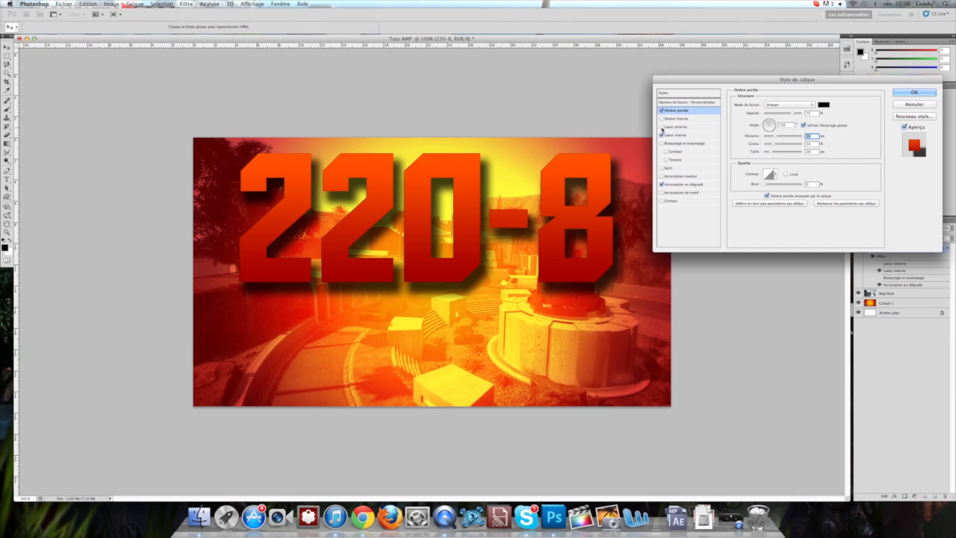
{"action": "left_click", "coordinate": [666, 127]}
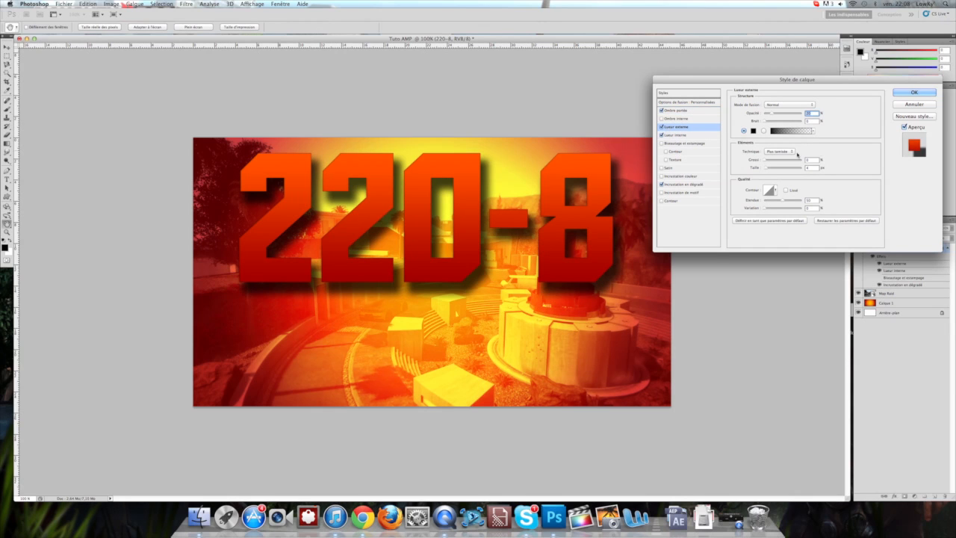
{"action": "left_click", "coordinate": [753, 131]}
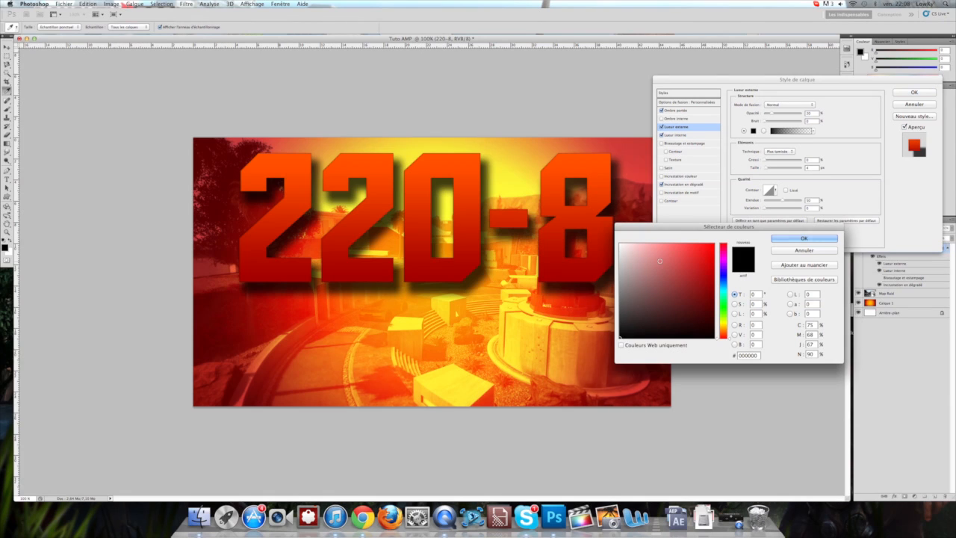
{"action": "left_click", "coordinate": [783, 237]}
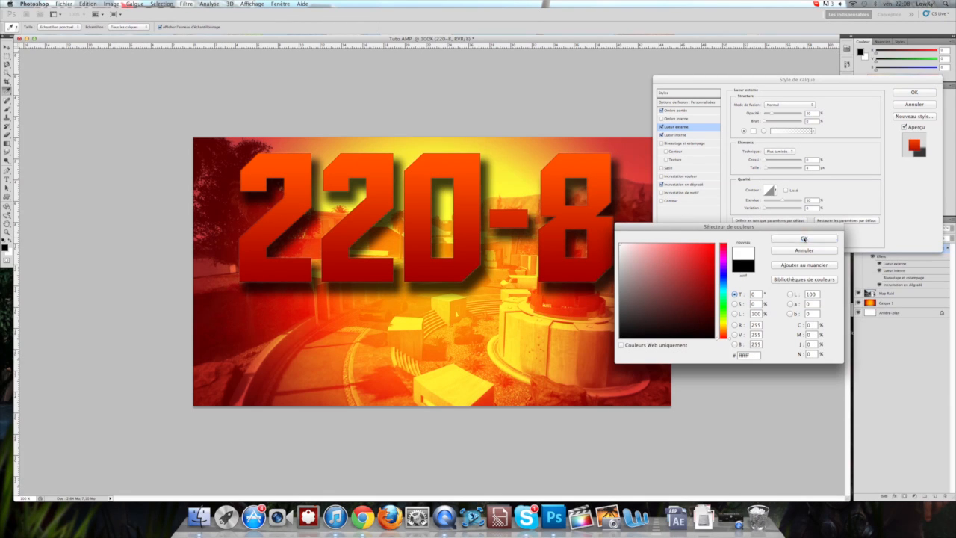
{"action": "mouse_move", "coordinate": [766, 165]}
{"action": "left_mouse_down"}
{"action": "mouse_move", "coordinate": [777, 160]}
{"action": "mouse_move", "coordinate": [768, 167]}
{"action": "left_mouse_up"}
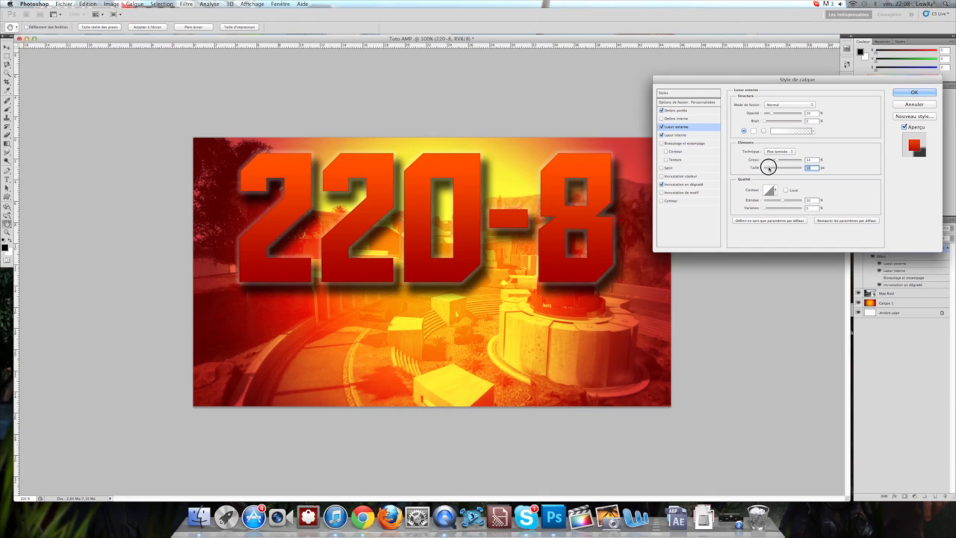
{"action": "left_click_drag", "start_coordinate": [767, 168], "coordinate": [766, 168]}
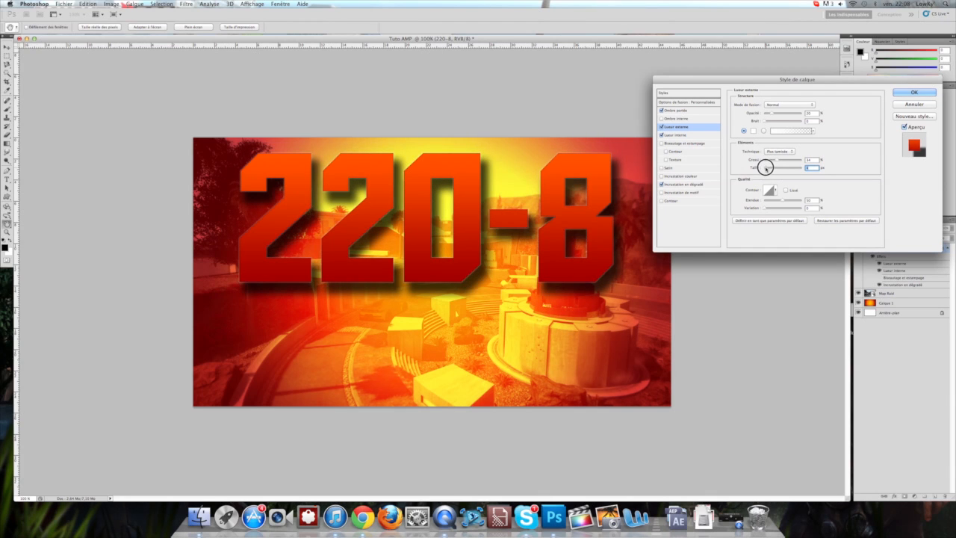
Step: Disable Lueur externe and enable a Contour on the 220-8 text
{"action": "left_click", "coordinate": [661, 127]}
{"action": "left_click", "coordinate": [662, 201]}
{"action": "left_click", "coordinate": [671, 201]}
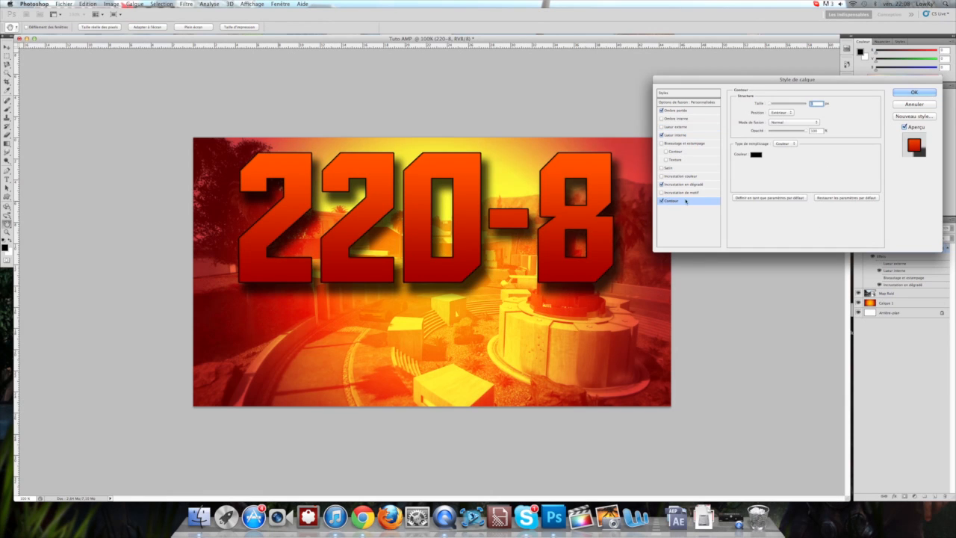
Step: Try white as the Contour colour and return it to black (000000)
{"action": "left_click", "coordinate": [756, 153]}
{"action": "left_click_drag", "start_coordinate": [649, 260], "coordinate": [526, 200]}
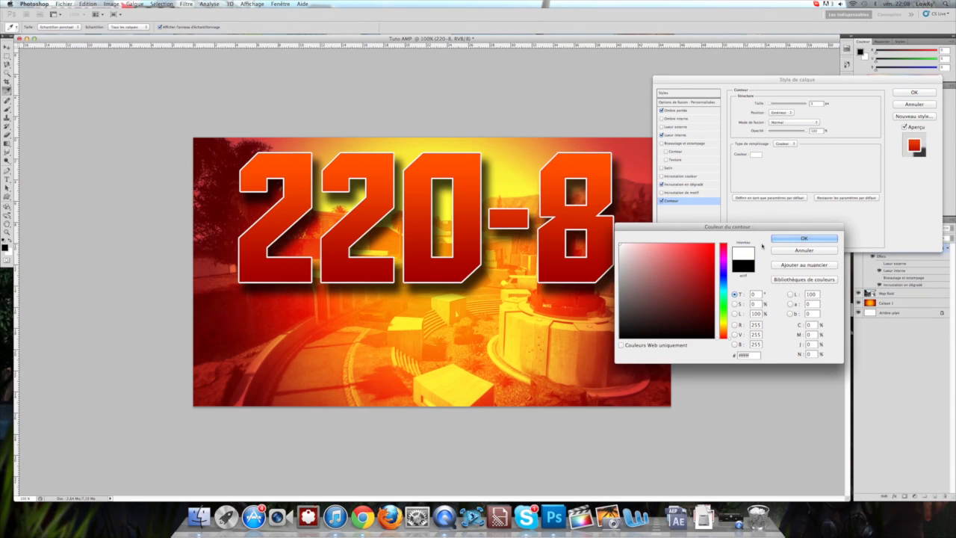
{"action": "left_click_drag", "start_coordinate": [691, 289], "coordinate": [735, 360]}
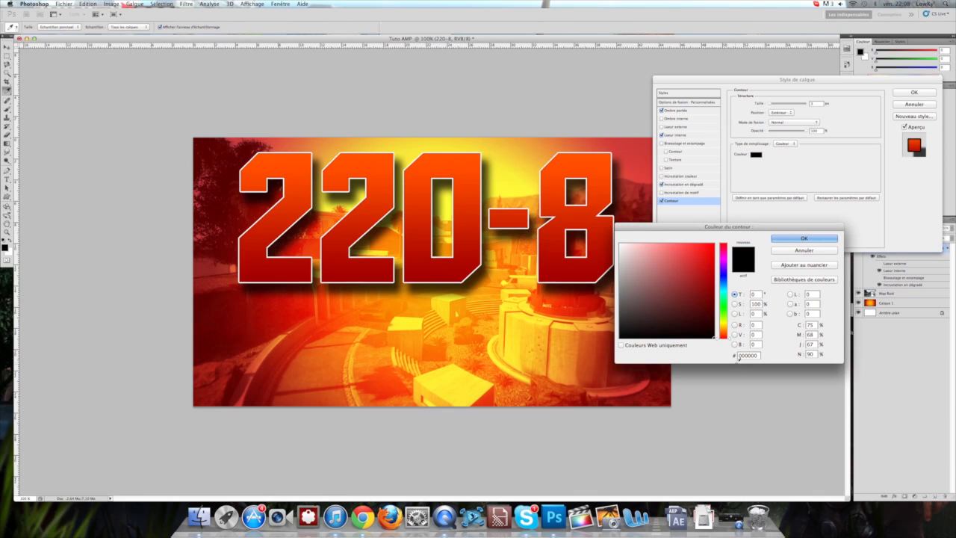
{"action": "left_click", "coordinate": [787, 240]}
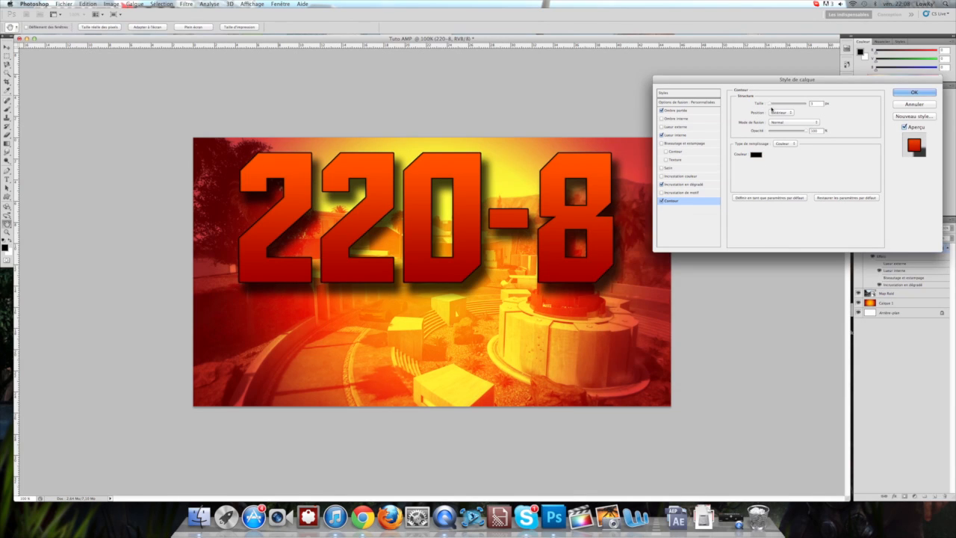
Step: Set the Contour size to 2 px and apply the layer style to the 220-8 text
{"action": "type", "text": "2"}
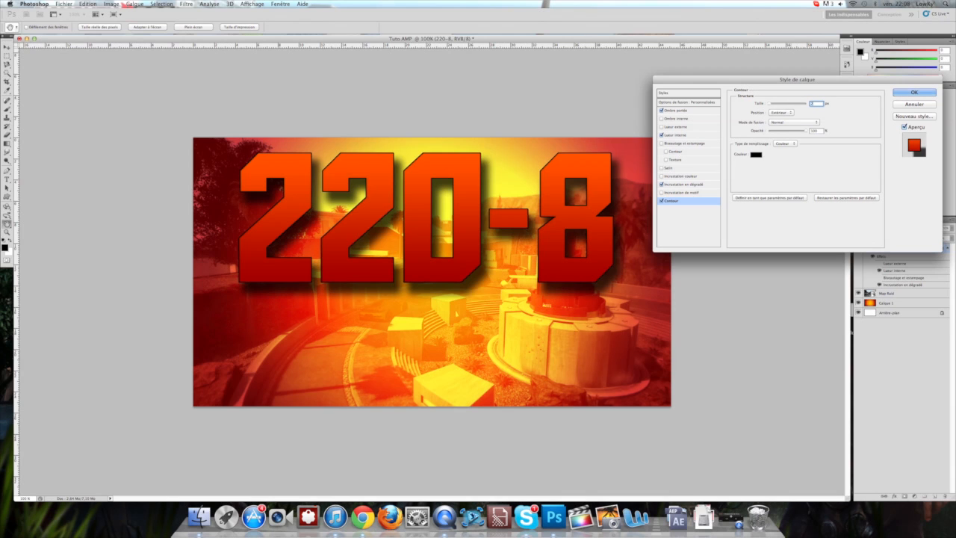
{"action": "left_click", "coordinate": [915, 92]}
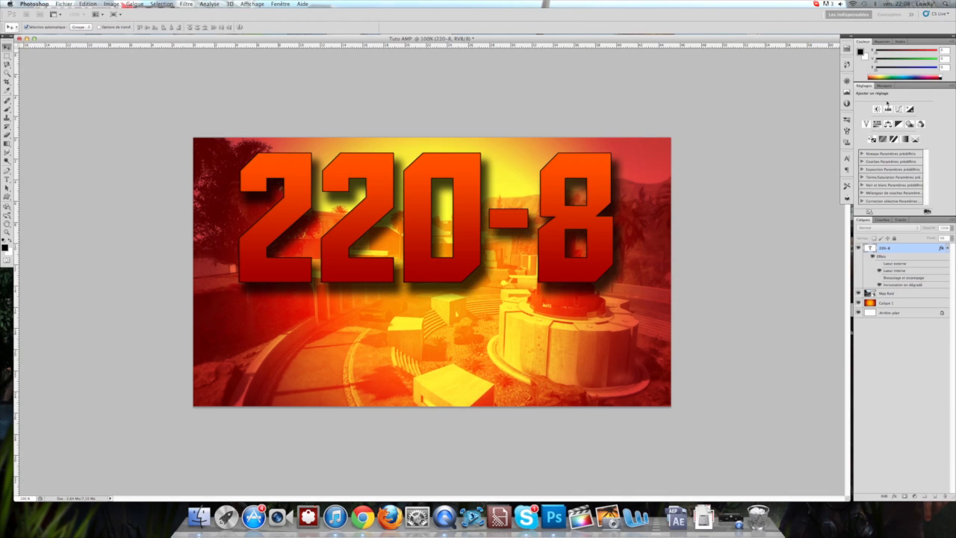
Step: Check the whole graphic at a reduced zoom and resize the document window to frame the artwork at 100% zoom
{"action": "key", "text": "super+minus"}
{"action": "key", "text": "super+minus"}
{"action": "key", "text": "super+minus"}
{"action": "key", "text": "super+minus"}
{"action": "key", "text": "super+minus"}
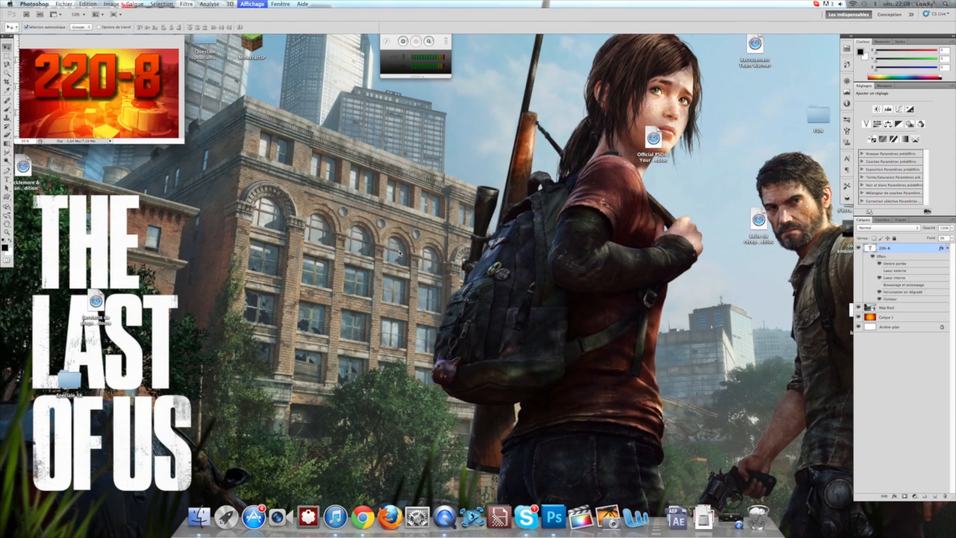
{"action": "left_click_drag", "start_coordinate": [104, 98], "coordinate": [576, 326]}
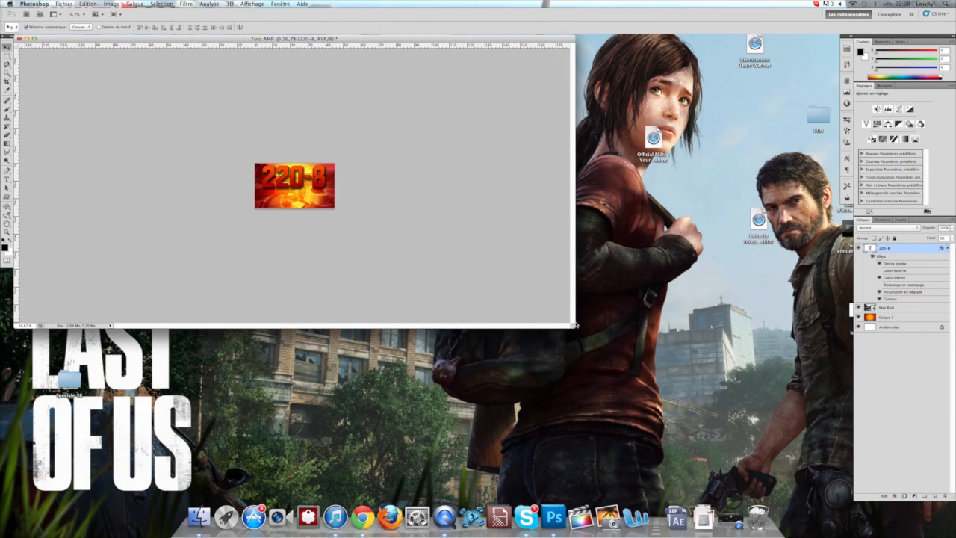
{"action": "key", "text": "super+plus"}
{"action": "key", "text": "super+plus"}
{"action": "key", "text": "super+plus"}
{"action": "key", "text": "super+plus"}
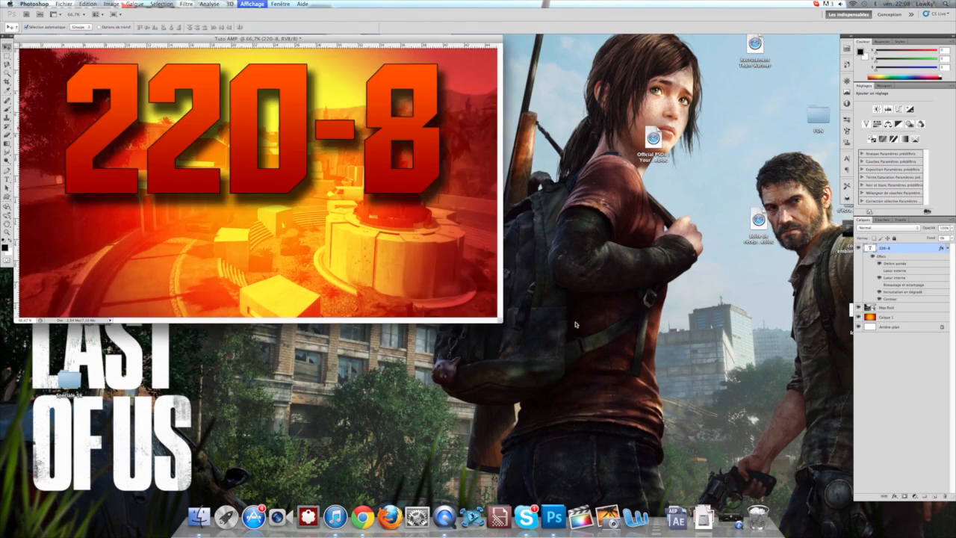
{"action": "key", "text": "super+plus"}
{"action": "left_click_drag", "start_coordinate": [501, 322], "coordinate": [751, 413]}
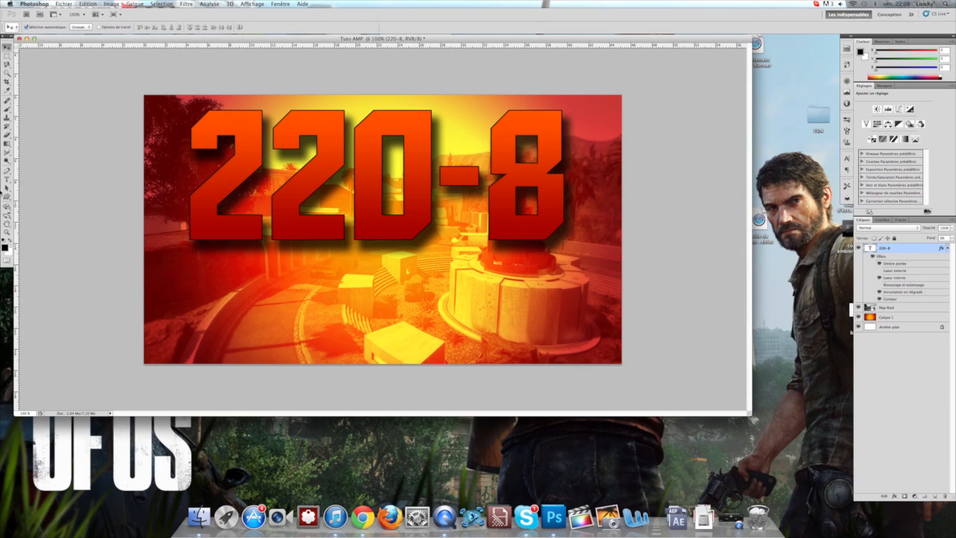
Step: Add a new layer and create the text NUCLEAIRE below the 220-8 score with the Type tool
{"action": "left_click", "coordinate": [7, 181]}
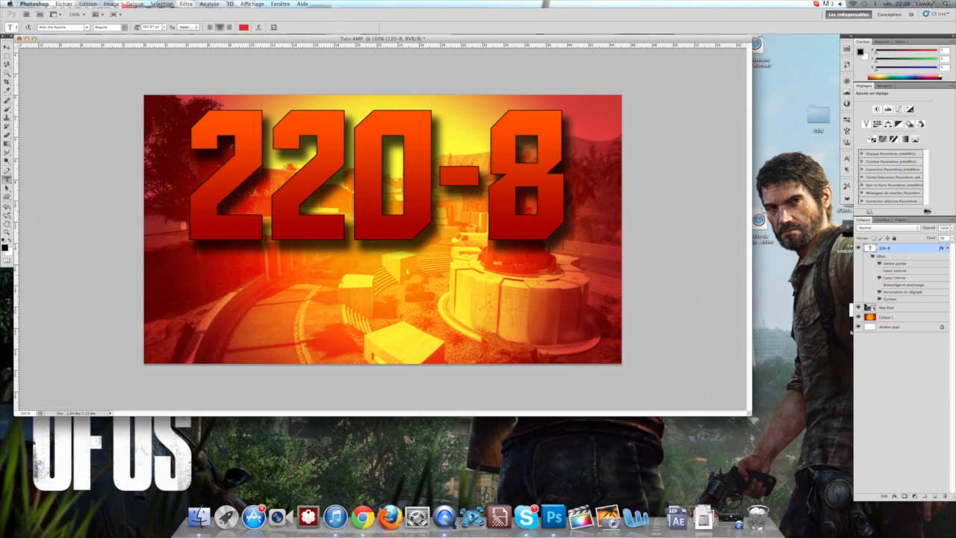
{"action": "left_click", "coordinate": [936, 496]}
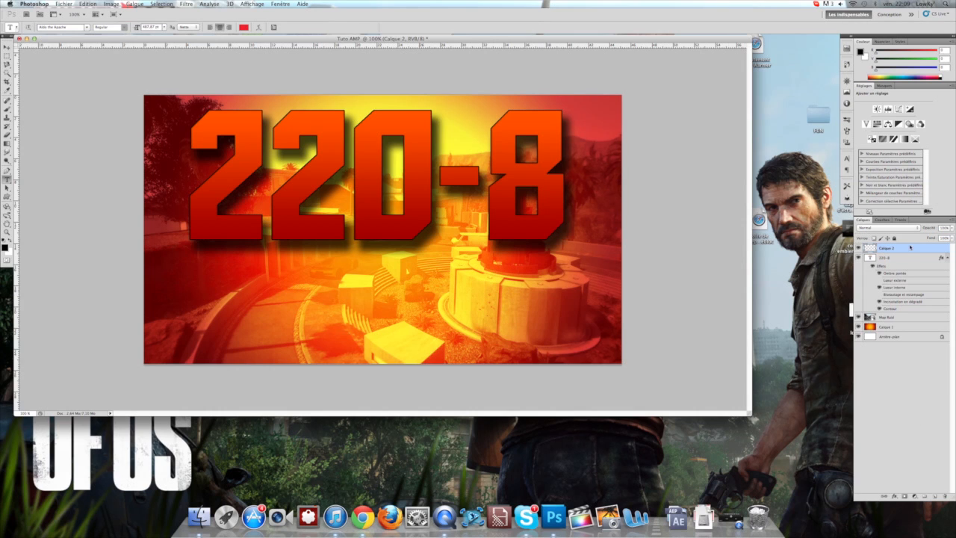
{"action": "left_click", "coordinate": [935, 498]}
{"action": "left_click", "coordinate": [176, 307]}
{"action": "type", "text": "N"}
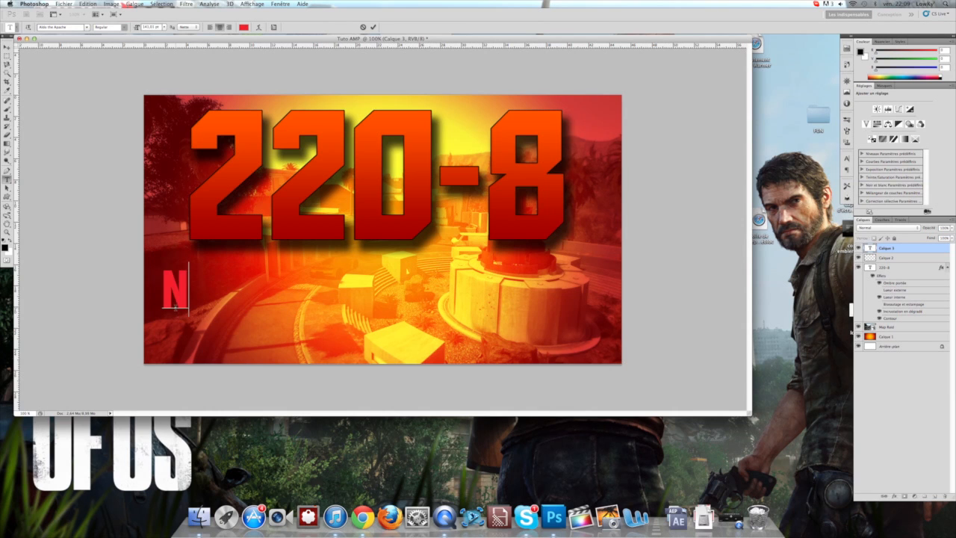
{"action": "type", "text": "UCLEAIRE"}
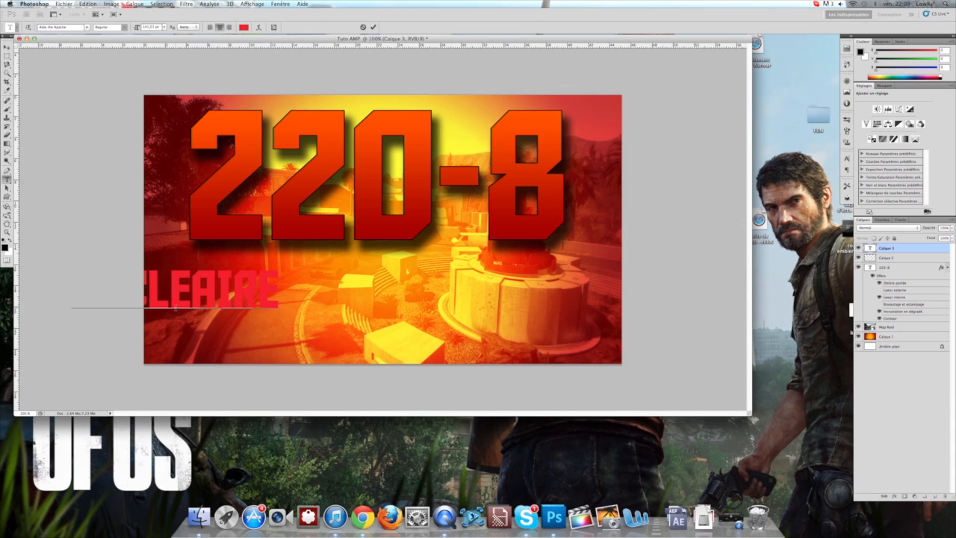
Step: Enlarge the NUCLEAIRE text with Free Transform and place it beneath 220-8, shifted toward the image's right side
{"action": "left_click", "coordinate": [7, 47]}
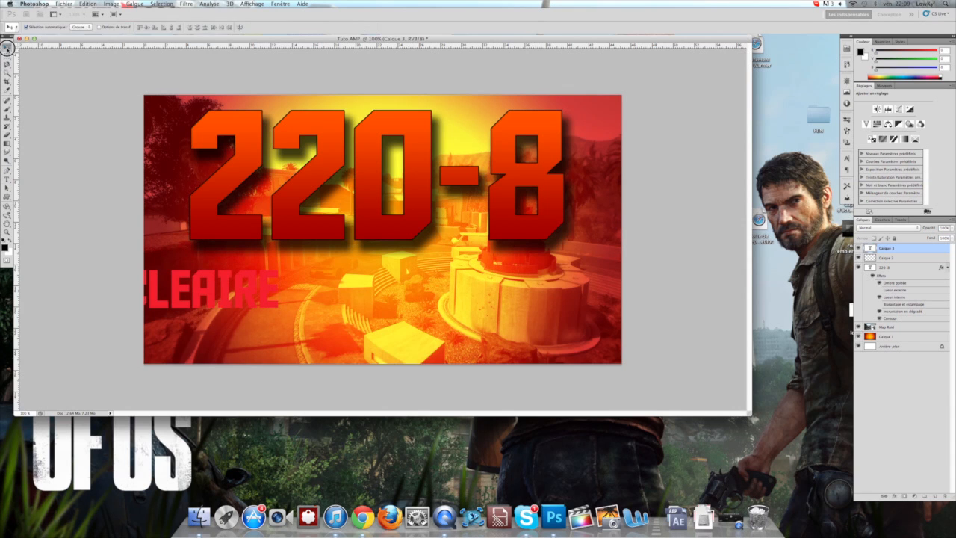
{"action": "key", "text": "super+t"}
{"action": "left_click_drag", "start_coordinate": [282, 314], "coordinate": [342, 332]}
{"action": "left_click_drag", "start_coordinate": [301, 305], "coordinate": [509, 301]}
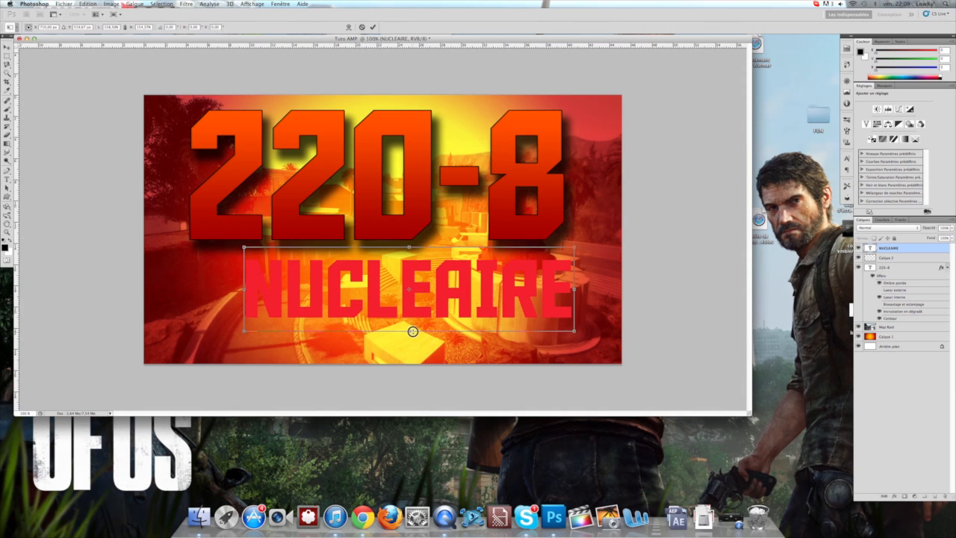
{"action": "mouse_move", "coordinate": [485, 299]}
{"action": "left_mouse_down"}
{"action": "mouse_move", "coordinate": [515, 296]}
{"action": "mouse_move", "coordinate": [504, 304]}
{"action": "left_mouse_up"}
{"action": "key", "text": "Return"}
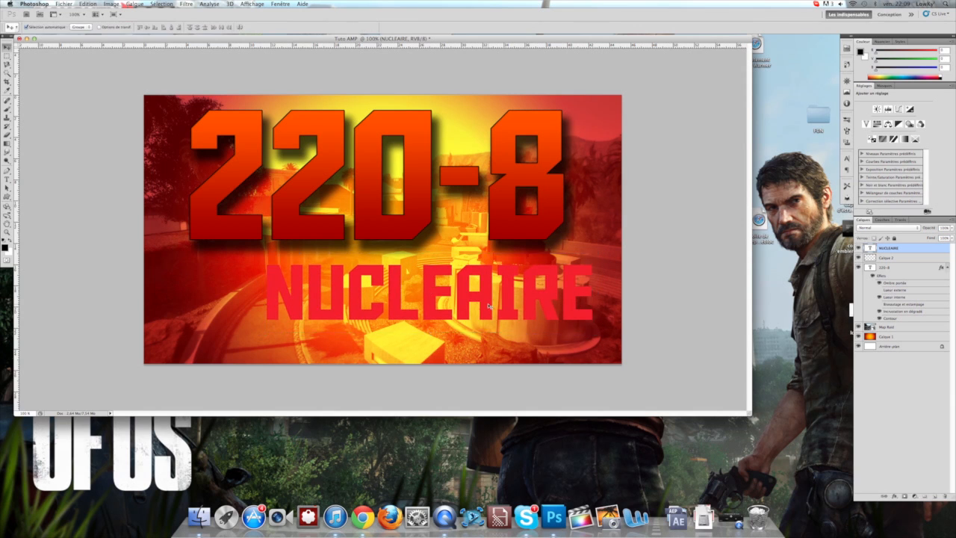
Step: Open the layer style settings for NUCLEAIRE and try green-to-yellow and white-to-blue preset styles
{"action": "double_click", "coordinate": [929, 244]}
{"action": "left_click", "coordinate": [678, 93]}
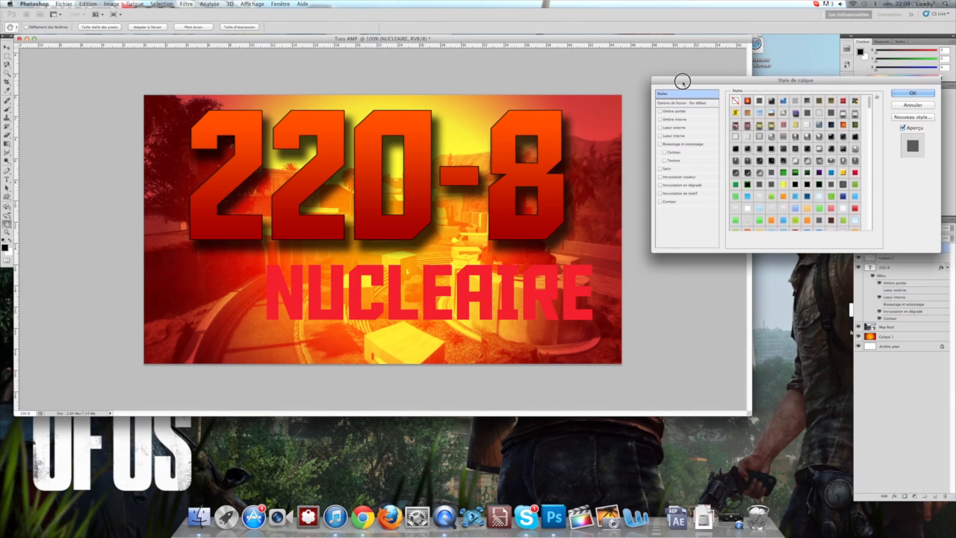
{"action": "left_click_drag", "start_coordinate": [682, 81], "coordinate": [612, 72]}
{"action": "left_click", "coordinate": [727, 196]}
{"action": "left_click", "coordinate": [713, 176]}
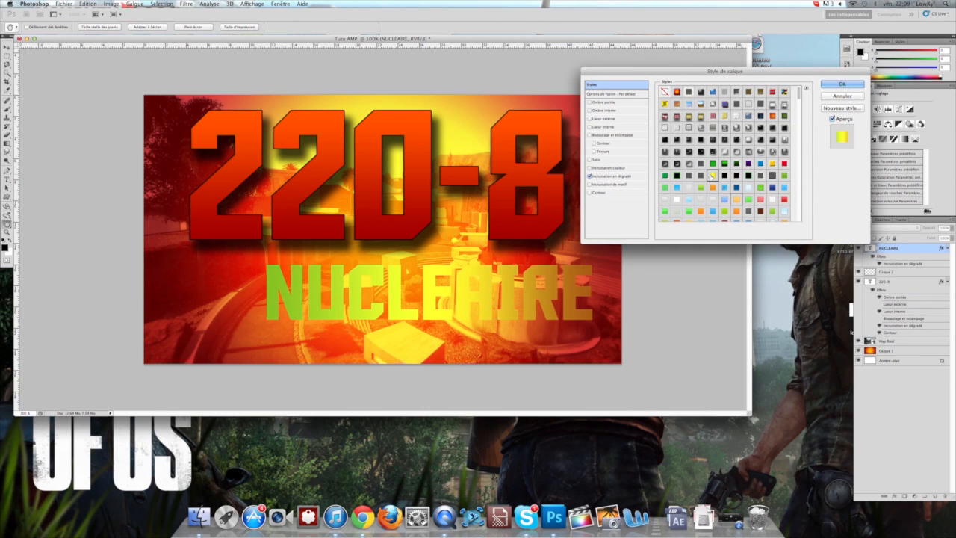
{"action": "scroll", "coordinate": [794, 106], "scroll_direction": "down", "scroll_amount": 5}
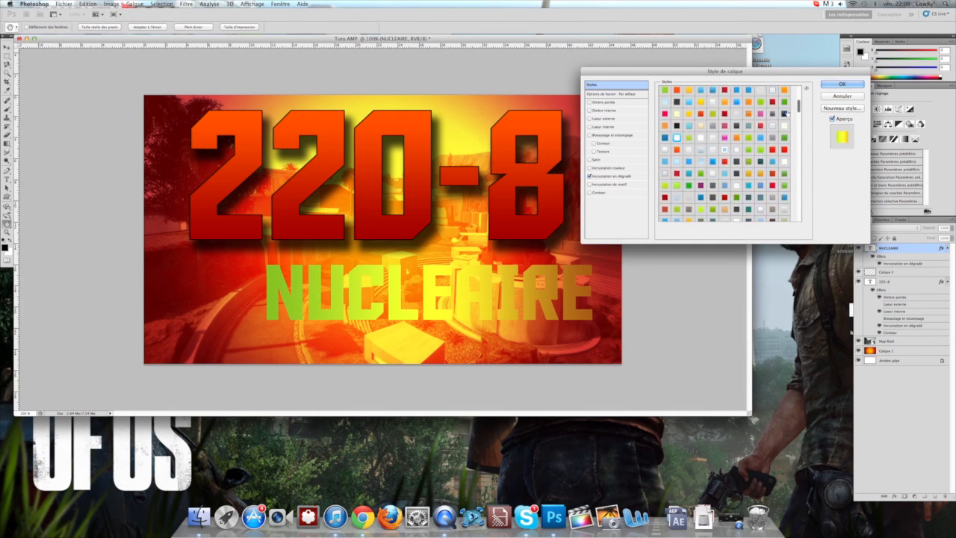
{"action": "left_click", "coordinate": [700, 150]}
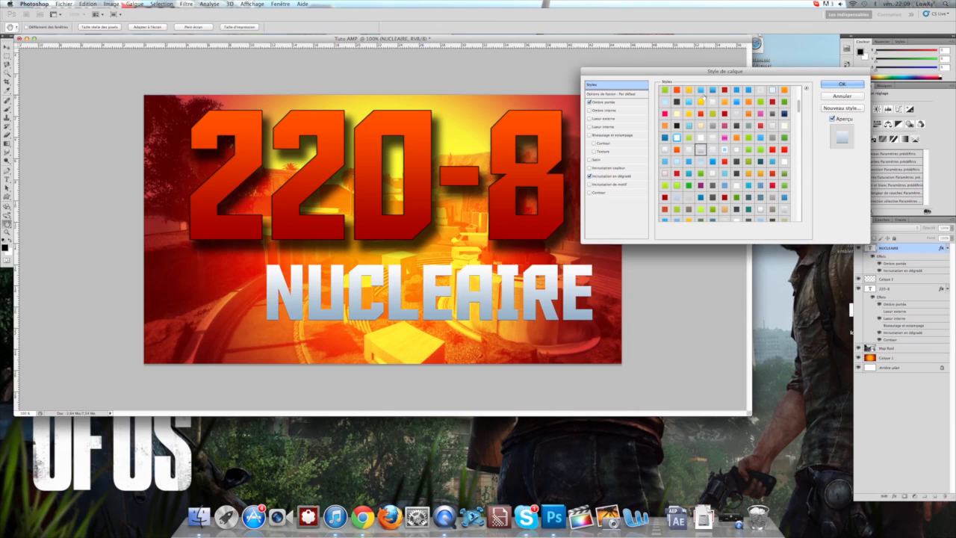
Step: Compare red and yellow preset styles on NUCLEAIRE and choose the yellow-orange gradient preset
{"action": "left_click", "coordinate": [701, 100]}
{"action": "left_click", "coordinate": [700, 113]}
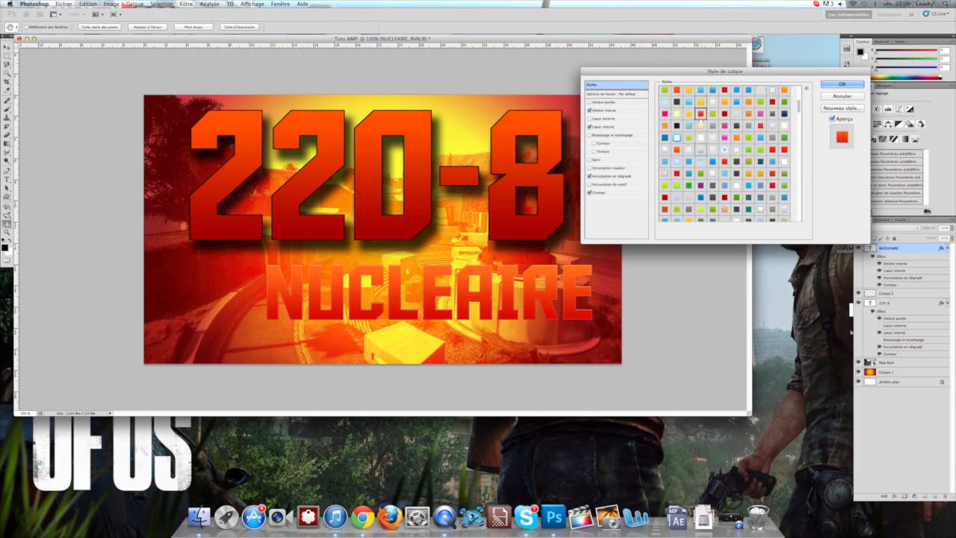
{"action": "left_click", "coordinate": [736, 138]}
{"action": "left_click", "coordinate": [701, 113]}
{"action": "left_click", "coordinate": [703, 102]}
{"action": "left_click", "coordinate": [689, 90]}
{"action": "left_click", "coordinate": [701, 102]}
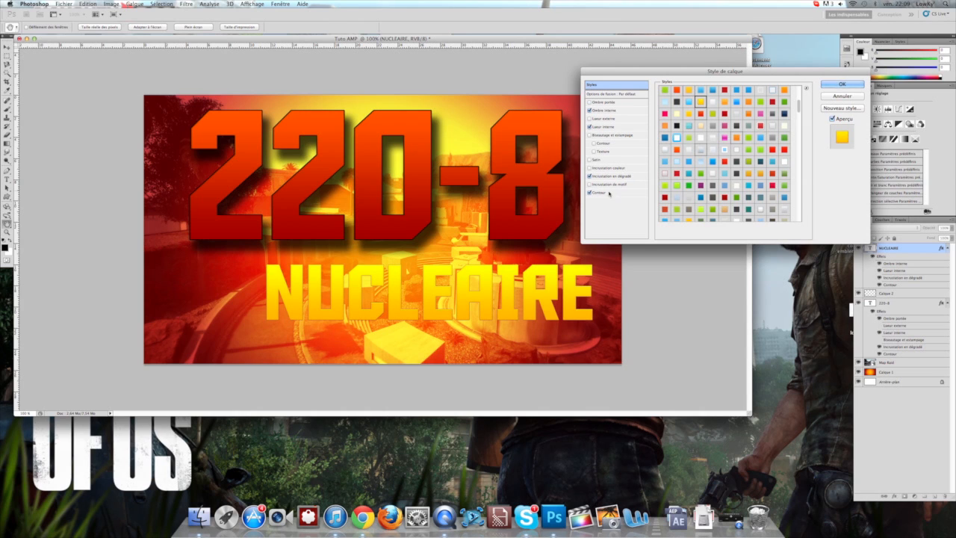
Step: Set the Contour colour of the NUCLEAIRE text to black (000000) and adjust the Contour size
{"action": "left_click", "coordinate": [599, 192]}
{"action": "left_click", "coordinate": [707, 136]}
{"action": "left_click", "coordinate": [710, 128]}
{"action": "left_click", "coordinate": [684, 146]}
{"action": "left_click_drag", "start_coordinate": [690, 286], "coordinate": [785, 388]}
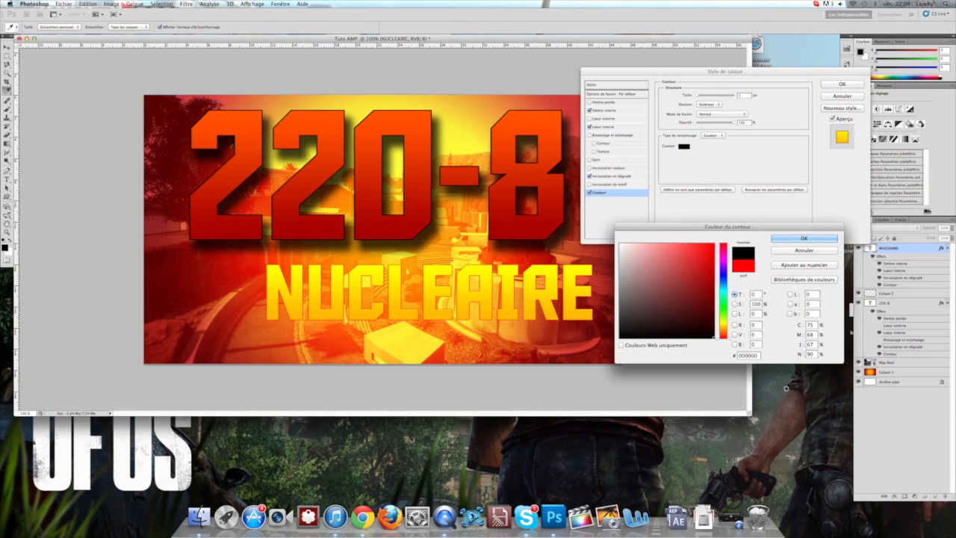
{"action": "left_click", "coordinate": [804, 239]}
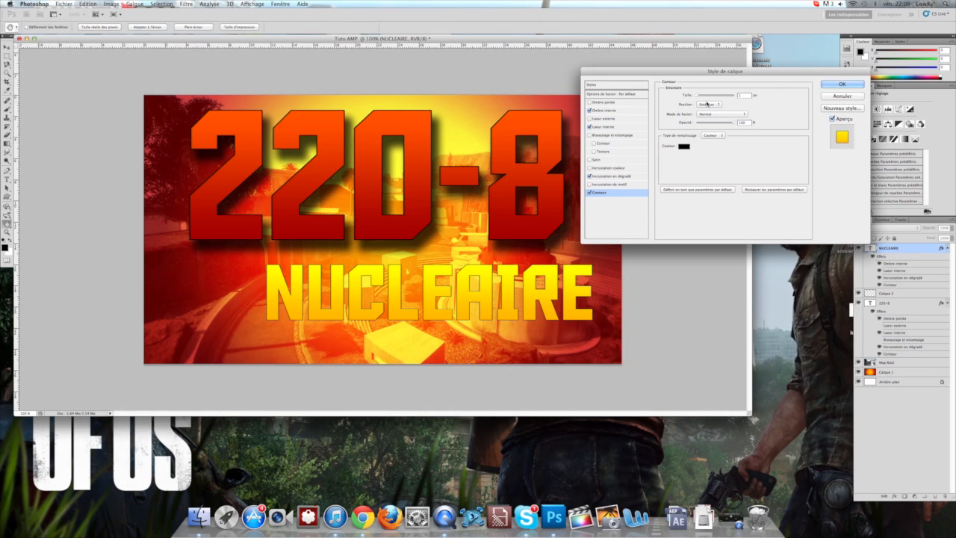
{"action": "left_click_drag", "start_coordinate": [697, 97], "coordinate": [694, 96]}
{"action": "left_click_drag", "start_coordinate": [695, 94], "coordinate": [692, 89]}
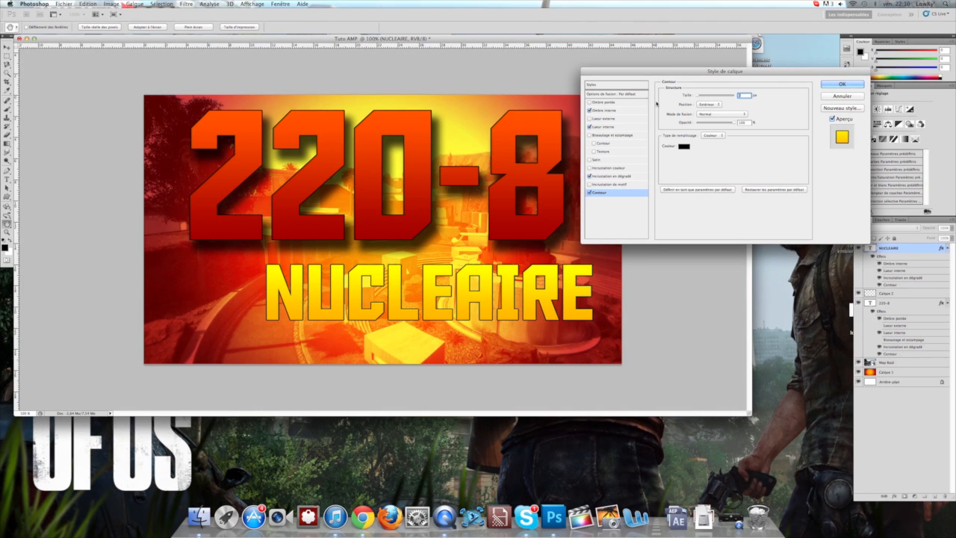
Step: Edit the NUCLEAIRE gradient overlay and set its orange starting stop to red (fe0202)
{"action": "left_click", "coordinate": [620, 175]}
{"action": "left_click", "coordinate": [706, 111]}
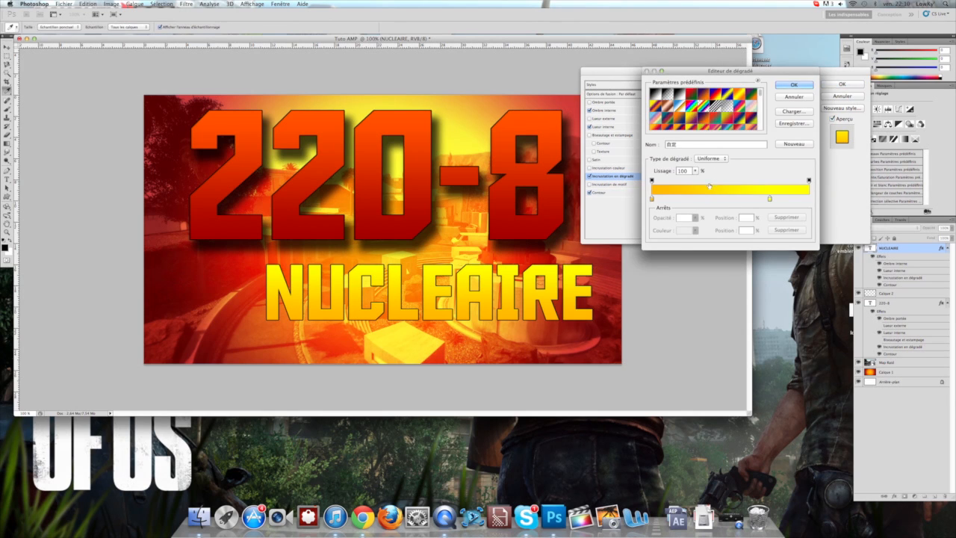
{"action": "left_click", "coordinate": [652, 198]}
{"action": "left_click", "coordinate": [684, 231]}
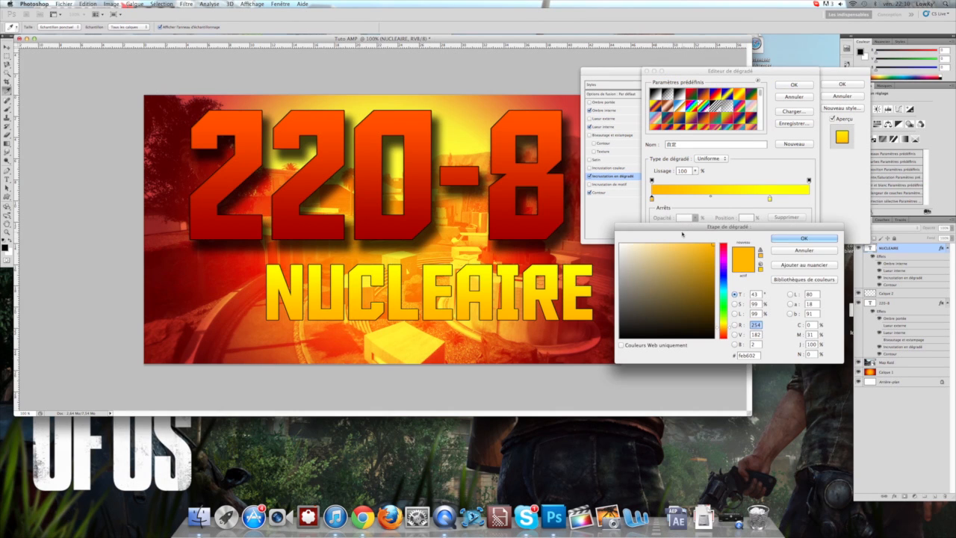
{"action": "left_click_drag", "start_coordinate": [722, 271], "coordinate": [726, 337]}
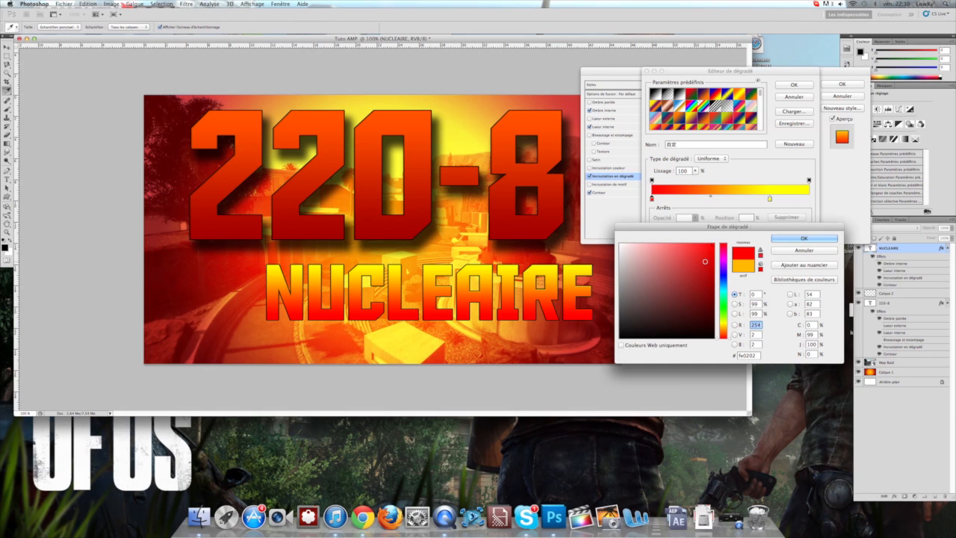
{"action": "left_click", "coordinate": [820, 242]}
Step: Try an extra red stop in the middle of the gradient, remove it, and move the yellow stop to 59%
{"action": "left_click_drag", "start_coordinate": [712, 197], "coordinate": [726, 199]}
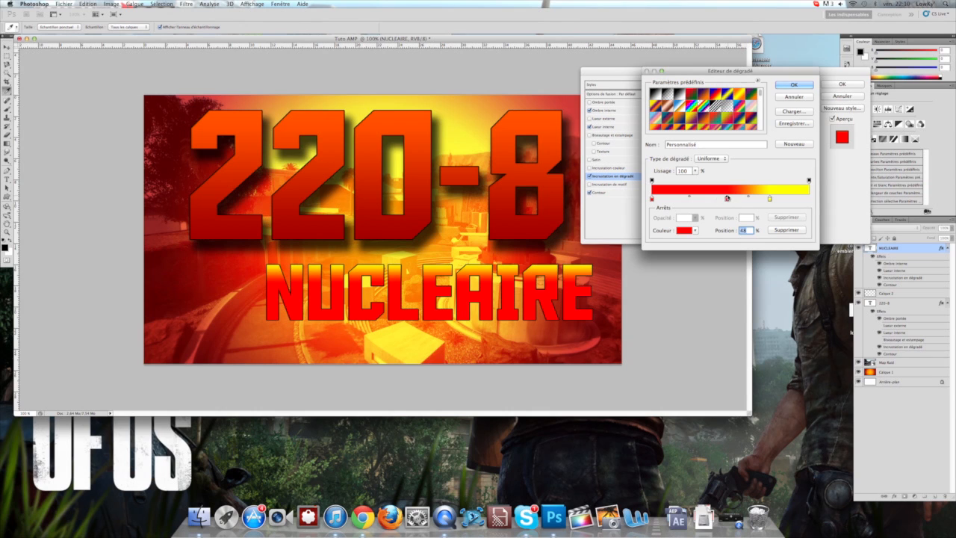
{"action": "key", "text": "BackSpace"}
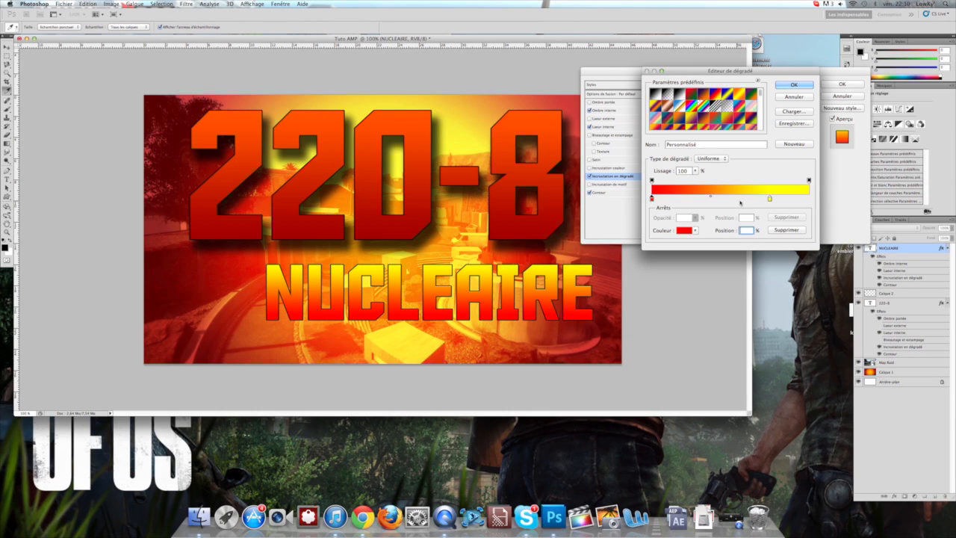
{"action": "left_click_drag", "start_coordinate": [769, 200], "coordinate": [724, 199]}
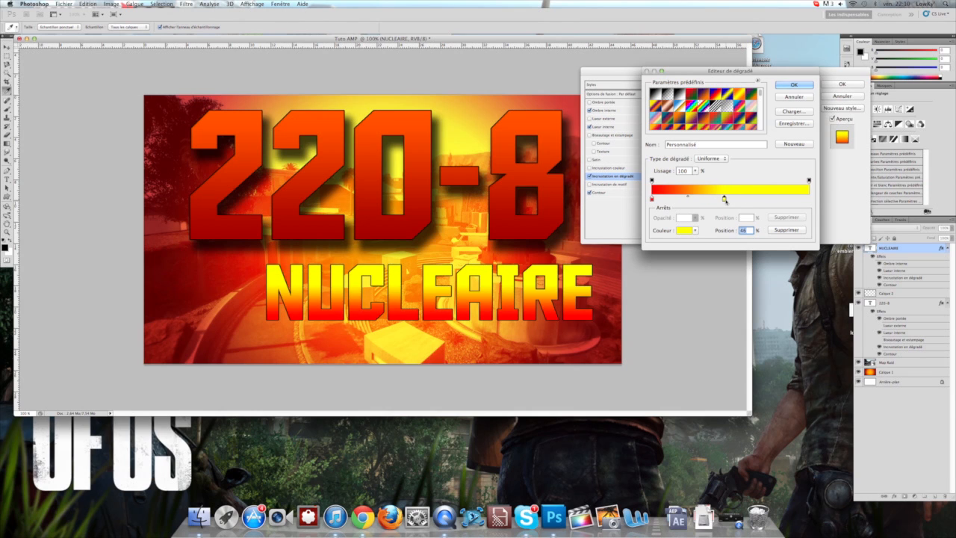
{"action": "left_click_drag", "start_coordinate": [724, 200], "coordinate": [743, 200]}
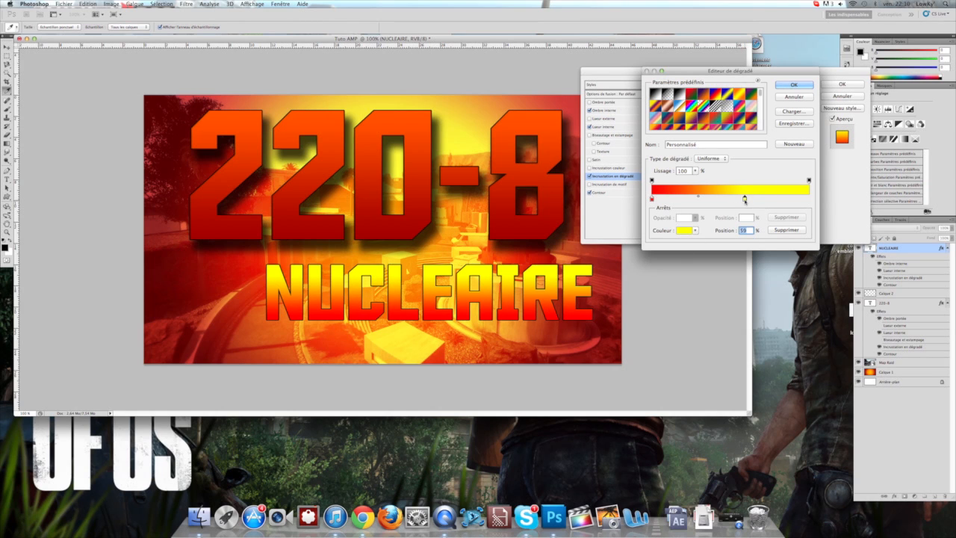
Step: Set the gradient's yellow stop to a warmer yellow (fbdd12) and accept the edited gradient
{"action": "left_click", "coordinate": [689, 231]}
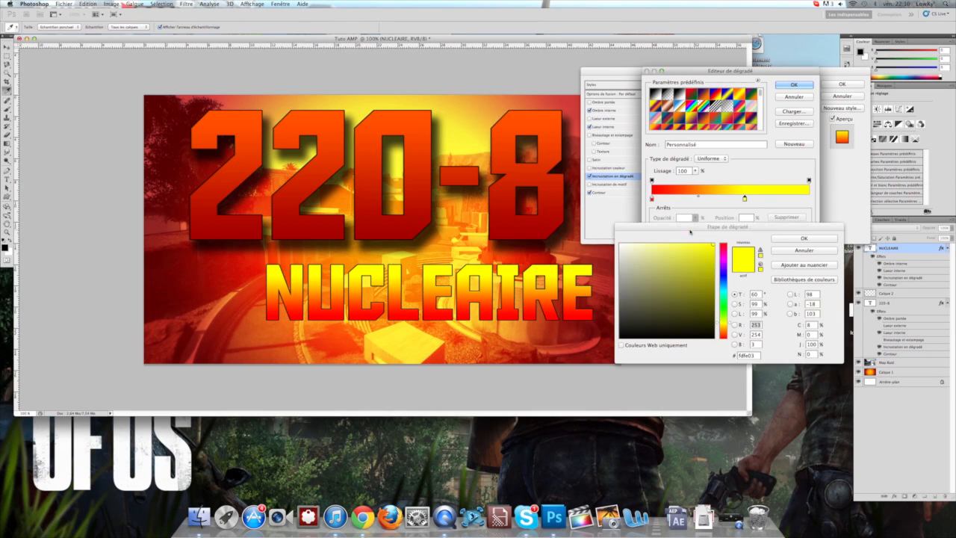
{"action": "left_click", "coordinate": [725, 320]}
{"action": "left_click_drag", "start_coordinate": [725, 320], "coordinate": [723, 327]}
{"action": "left_click", "coordinate": [725, 319]}
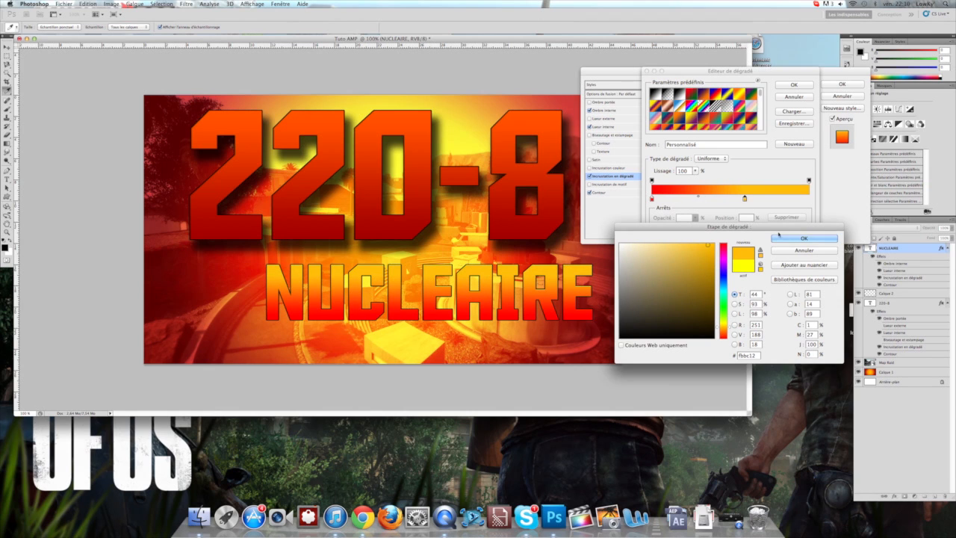
{"action": "left_click", "coordinate": [723, 324]}
{"action": "left_click_drag", "start_coordinate": [723, 324], "coordinate": [723, 325]}
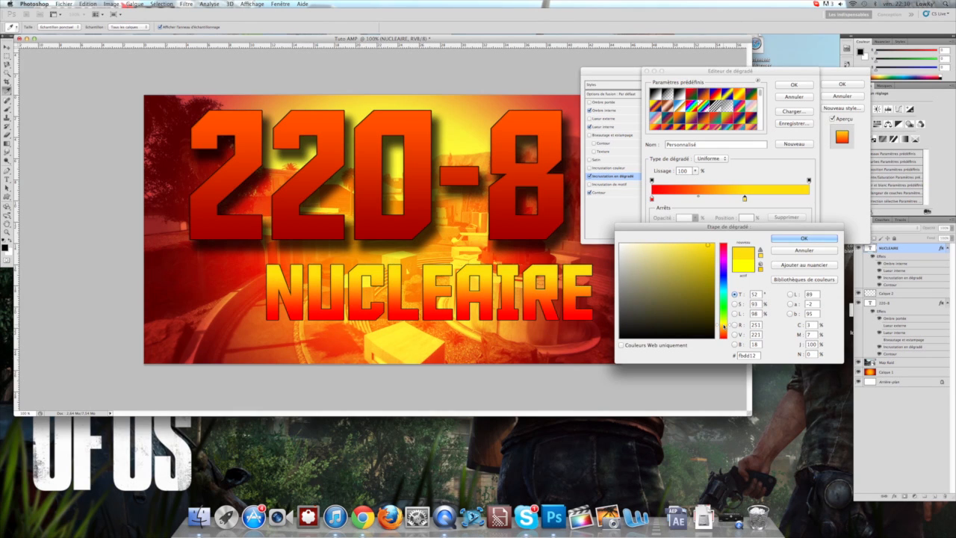
{"action": "left_click", "coordinate": [804, 238]}
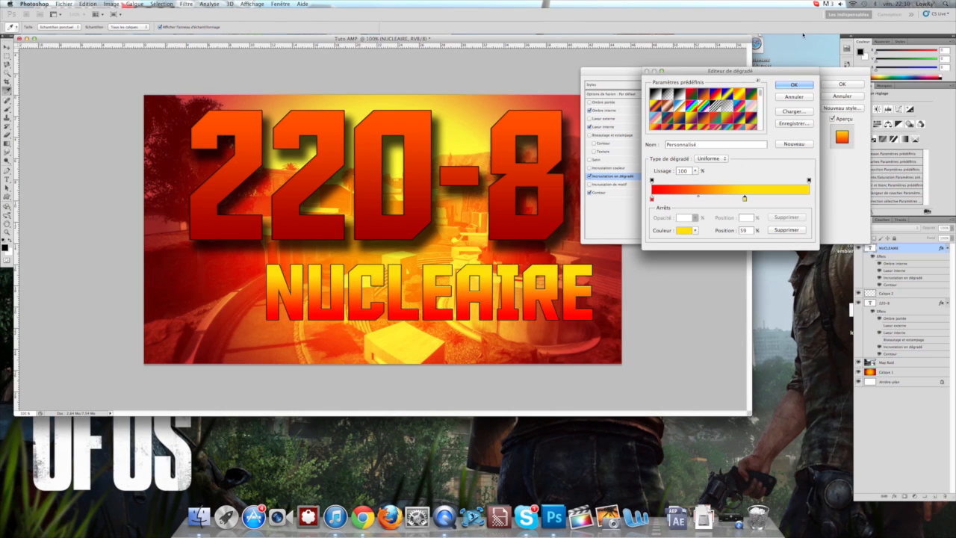
{"action": "left_click", "coordinate": [794, 85]}
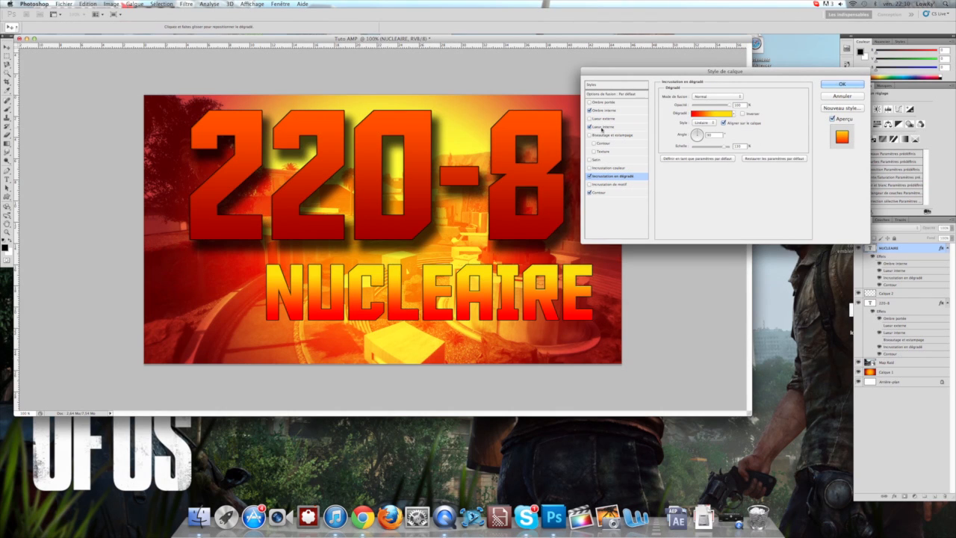
Step: Try the Satin, Biseautage et estampage and Lueur externe effects on the NUCLEAIRE text
{"action": "left_click", "coordinate": [590, 160]}
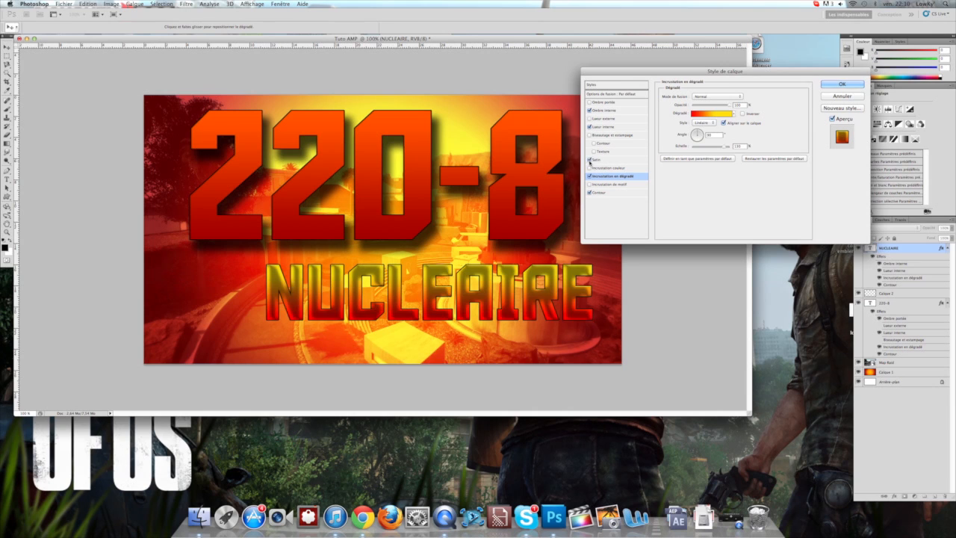
{"action": "left_click", "coordinate": [591, 160]}
{"action": "left_click", "coordinate": [591, 135]}
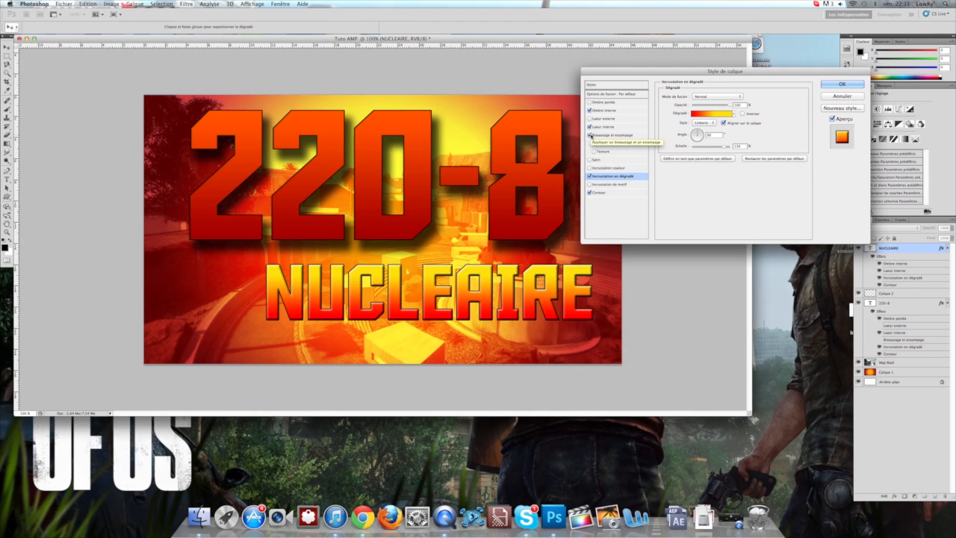
{"action": "left_click", "coordinate": [591, 135]}
{"action": "left_click", "coordinate": [590, 118]}
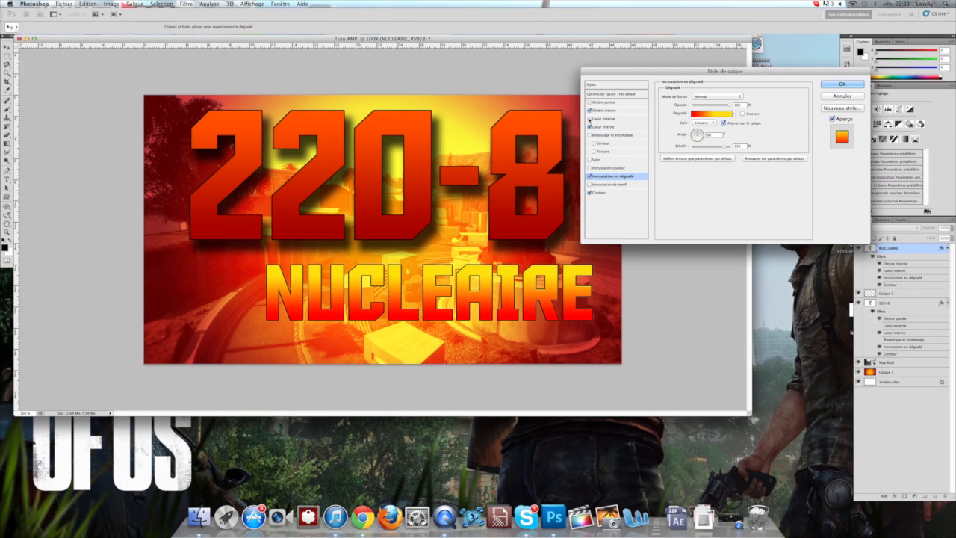
Step: Enable the Lueur externe effect on the NUCLEAIRE text and disable its Ombre interne and Lueur interne effects
{"action": "left_click", "coordinate": [597, 119]}
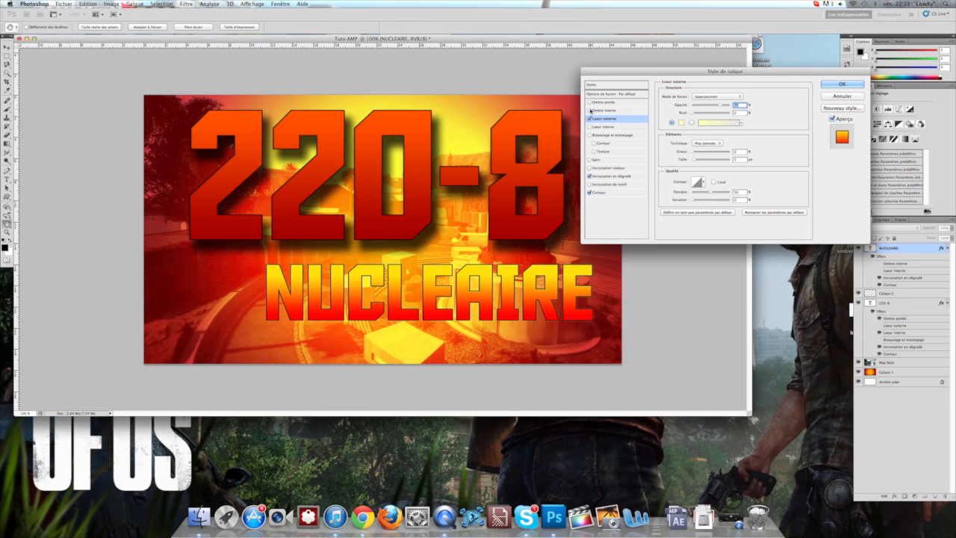
{"action": "left_click", "coordinate": [591, 110]}
Step: Add an Ombre portée at 100% opacity to the NUCLEAIRE text, increase its distance, spread and size, and accept the style
{"action": "left_click", "coordinate": [591, 102]}
{"action": "left_click", "coordinate": [607, 103]}
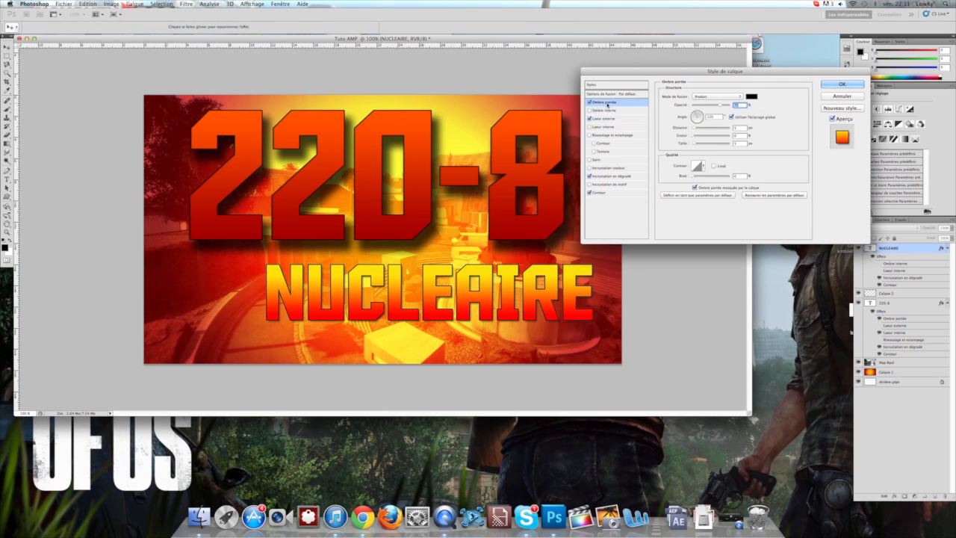
{"action": "left_click_drag", "start_coordinate": [695, 143], "coordinate": [735, 104]}
{"action": "left_click", "coordinate": [694, 135]}
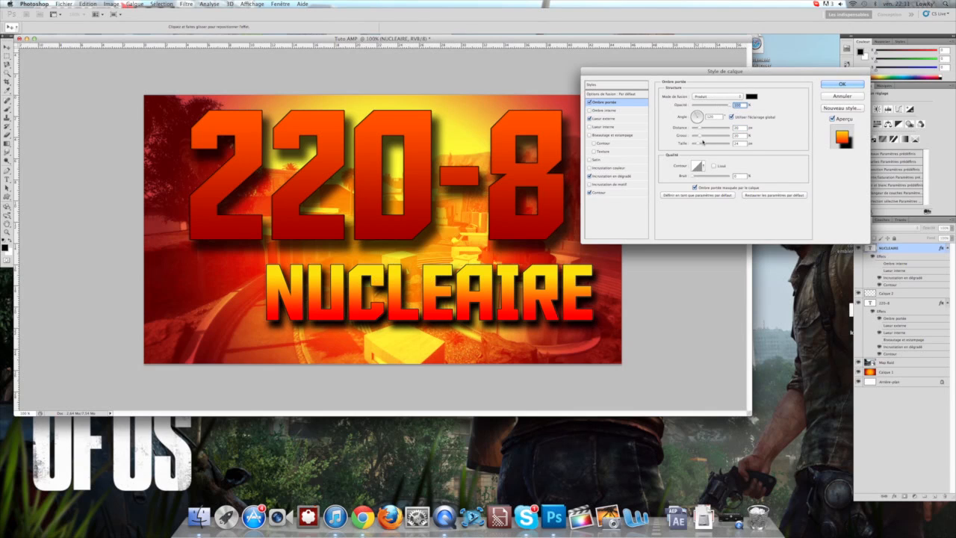
{"action": "left_click_drag", "start_coordinate": [702, 143], "coordinate": [698, 145]}
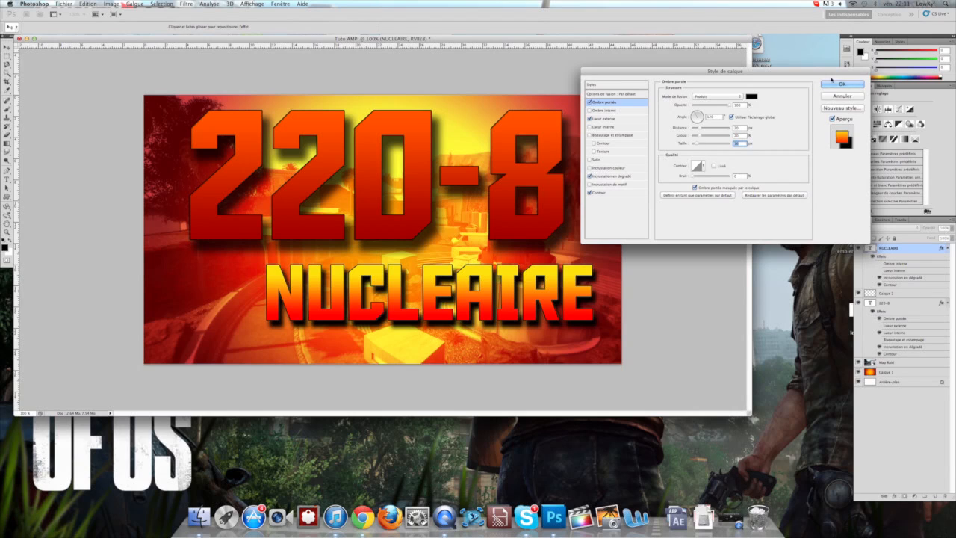
{"action": "left_click", "coordinate": [842, 83]}
Step: Try the NUCLEAIRE text overlapping the 220-8 score, then place it just beneath the score
{"action": "key", "text": "super+t"}
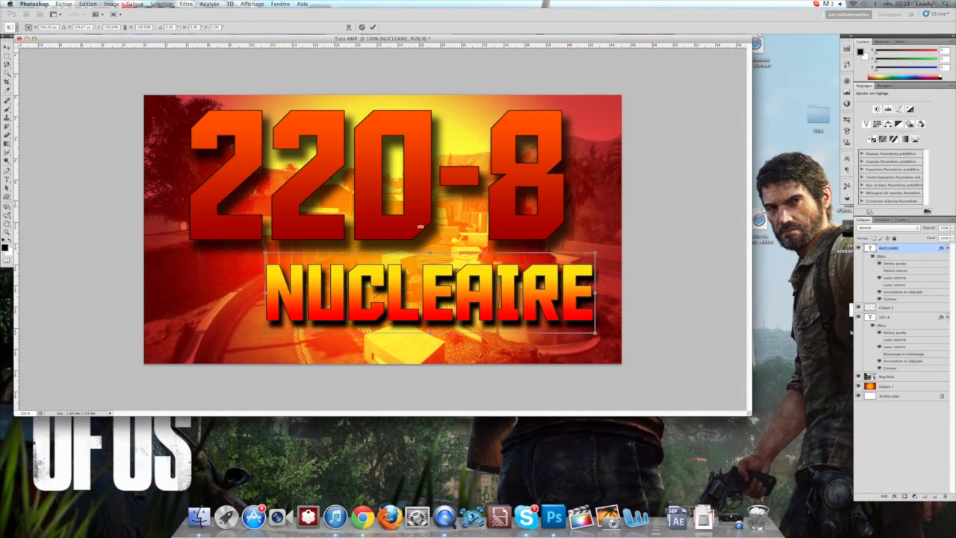
{"action": "left_click_drag", "start_coordinate": [463, 275], "coordinate": [452, 226]}
{"action": "key", "text": "Return"}
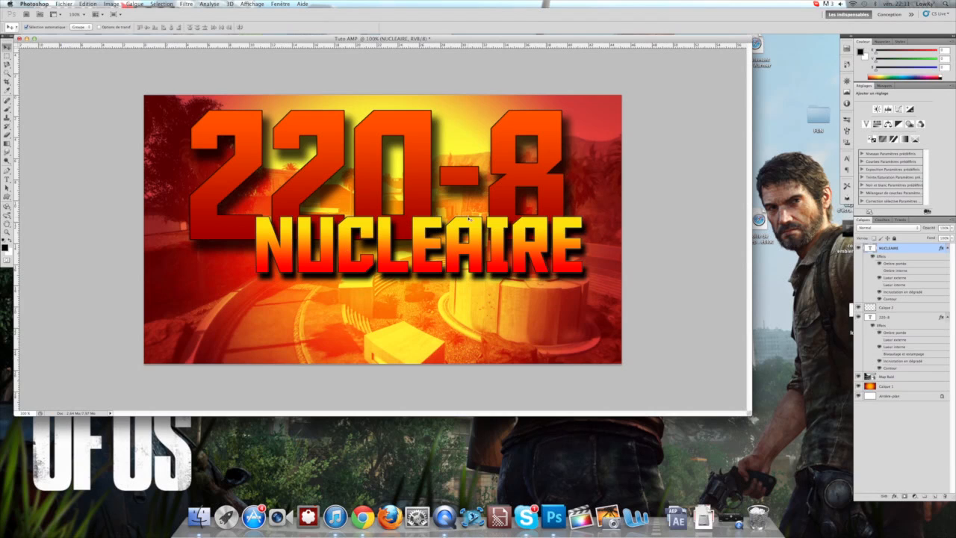
{"action": "key", "text": "super+t"}
{"action": "left_click_drag", "start_coordinate": [467, 263], "coordinate": [501, 292]}
{"action": "key", "text": "Return"}
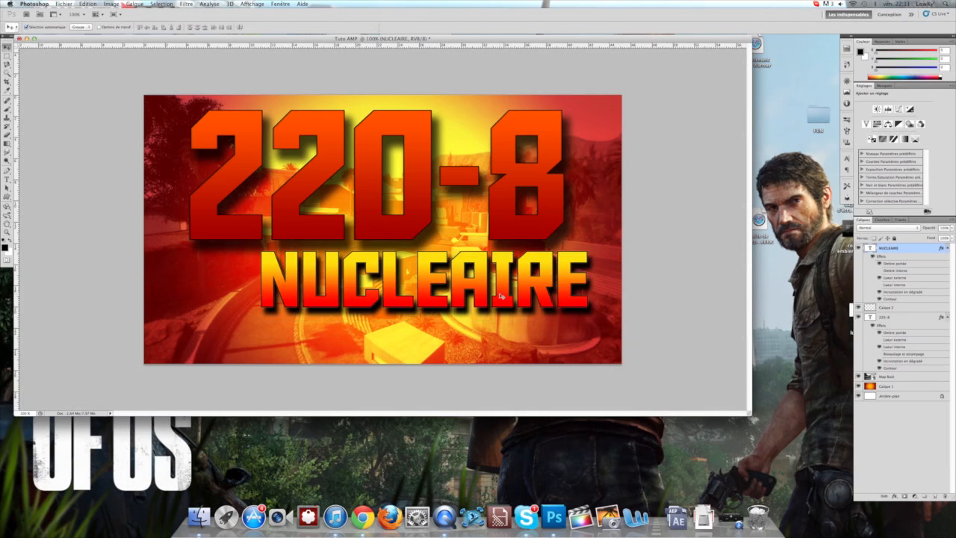
Step: Remove the Ombre portée effect from the NUCLEAIRE text layer
{"action": "double_click", "coordinate": [908, 253]}
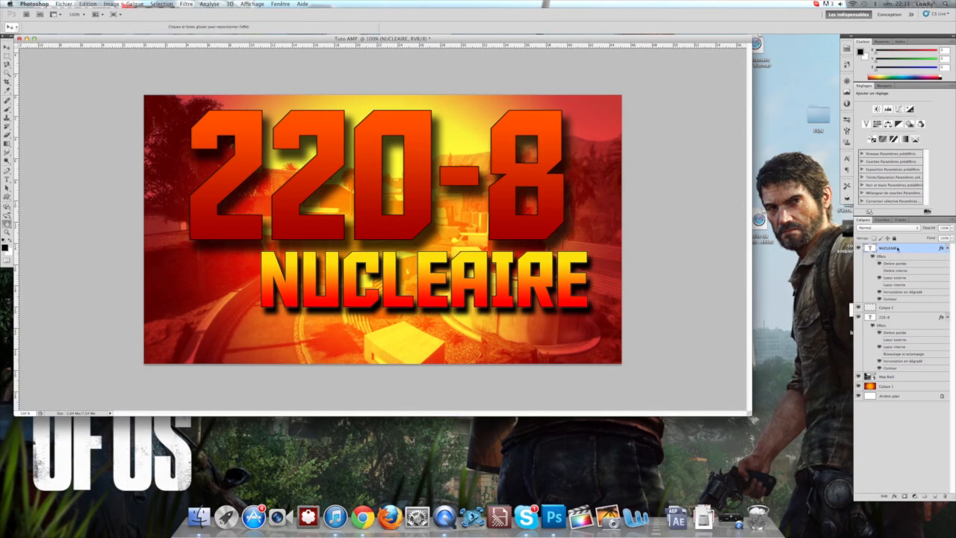
{"action": "left_click", "coordinate": [589, 102]}
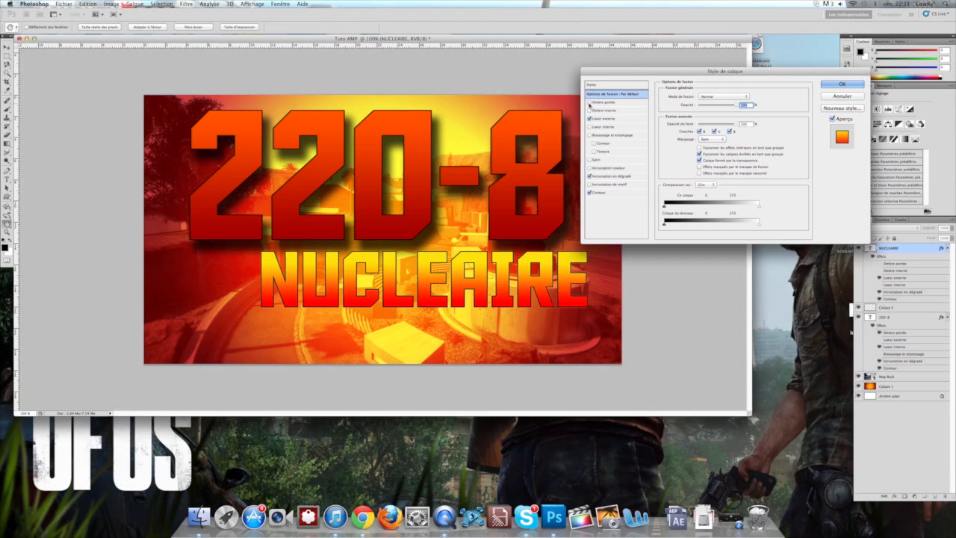
{"action": "left_click", "coordinate": [833, 84]}
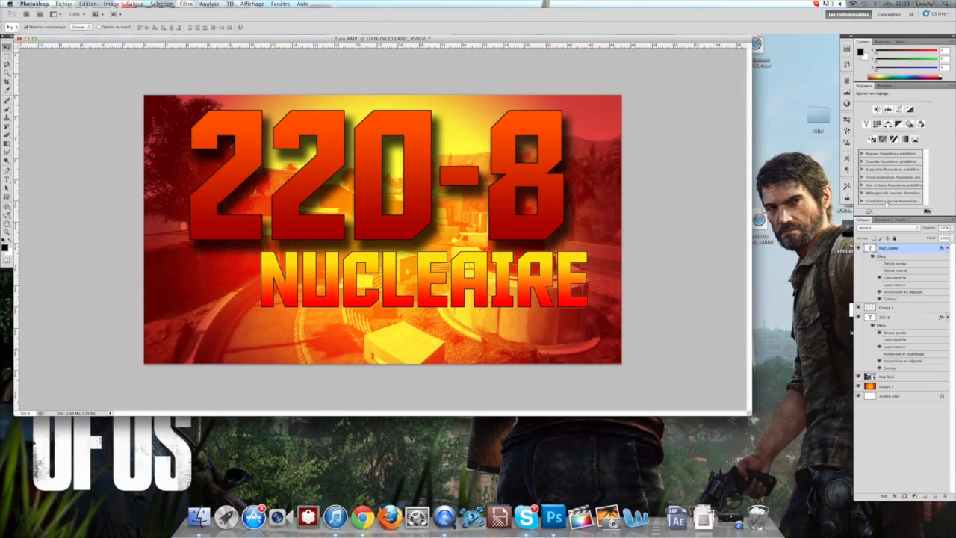
Step: Set the NUCLEAIRE text's Contour colour to black (000000), adjust the outline size and accept the style
{"action": "double_click", "coordinate": [912, 252]}
{"action": "left_click", "coordinate": [619, 193]}
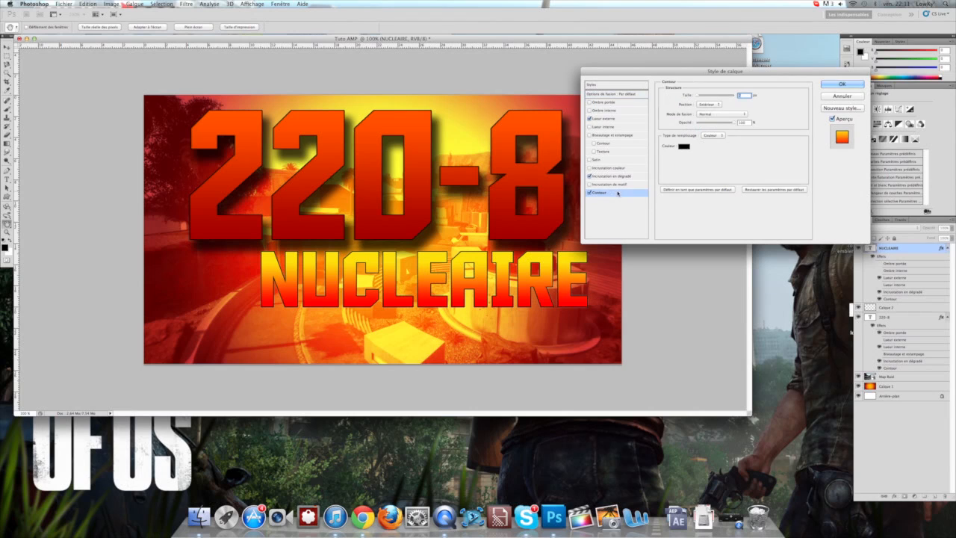
{"action": "left_click", "coordinate": [681, 147]}
{"action": "left_click_drag", "start_coordinate": [673, 273], "coordinate": [598, 232]}
{"action": "left_click_drag", "start_coordinate": [668, 272], "coordinate": [719, 369]}
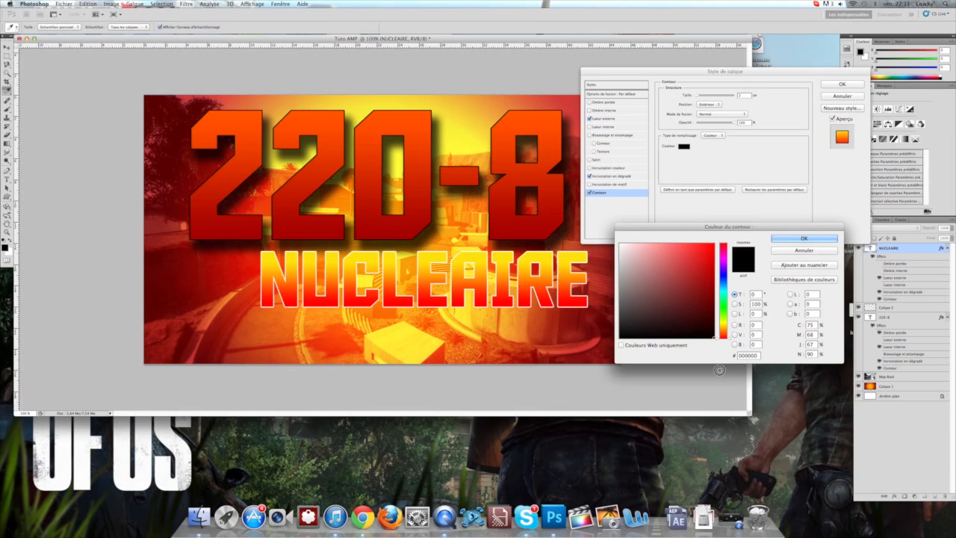
{"action": "left_click", "coordinate": [780, 240]}
{"action": "left_click_drag", "start_coordinate": [697, 97], "coordinate": [700, 95]}
{"action": "left_click", "coordinate": [821, 85]}
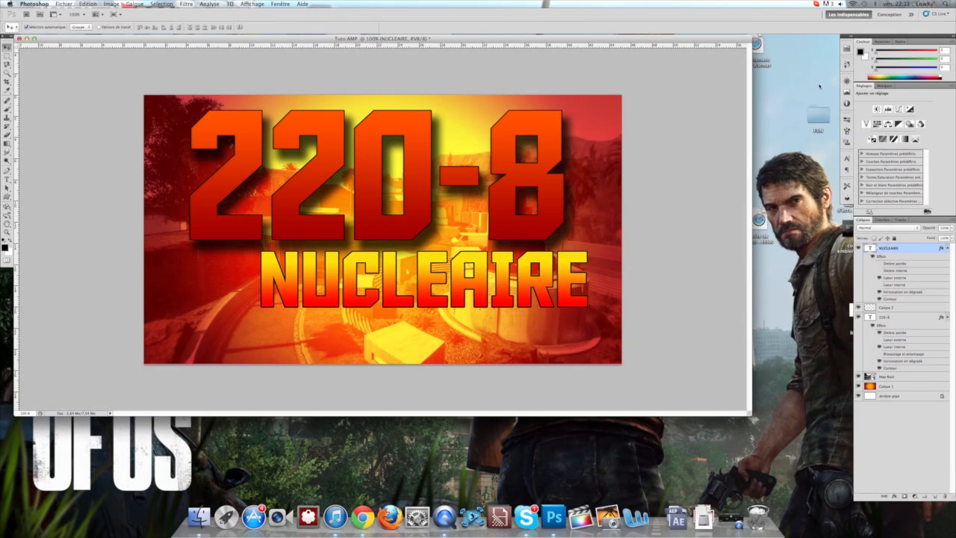
Step: Reposition the NUCLEAIRE text so it is centred beneath the 220-8 score
{"action": "key", "text": "super+y"}
{"action": "key", "text": "super+y"}
{"action": "key", "text": "super+t"}
{"action": "left_click_drag", "start_coordinate": [459, 269], "coordinate": [411, 280]}
{"action": "key", "text": "Return"}
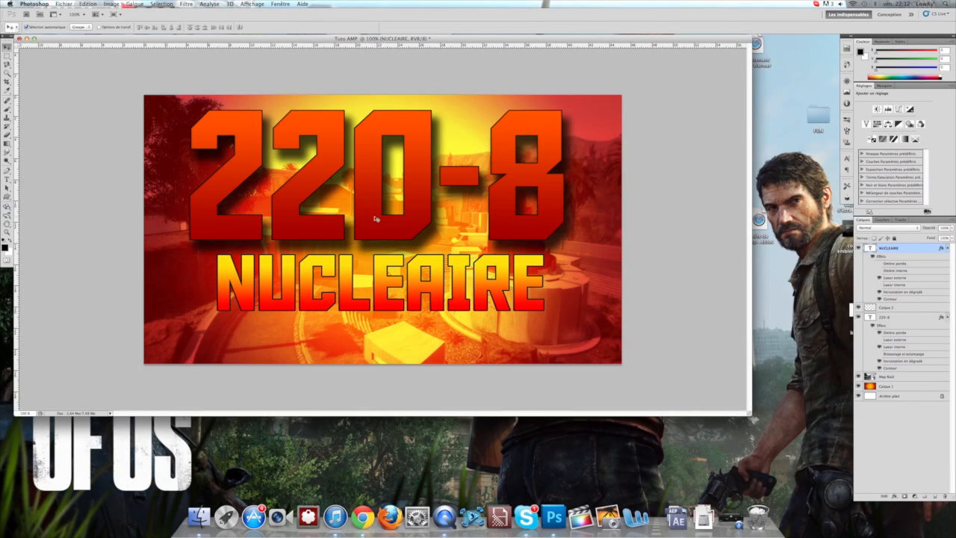
Step: Duplicate the NUCLEAIRE text layer with the default copy name
{"action": "right_click", "coordinate": [907, 251]}
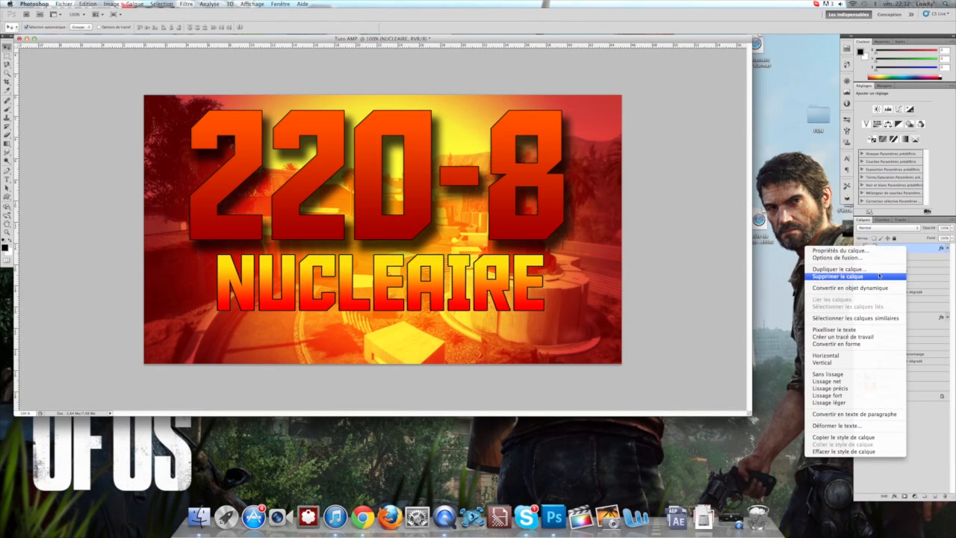
{"action": "left_click", "coordinate": [904, 271]}
{"action": "key", "text": "Return"}
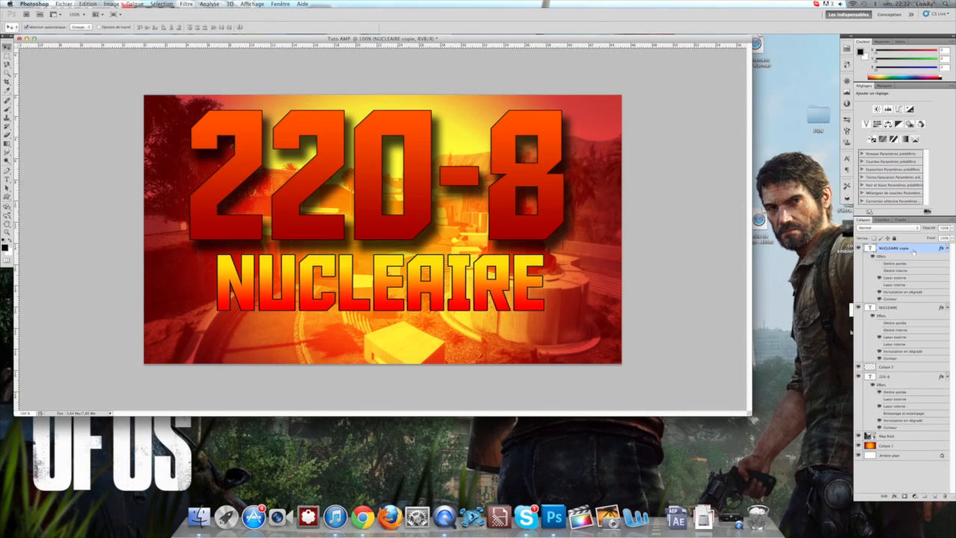
Step: Replace the text of the duplicated NUCLEAIRE layer with 90 SEC
{"action": "left_click", "coordinate": [6, 179]}
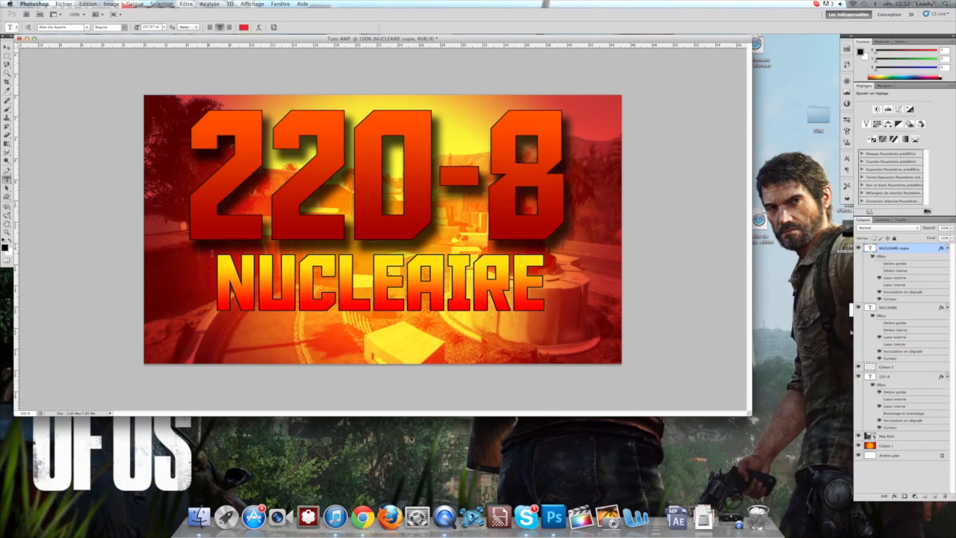
{"action": "left_click_drag", "start_coordinate": [219, 265], "coordinate": [641, 285]}
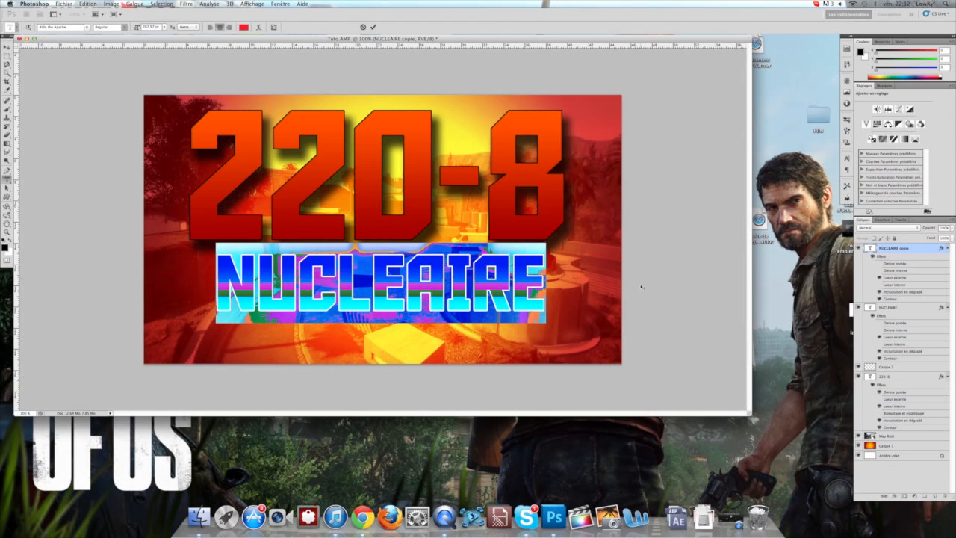
{"action": "type", "text": "90"}
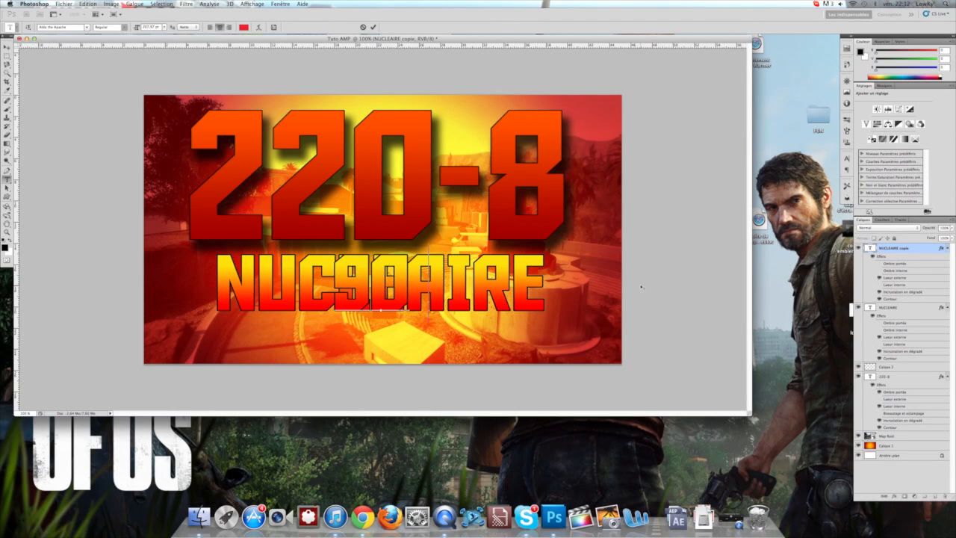
{"action": "type", "text": " SEC"}
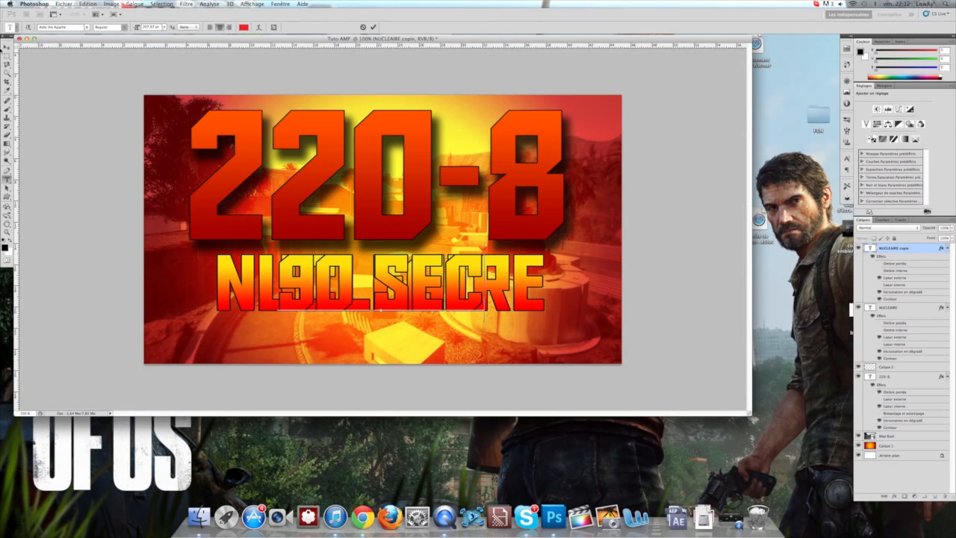
{"action": "key", "text": "super+Return"}
Step: Scale down the 90 SEC text and centre it beneath NUCLEAIRE near the lower edge of the image
{"action": "key", "text": "super+t"}
{"action": "left_click_drag", "start_coordinate": [399, 298], "coordinate": [387, 335]}
{"action": "left_click_drag", "start_coordinate": [289, 294], "coordinate": [307, 308]}
{"action": "left_click_drag", "start_coordinate": [395, 342], "coordinate": [390, 342]}
{"action": "key", "text": "Return"}
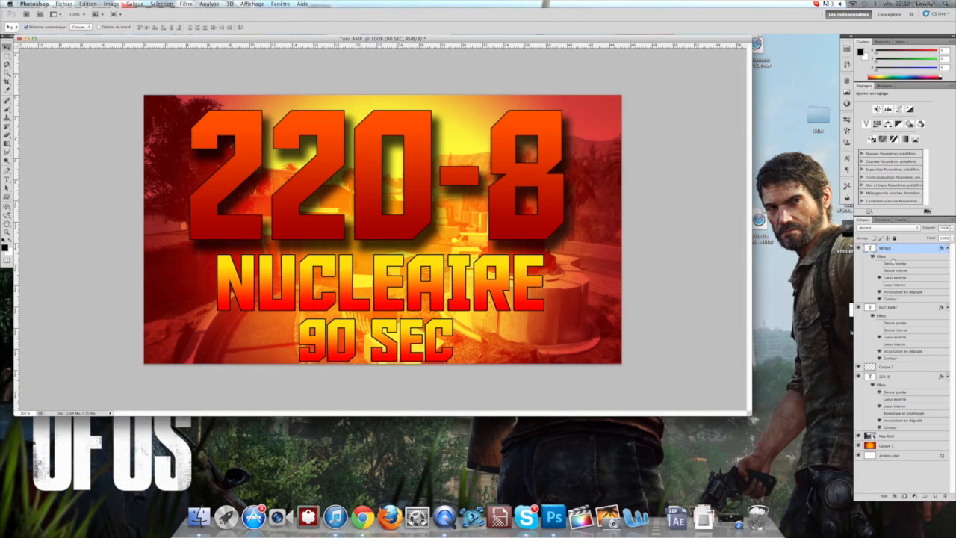
Step: Open the preset layer styles for the 90 SEC text and try the light blue and green presets
{"action": "double_click", "coordinate": [907, 253]}
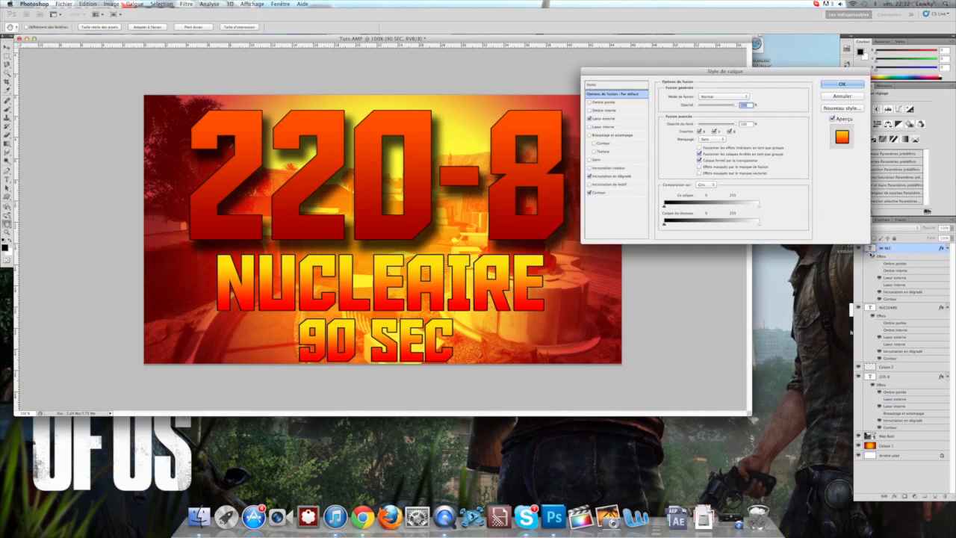
{"action": "left_click", "coordinate": [608, 85]}
{"action": "scroll", "coordinate": [799, 95], "scroll_direction": "down", "scroll_amount": 3}
{"action": "scroll", "coordinate": [799, 95], "scroll_direction": "down", "scroll_amount": 5}
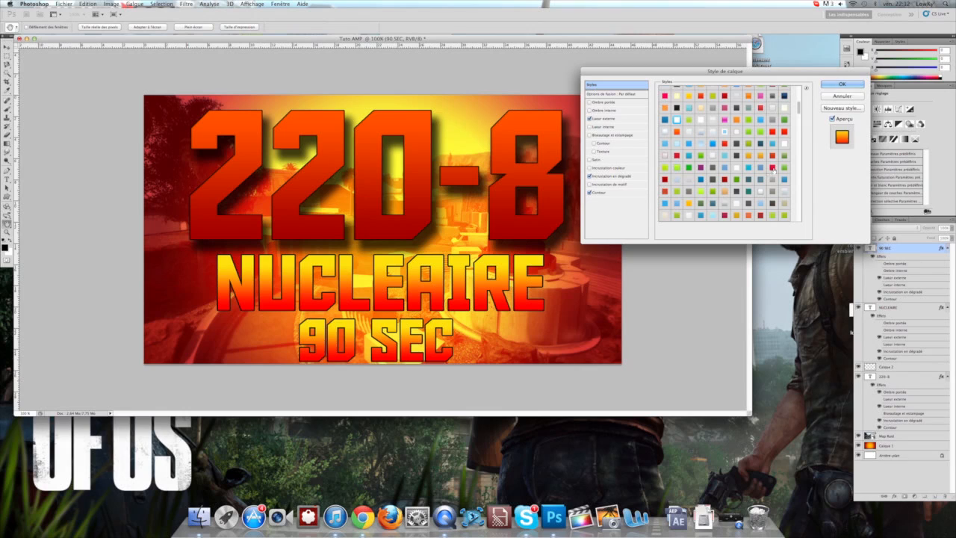
{"action": "left_click", "coordinate": [772, 168]}
{"action": "left_click", "coordinate": [725, 156]}
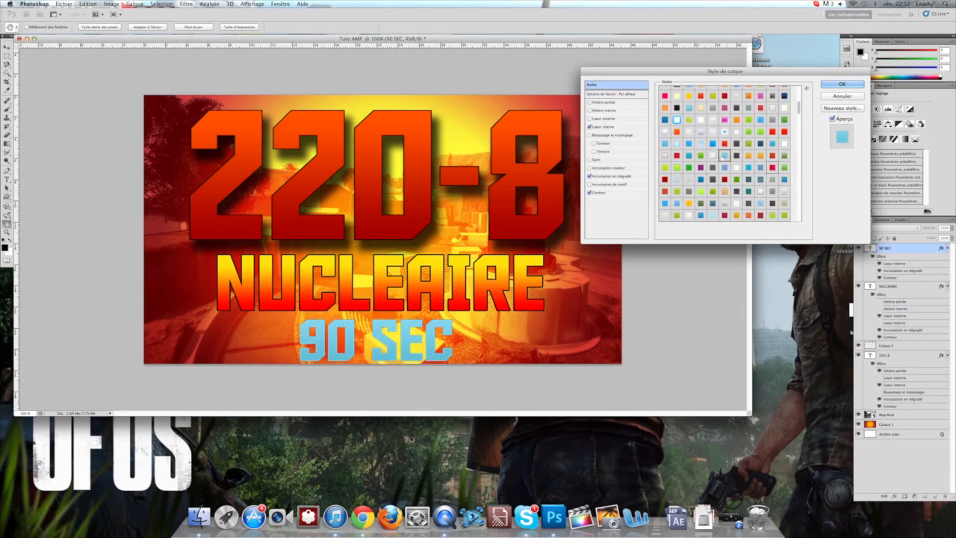
{"action": "left_click", "coordinate": [701, 155]}
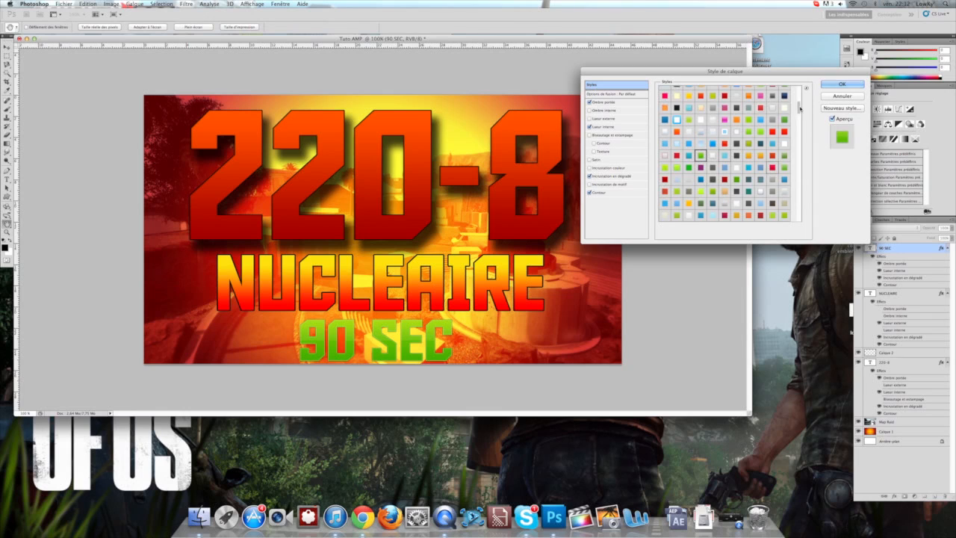
Step: Try yellow, orange and pinkish red preset styles on the 90 SEC text
{"action": "scroll", "coordinate": [797, 106], "scroll_direction": "down", "scroll_amount": 5}
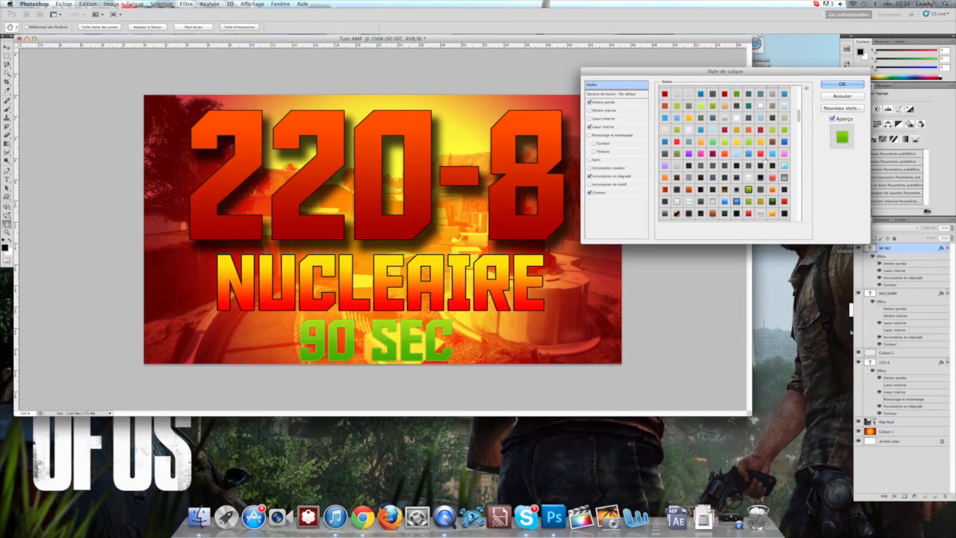
{"action": "left_click", "coordinate": [761, 153]}
{"action": "left_click", "coordinate": [761, 142]}
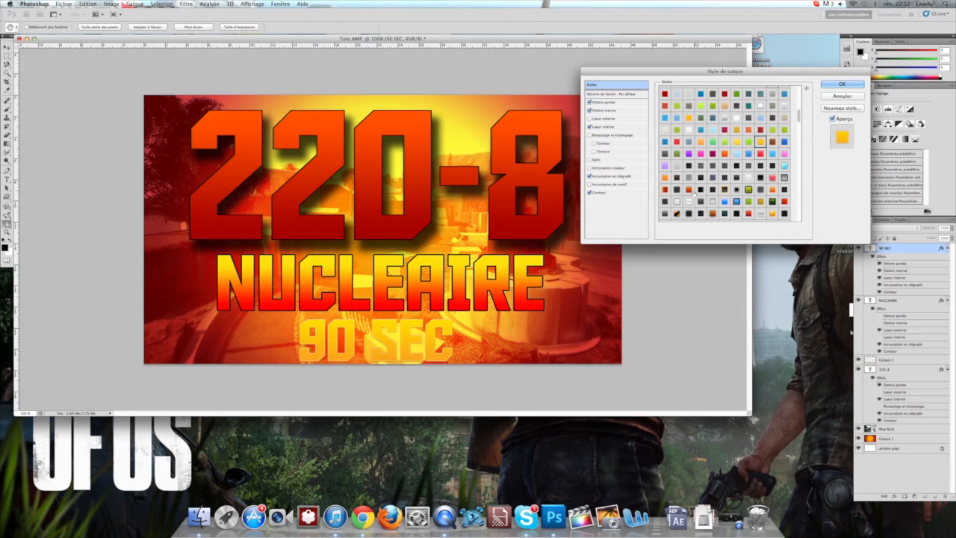
{"action": "left_click", "coordinate": [691, 190]}
{"action": "left_click", "coordinate": [700, 153]}
{"action": "left_click", "coordinate": [689, 153]}
{"action": "left_click", "coordinate": [760, 153]}
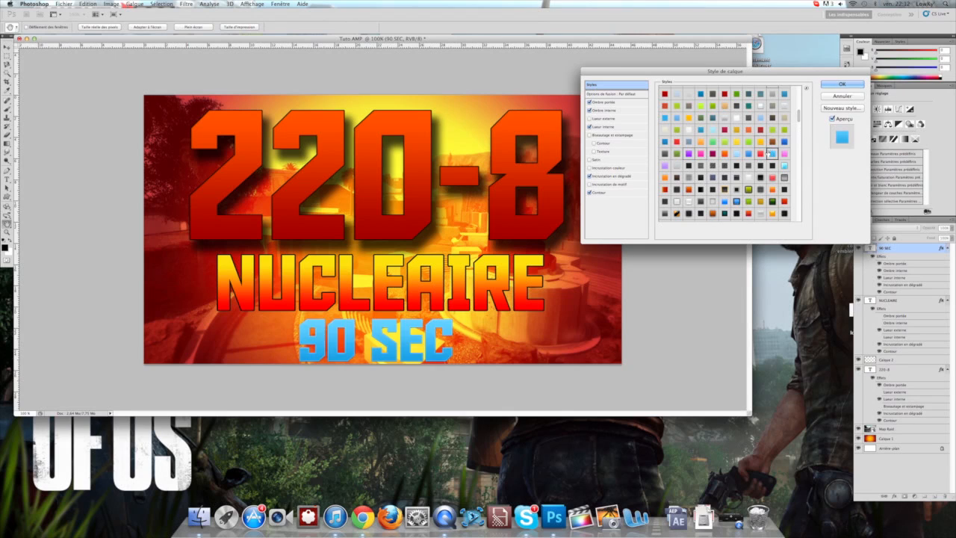
Step: Browse further through the preset styles and try a bright red and a crimson one on the 90 SEC text
{"action": "scroll", "coordinate": [798, 124], "scroll_direction": "down", "scroll_amount": 5}
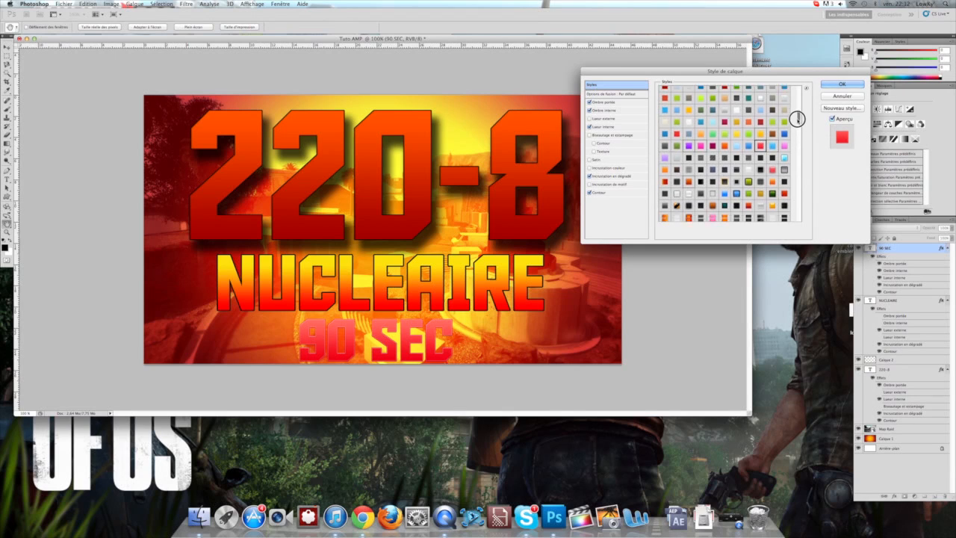
{"action": "scroll", "coordinate": [797, 124], "scroll_direction": "down", "scroll_amount": 10}
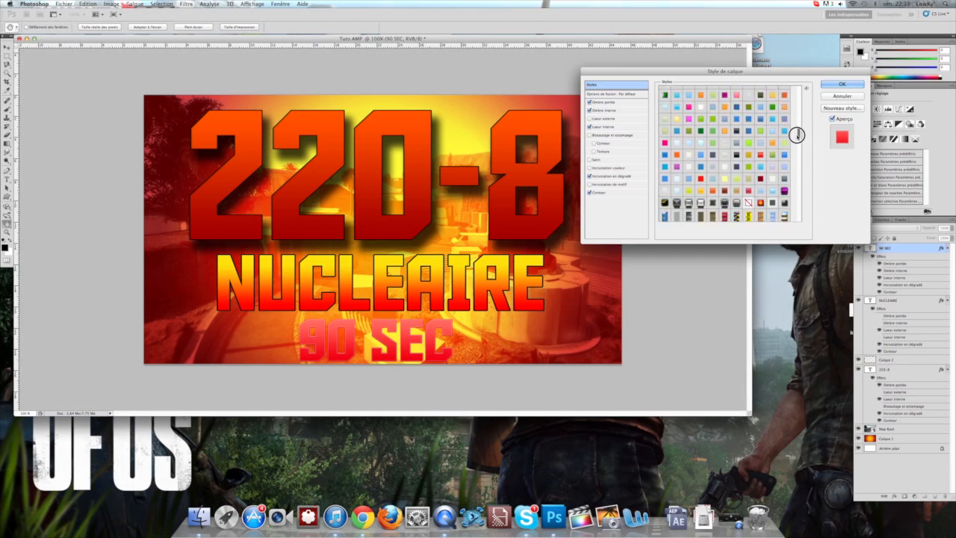
{"action": "scroll", "coordinate": [800, 146], "scroll_direction": "down", "scroll_amount": 10}
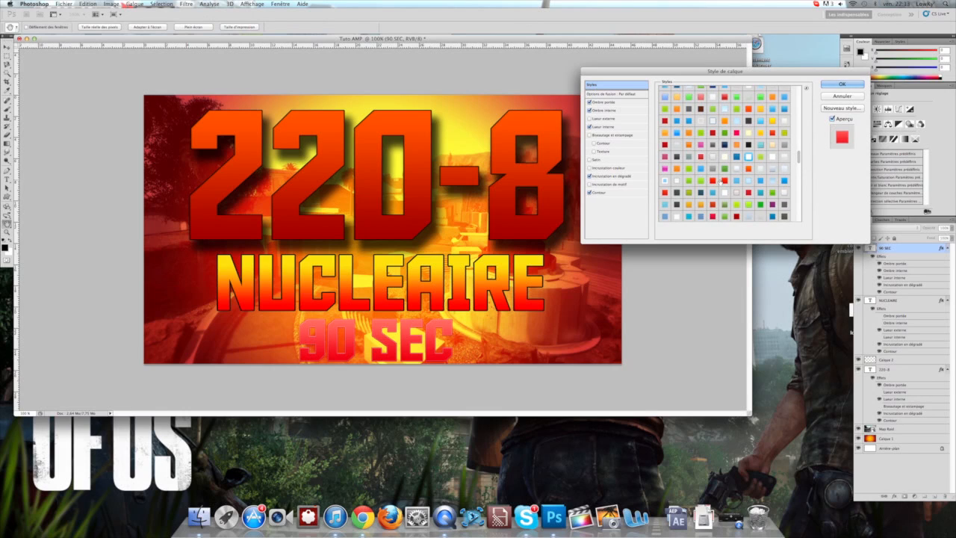
{"action": "left_click", "coordinate": [714, 180]}
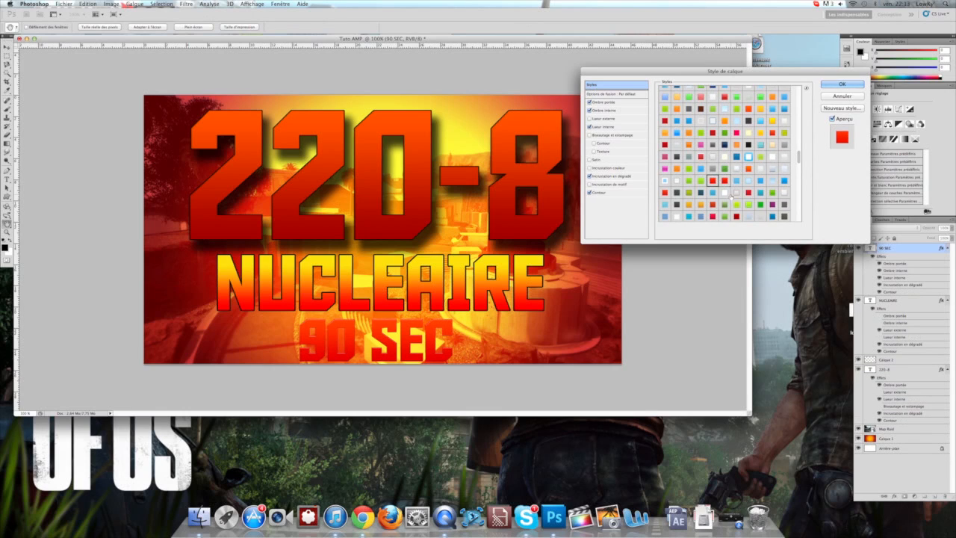
{"action": "left_click", "coordinate": [712, 216]}
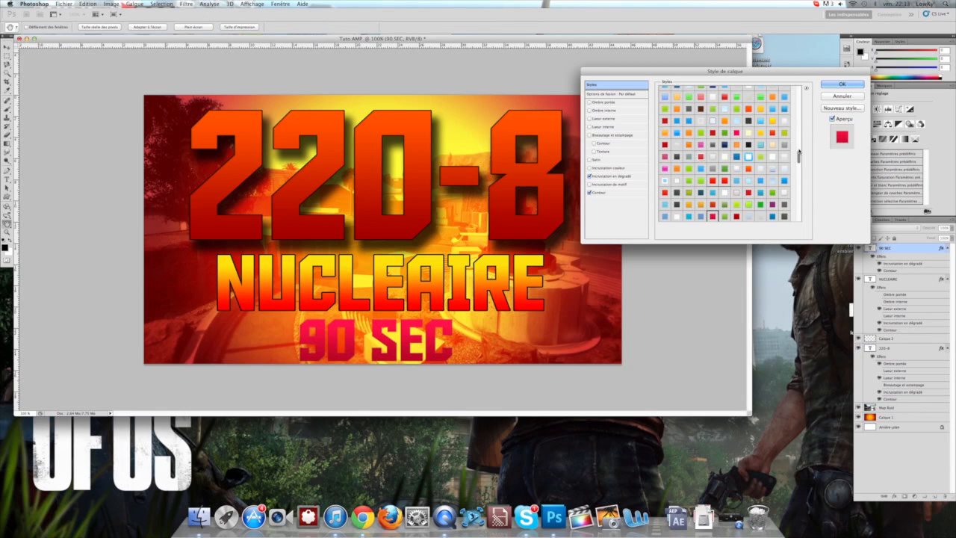
Step: Apply a light grey gradient preset style with drop shadow to the 90 SEC text and add a black outside stroke
{"action": "left_click", "coordinate": [772, 168]}
{"action": "left_click", "coordinate": [784, 170]}
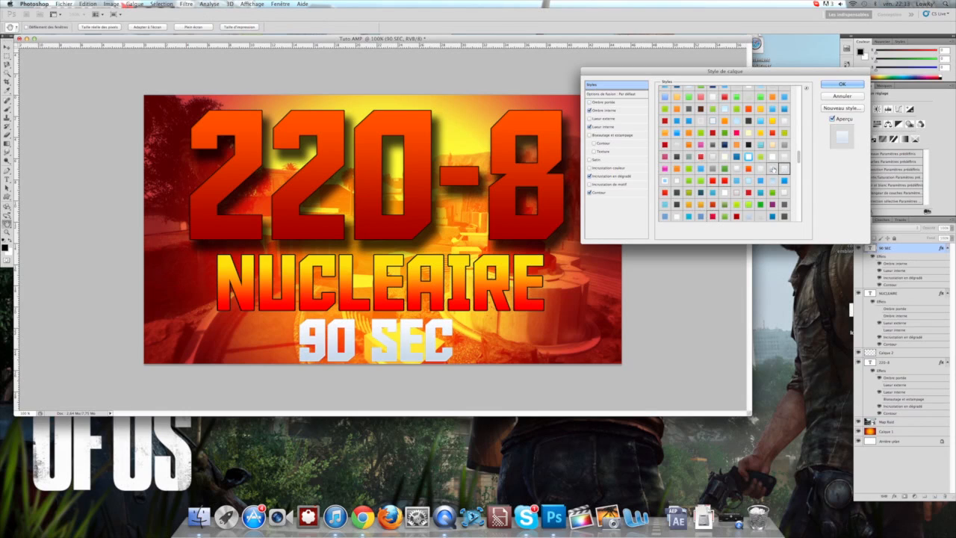
{"action": "left_click", "coordinate": [773, 156]}
{"action": "left_click", "coordinate": [714, 158]}
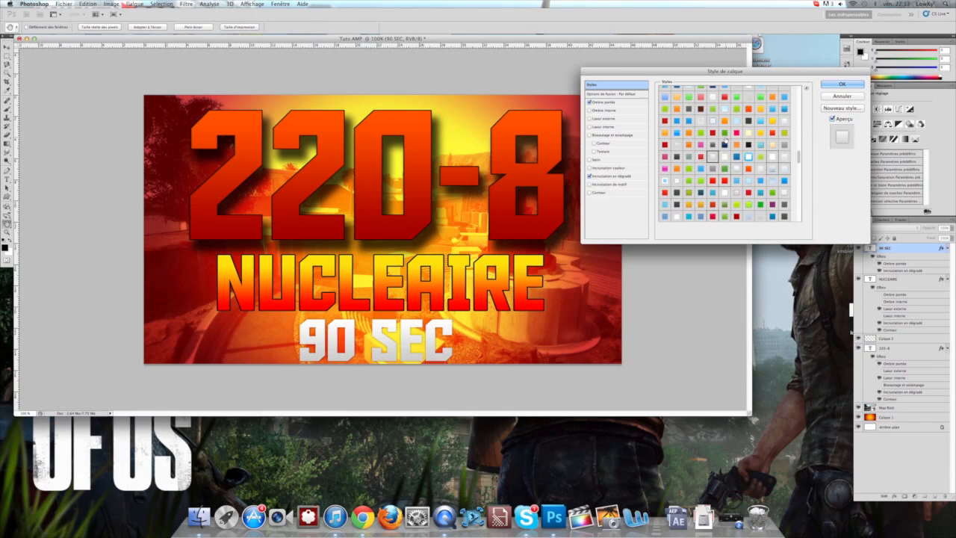
{"action": "left_click", "coordinate": [601, 193]}
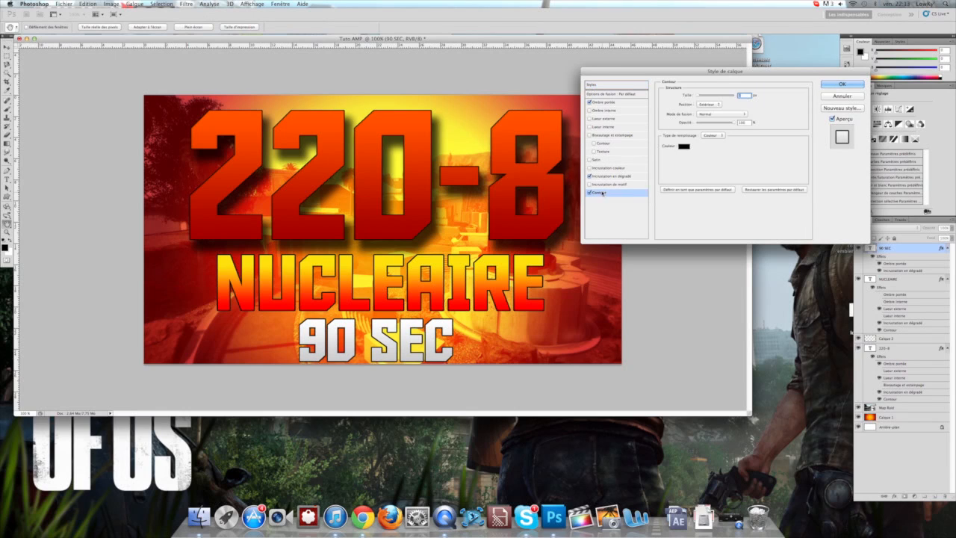
{"action": "left_click", "coordinate": [842, 83]}
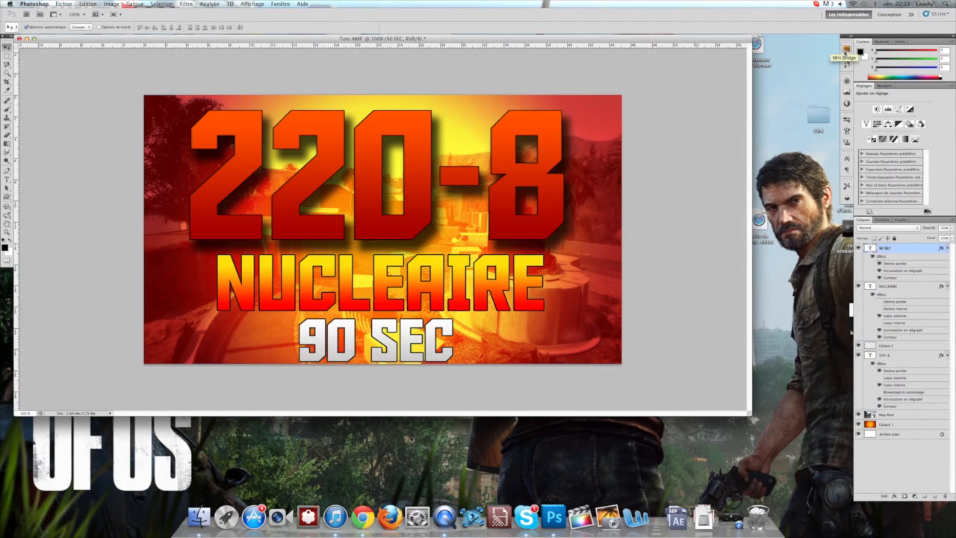
Step: Place the Nuke-logo.png file from the desktop into the composition and enlarge it to about 122%
{"action": "left_click", "coordinate": [761, 362]}
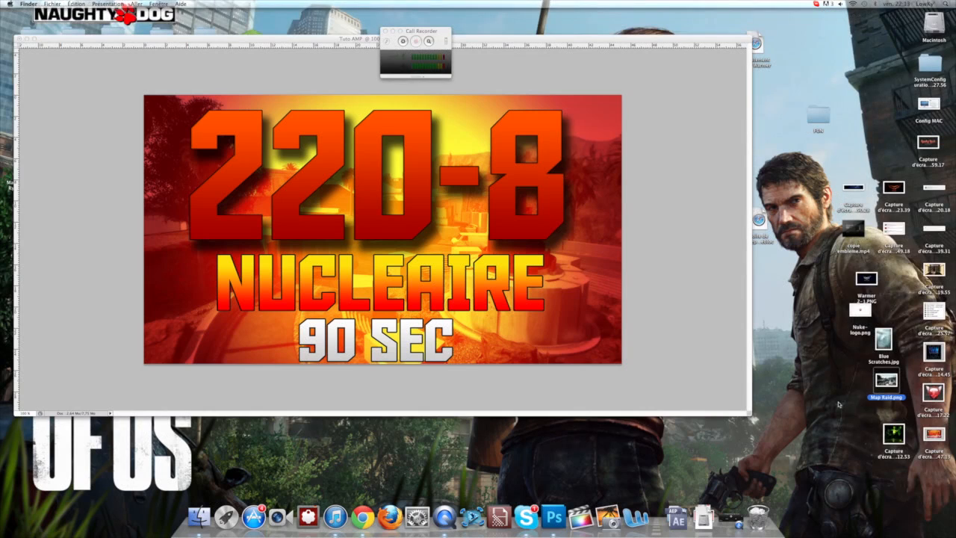
{"action": "left_click_drag", "start_coordinate": [859, 321], "coordinate": [475, 228]}
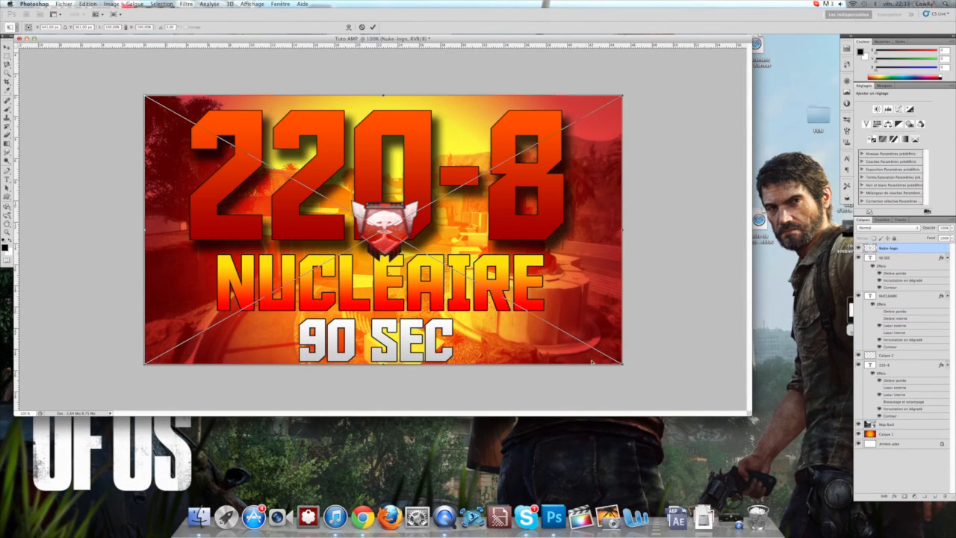
{"action": "left_click_drag", "start_coordinate": [620, 363], "coordinate": [676, 395]}
{"action": "key", "text": "Return"}
Step: Tilt the Nuke-logo counter-clockwise, scale it down slightly and position it just left of the 90 SEC text
{"action": "key", "text": "super+t"}
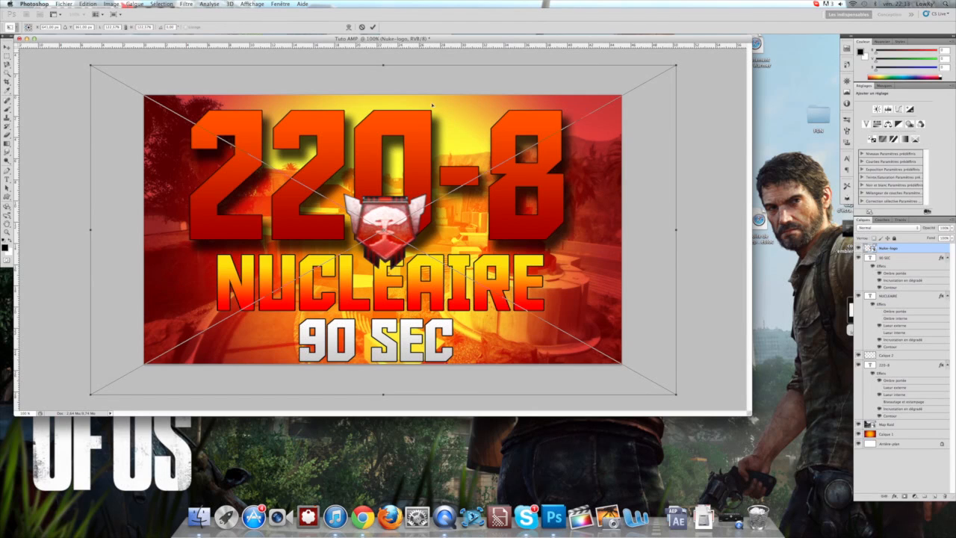
{"action": "left_click_drag", "start_coordinate": [469, 61], "coordinate": [422, 45]}
{"action": "left_click_drag", "start_coordinate": [319, 245], "coordinate": [228, 311]}
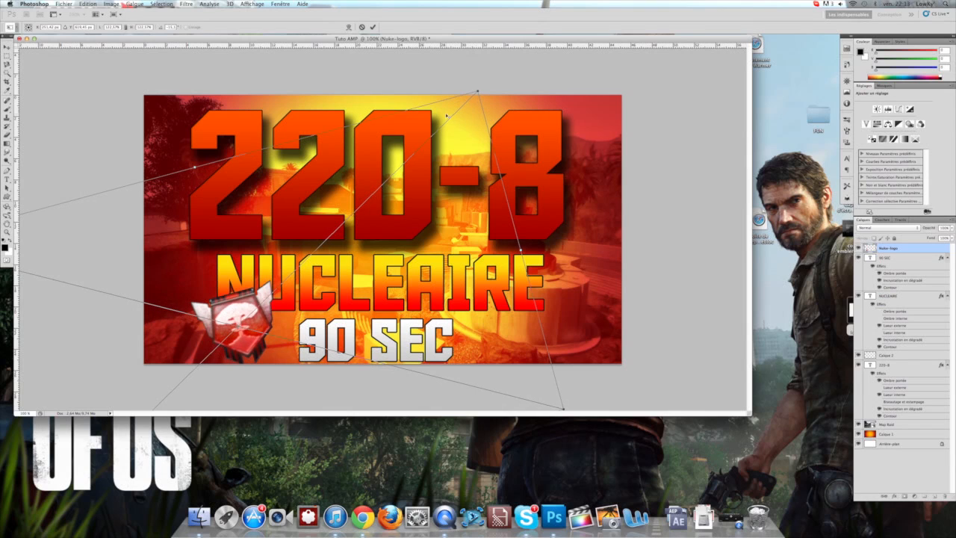
{"action": "left_click_drag", "start_coordinate": [478, 90], "coordinate": [423, 147]}
{"action": "left_click_drag", "start_coordinate": [313, 328], "coordinate": [336, 337]}
{"action": "key", "text": "Return"}
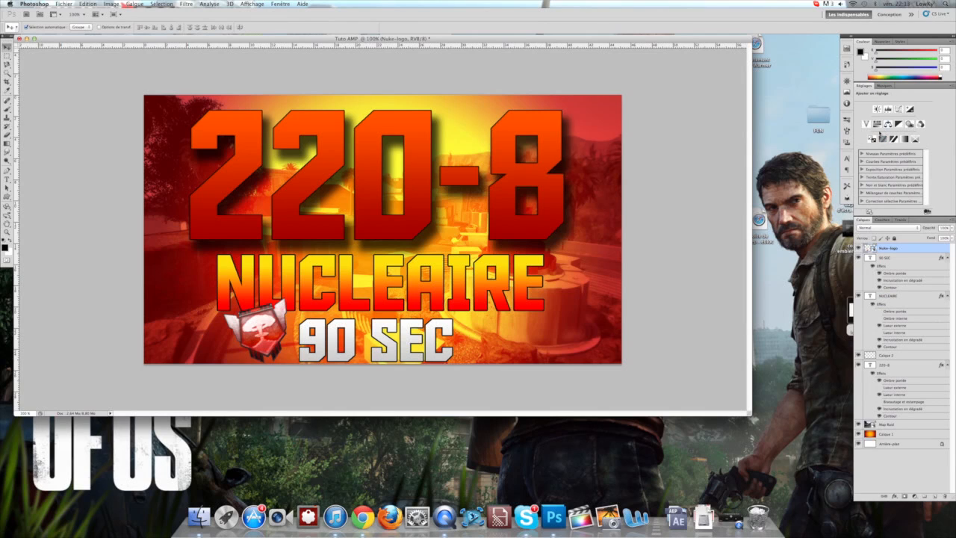
Step: Add a Hue/Saturation adjustment clipped to the Nuke-logo layer, raising the saturation and slightly lowering the lightness
{"action": "left_click", "coordinate": [879, 123]}
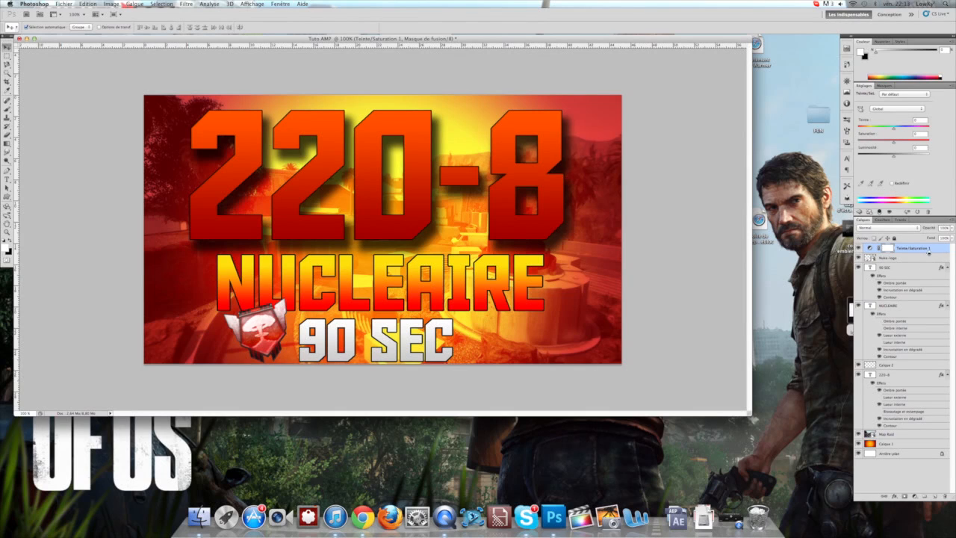
{"action": "left_click", "coordinate": [929, 253], "text": "alt"}
{"action": "mouse_move", "coordinate": [894, 141]}
{"action": "left_mouse_down"}
{"action": "mouse_move", "coordinate": [902, 143]}
{"action": "mouse_move", "coordinate": [886, 153]}
{"action": "mouse_move", "coordinate": [902, 153]}
{"action": "mouse_move", "coordinate": [892, 155]}
{"action": "left_mouse_up"}
Step: Give the Nuke-logo layer a white (ffffff) outer glow at 100% opacity, sized as a narrow halo around the emblem
{"action": "double_click", "coordinate": [939, 257]}
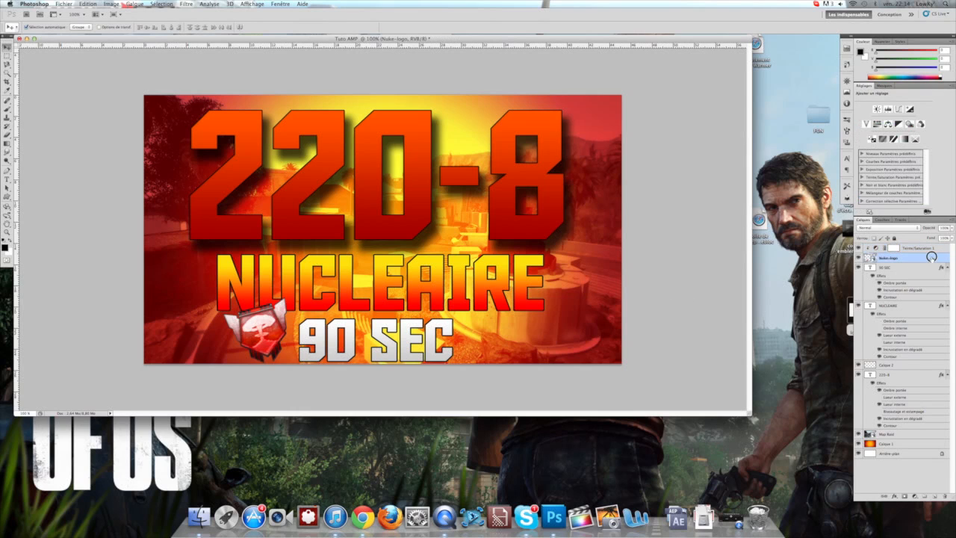
{"action": "left_click", "coordinate": [606, 120]}
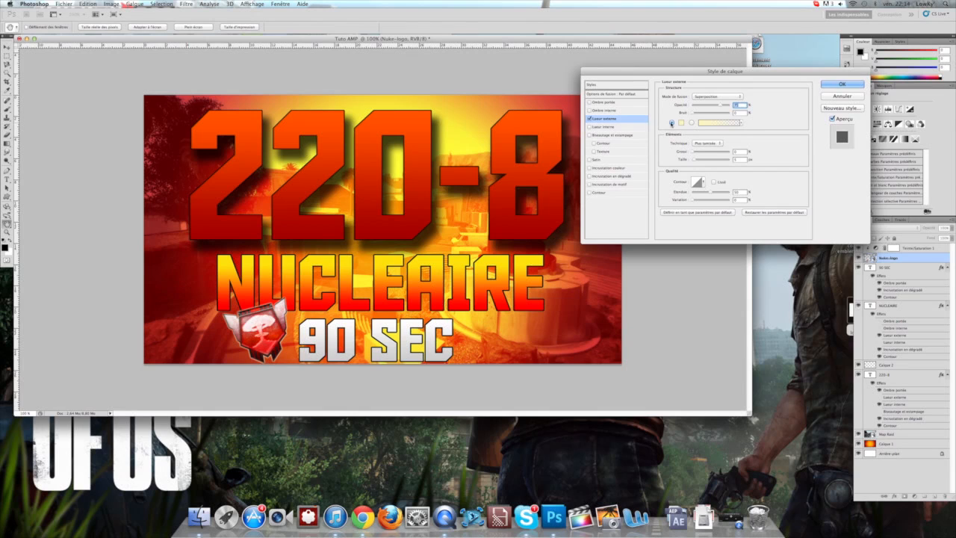
{"action": "left_click", "coordinate": [681, 122]}
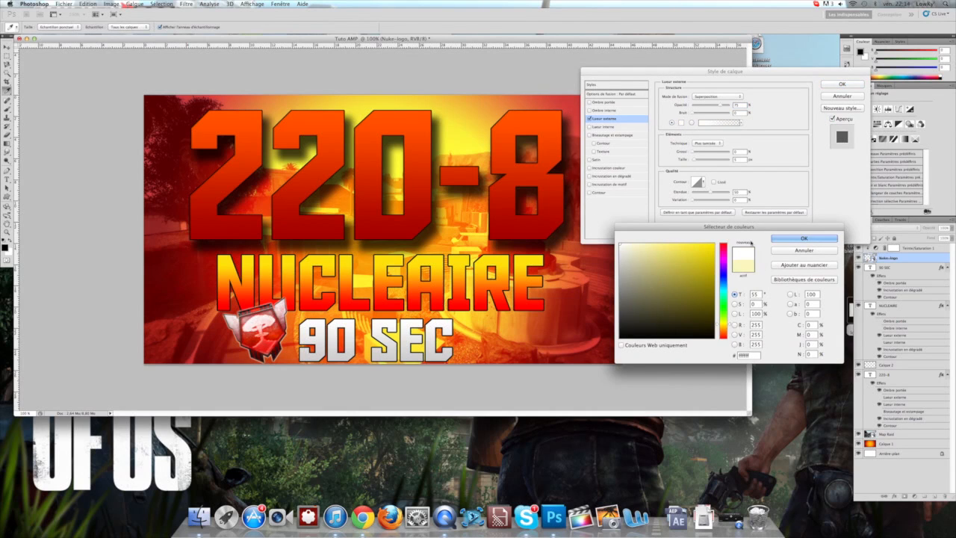
{"action": "left_click", "coordinate": [788, 239]}
{"action": "left_click_drag", "start_coordinate": [694, 161], "coordinate": [704, 160]}
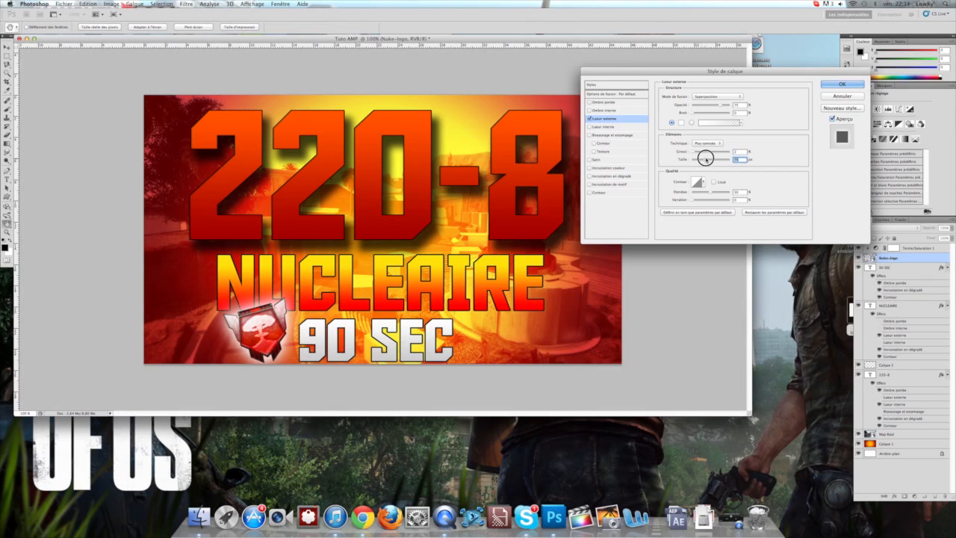
{"action": "left_click_drag", "start_coordinate": [723, 106], "coordinate": [736, 106]}
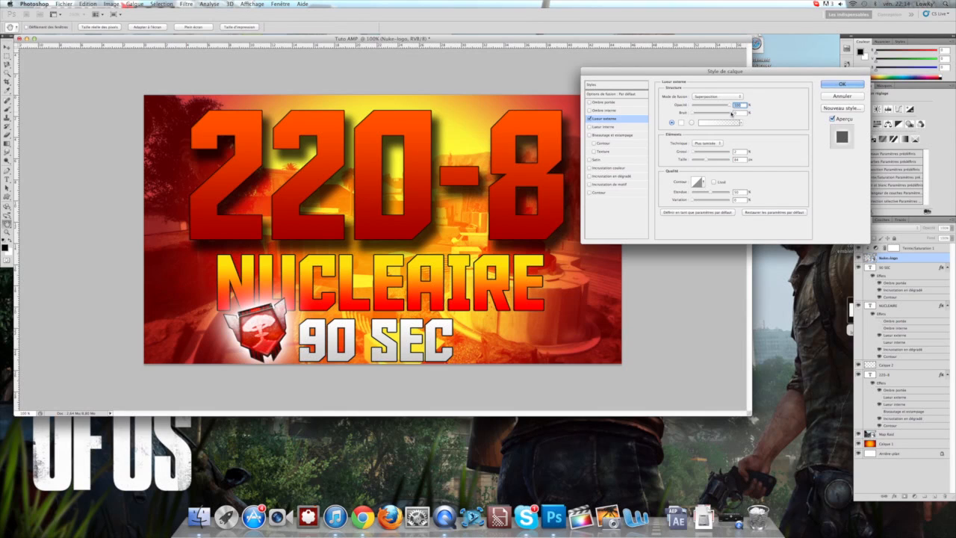
{"action": "left_click_drag", "start_coordinate": [705, 159], "coordinate": [696, 158]}
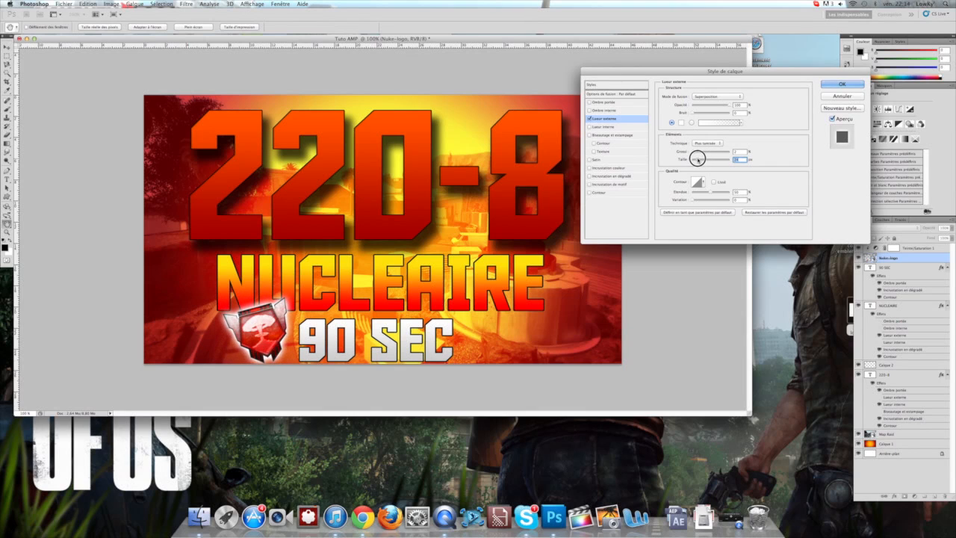
{"action": "left_click", "coordinate": [828, 83]}
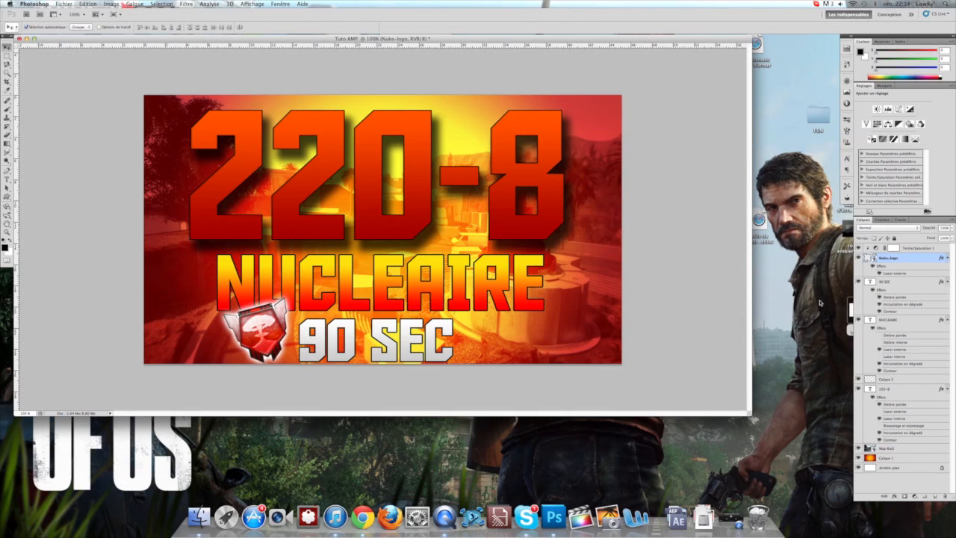
Step: Duplicate the Nuke-logo layer and its Hue/Saturation adjustment layer
{"action": "right_click", "coordinate": [915, 262]}
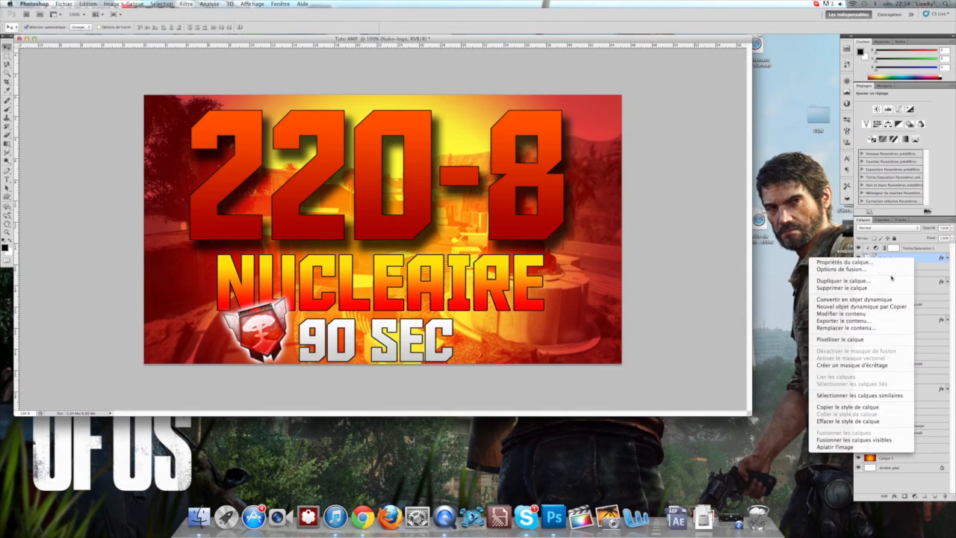
{"action": "left_click", "coordinate": [888, 276]}
{"action": "key", "text": "Return"}
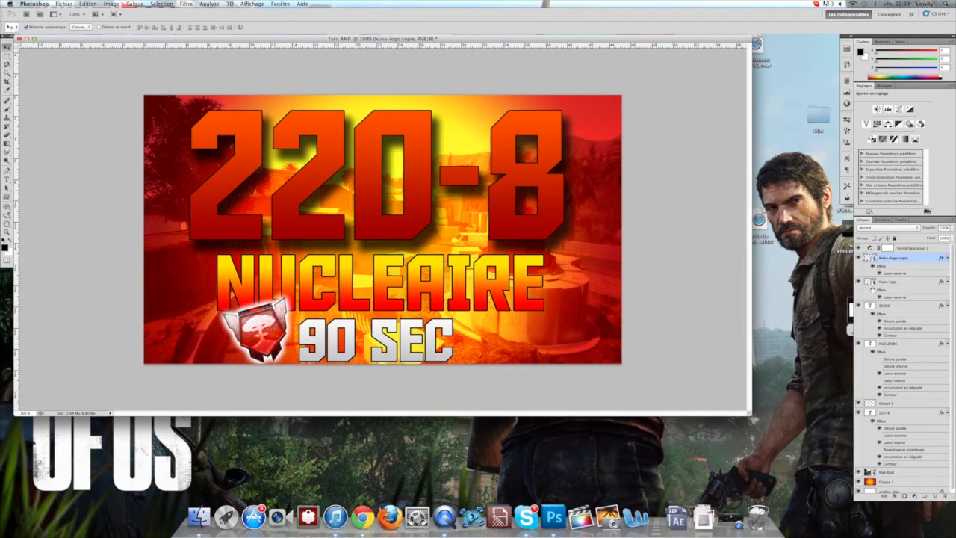
{"action": "left_click", "coordinate": [920, 249]}
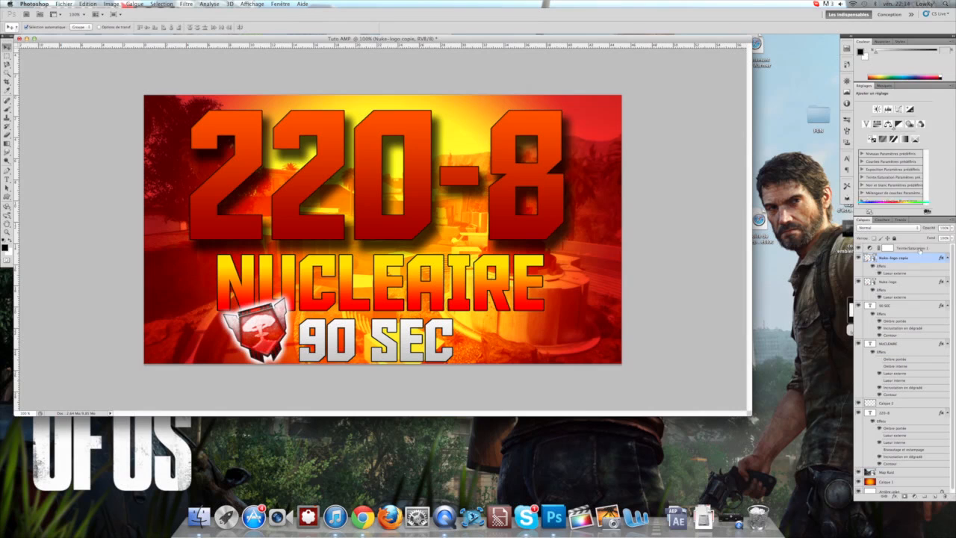
{"action": "right_click", "coordinate": [920, 249]}
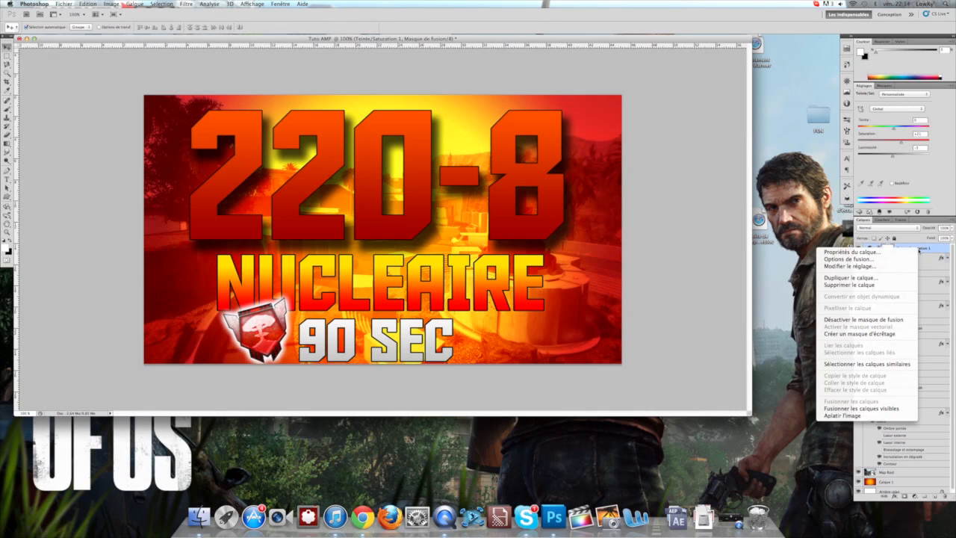
{"action": "left_click", "coordinate": [885, 278]}
{"action": "key", "text": "Return"}
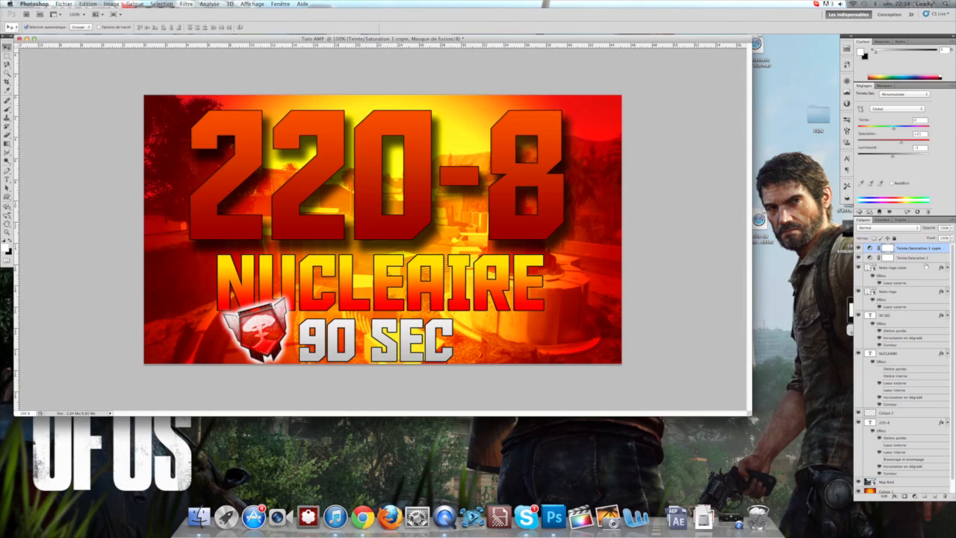
Step: Move the copied Hue/Saturation layer directly above the original Nuke-logo and clip each adjustment to the logo beneath it
{"action": "left_click_drag", "start_coordinate": [925, 249], "coordinate": [904, 285]}
{"action": "left_click", "coordinate": [907, 253], "text": "alt"}
{"action": "left_click", "coordinate": [907, 251]}
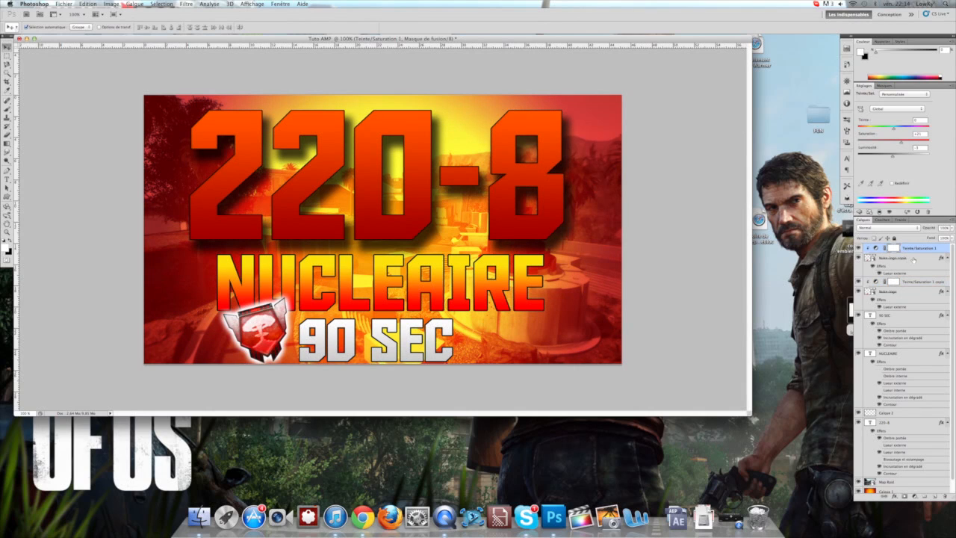
Step: Flip the copied Nuke-logo horizontally and place it to the right of the 90 SEC text, mirroring the original
{"action": "left_click", "coordinate": [914, 259]}
{"action": "key", "text": "super+t"}
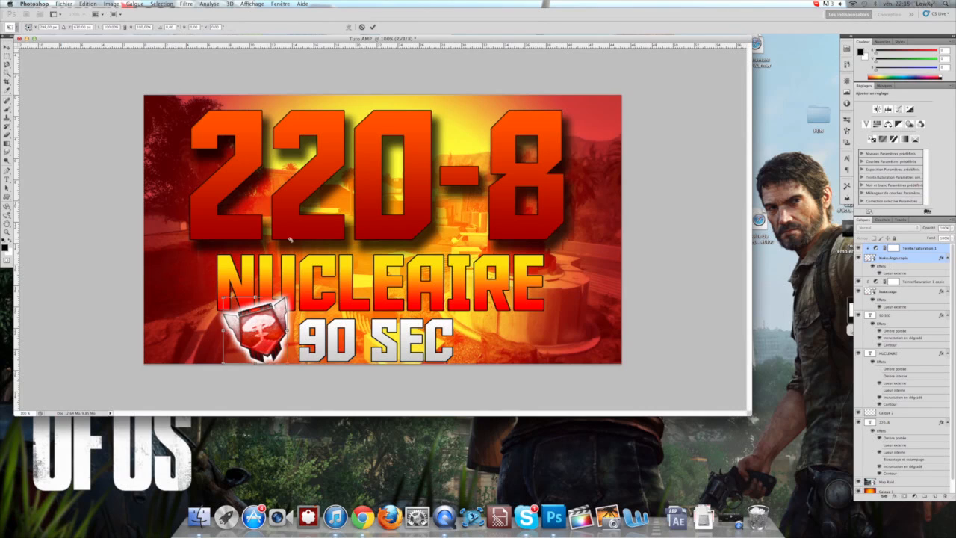
{"action": "left_click", "coordinate": [88, 4]}
{"action": "mouse_move", "coordinate": [112, 169]}
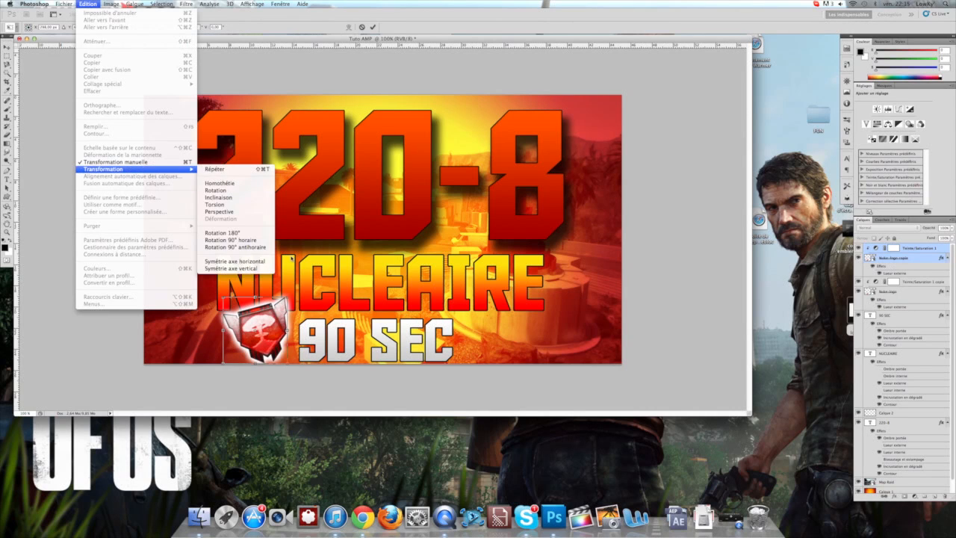
{"action": "left_click", "coordinate": [263, 261]}
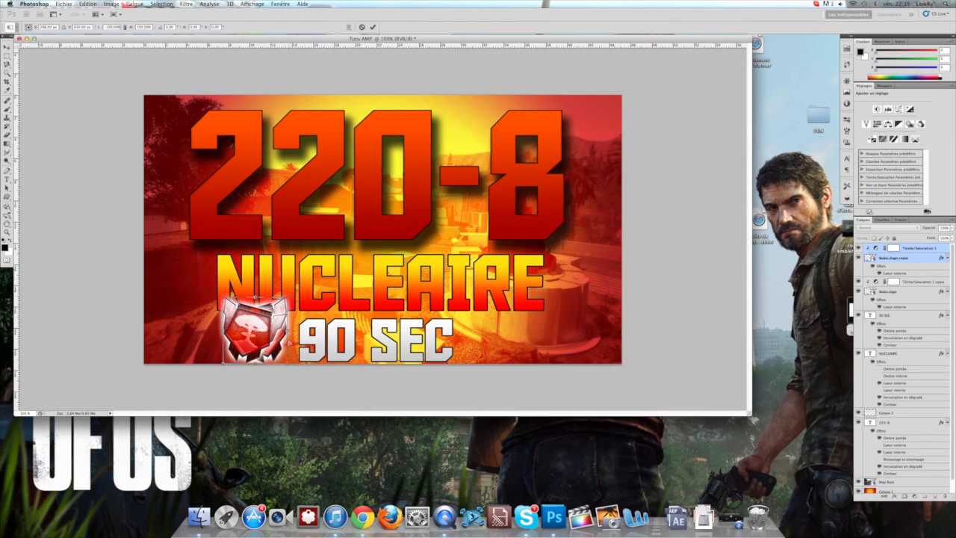
{"action": "left_click_drag", "start_coordinate": [266, 331], "coordinate": [505, 328]}
{"action": "key", "text": "Return"}
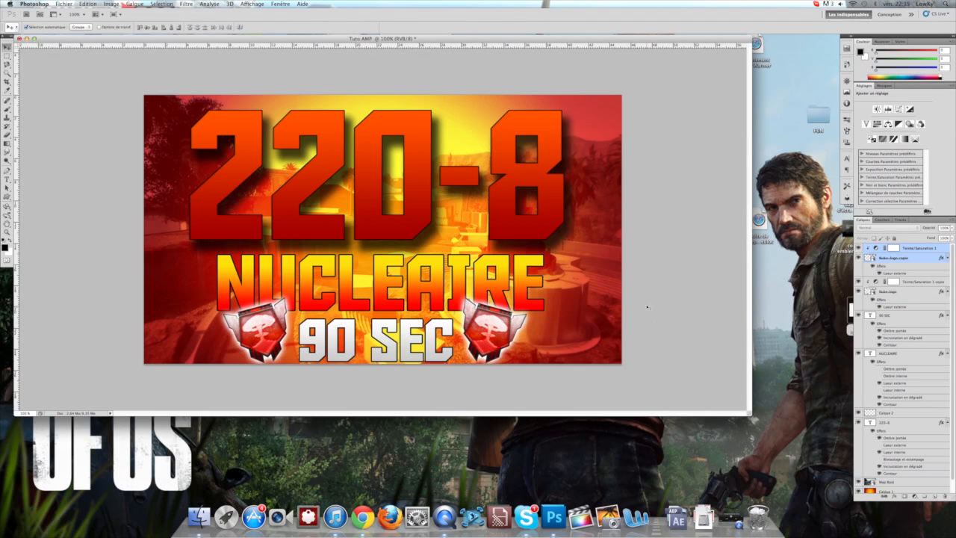
Step: Widen the NUCLEAIRE text evenly on both sides to nearly match the width of the 220-8 text
{"action": "left_click", "coordinate": [906, 355]}
{"action": "key", "text": "ctrl+t"}
{"action": "left_click_drag", "start_coordinate": [546, 282], "coordinate": [568, 285]}
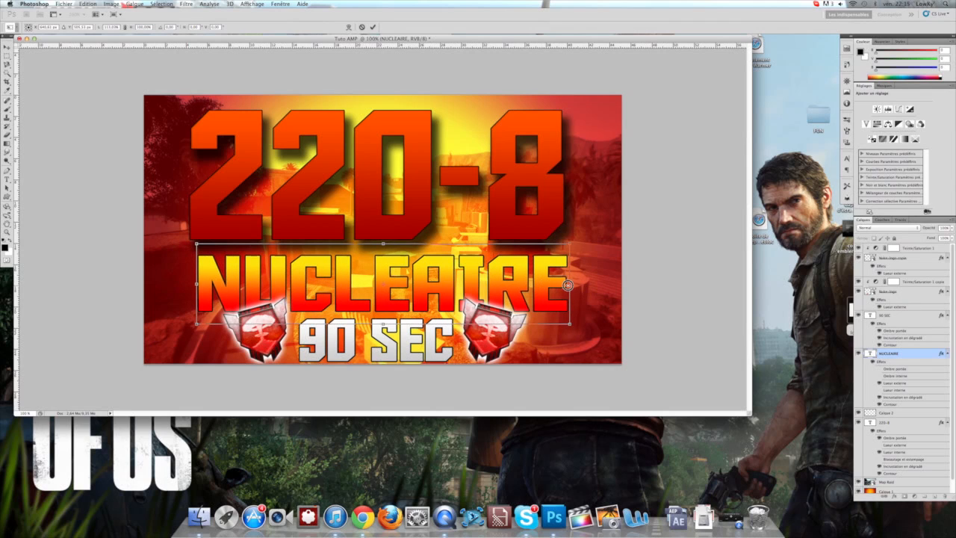
{"action": "key", "text": "Return"}
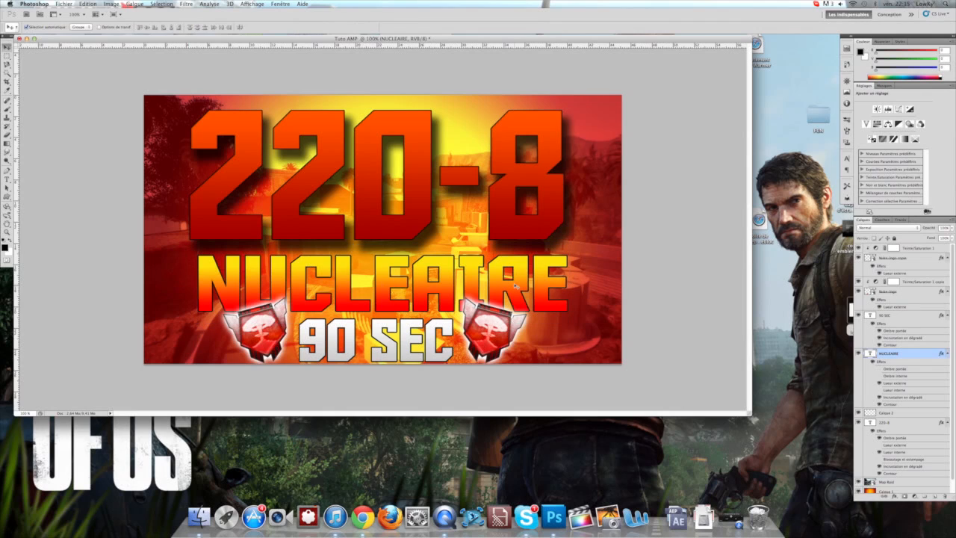
Step: Scale the 220-8 text up to about 103% around its centre
{"action": "left_click", "coordinate": [892, 423]}
{"action": "key", "text": "ctrl+t"}
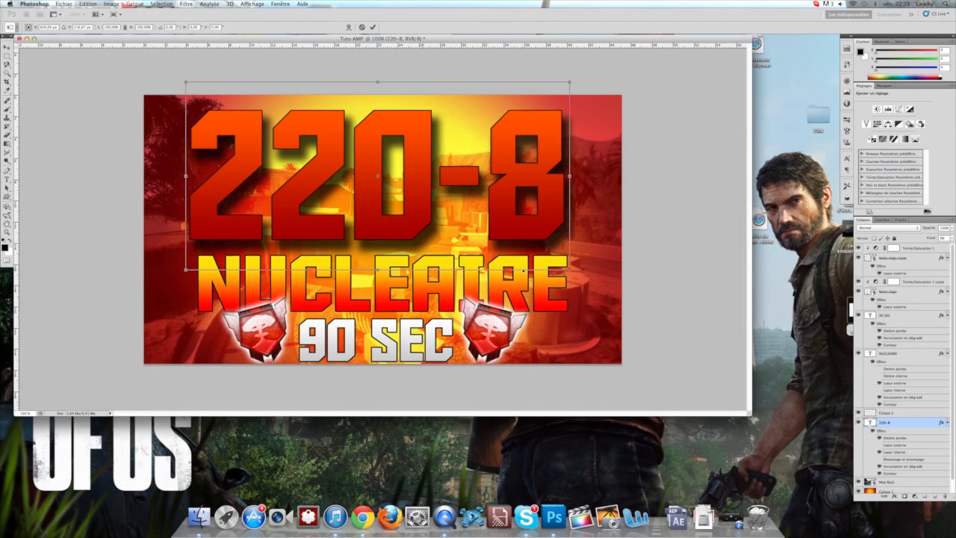
{"action": "left_click_drag", "start_coordinate": [570, 270], "coordinate": [575, 273]}
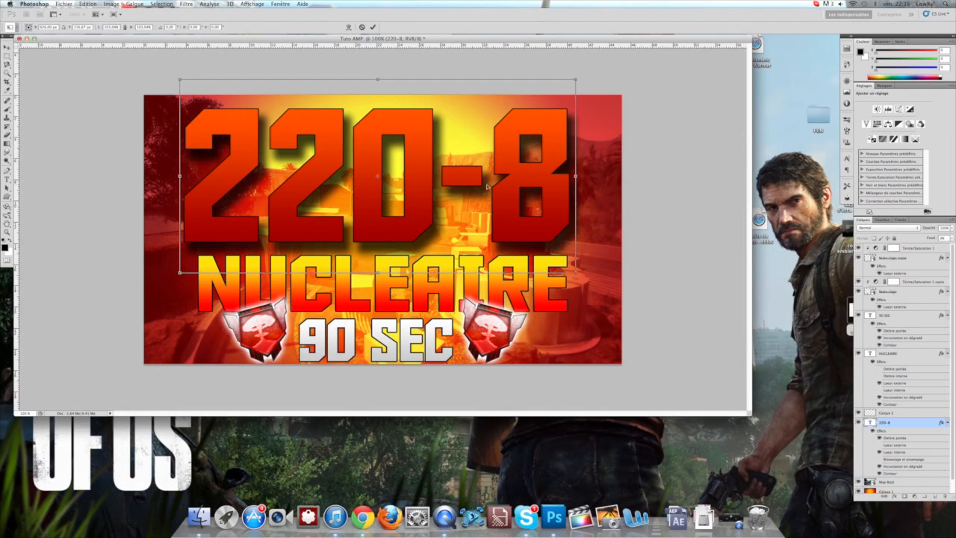
{"action": "key", "text": "Return"}
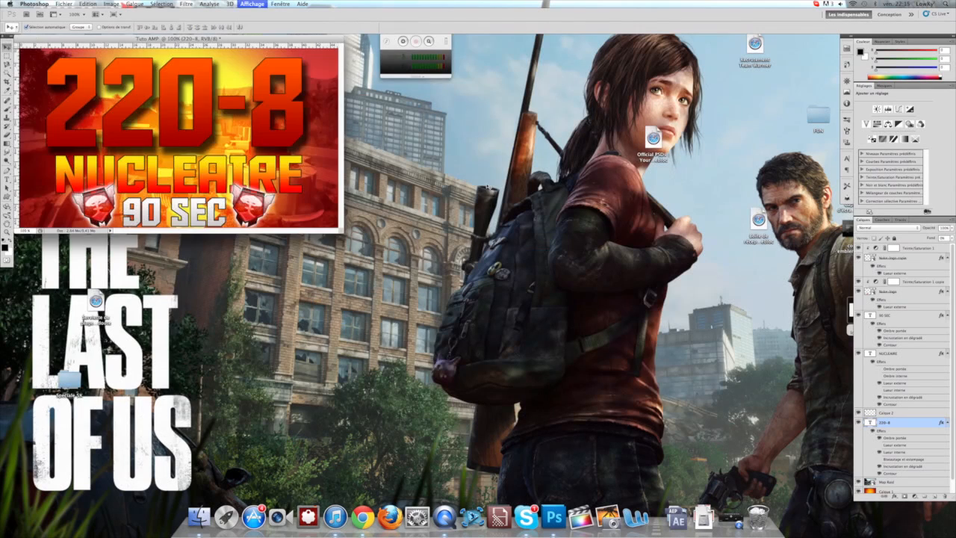
Step: Draw a black rectangle behind the NUCLEAIRE text, spanning past both sides of the canvas, just above the 220-8 layer
{"action": "key", "text": "super+minus"}
{"action": "key", "text": "super+minus"}
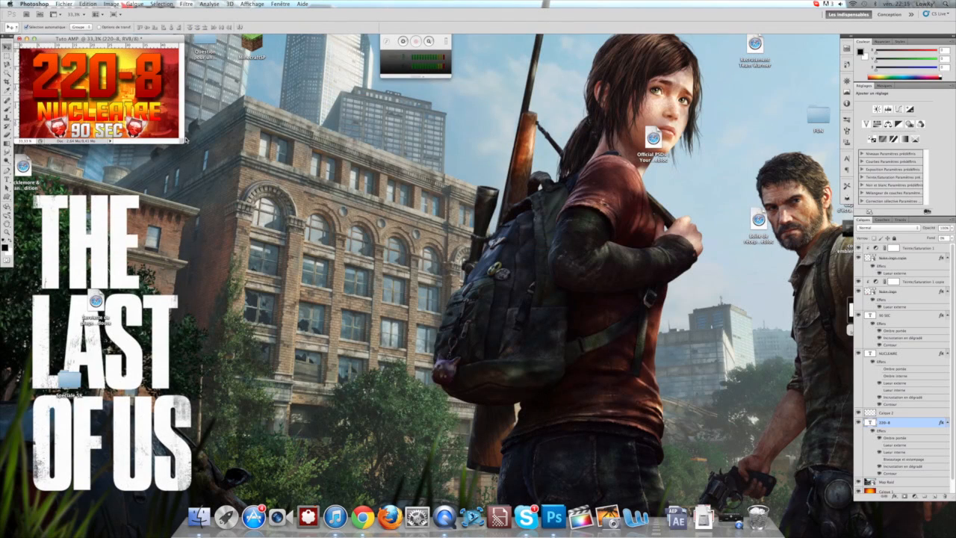
{"action": "left_click_drag", "start_coordinate": [186, 140], "coordinate": [649, 342]}
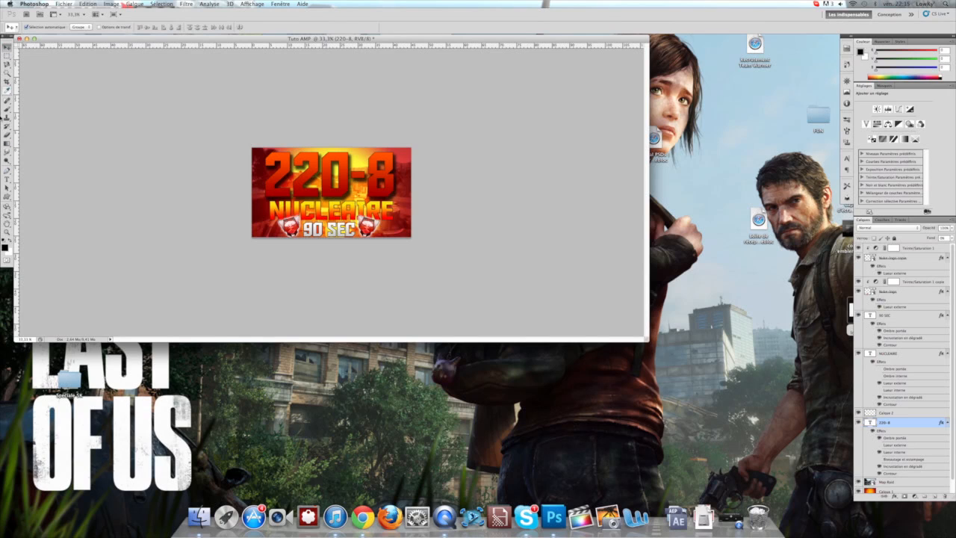
{"action": "left_click_drag", "start_coordinate": [7, 196], "coordinate": [43, 196]}
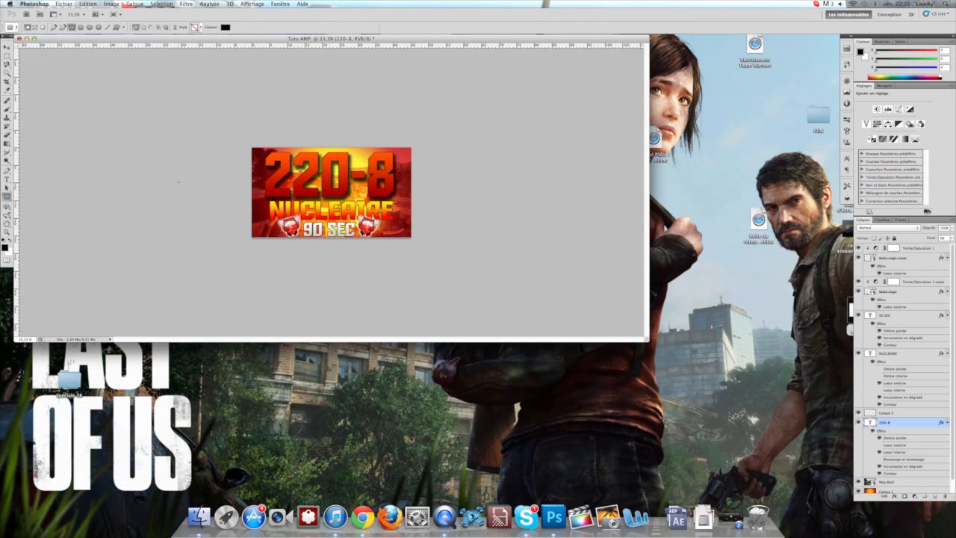
{"action": "key", "text": "super+plus"}
{"action": "key", "text": "super+plus"}
{"action": "key", "text": "super+plus"}
{"action": "key", "text": "super+plus"}
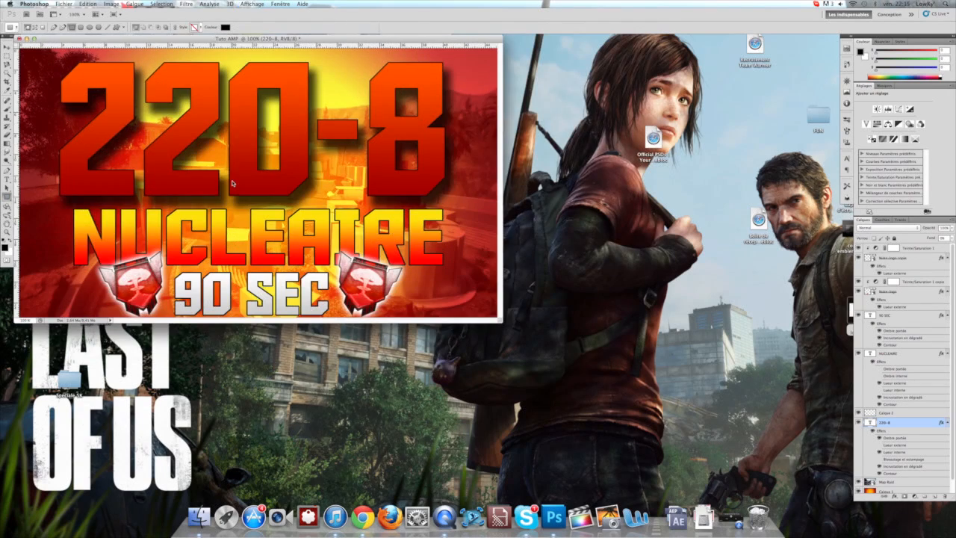
{"action": "key", "text": "super+minus"}
{"action": "left_click_drag", "start_coordinate": [504, 325], "coordinate": [750, 392]}
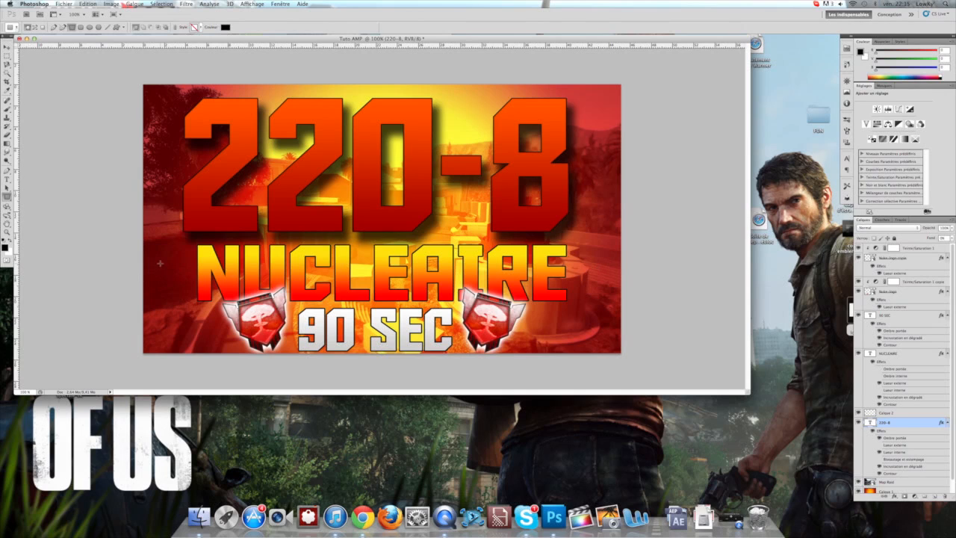
{"action": "left_click_drag", "start_coordinate": [124, 251], "coordinate": [716, 296]}
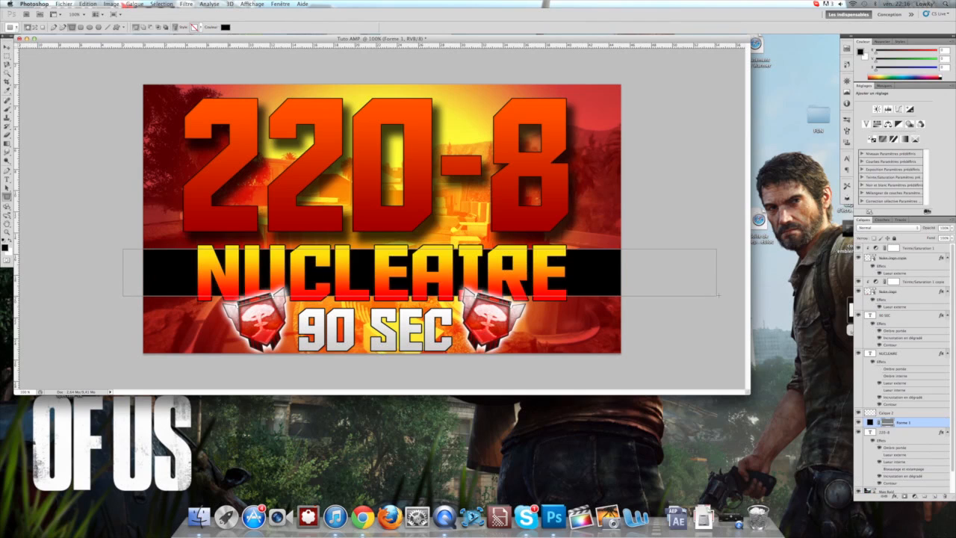
Step: Convert the Forme 1 rectangle layer into a smart object
{"action": "right_click", "coordinate": [924, 440]}
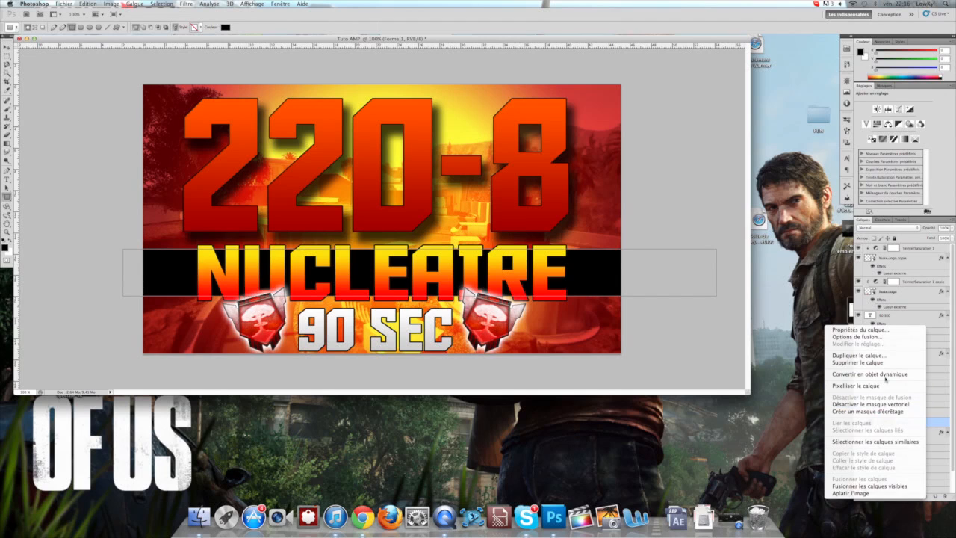
{"action": "left_click", "coordinate": [917, 407]}
{"action": "left_click", "coordinate": [920, 424]}
{"action": "scroll", "coordinate": [904, 373], "scroll_direction": "down", "scroll_amount": 2}
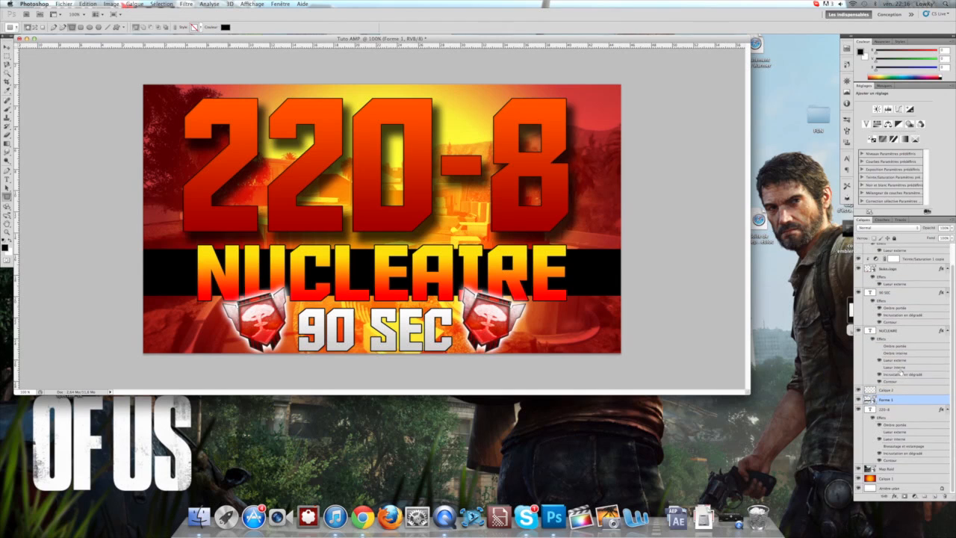
Step: Add a colour overlay to the Forme 1 rectangle and try white for it, then cancel the colour choice
{"action": "key", "text": "super+minus"}
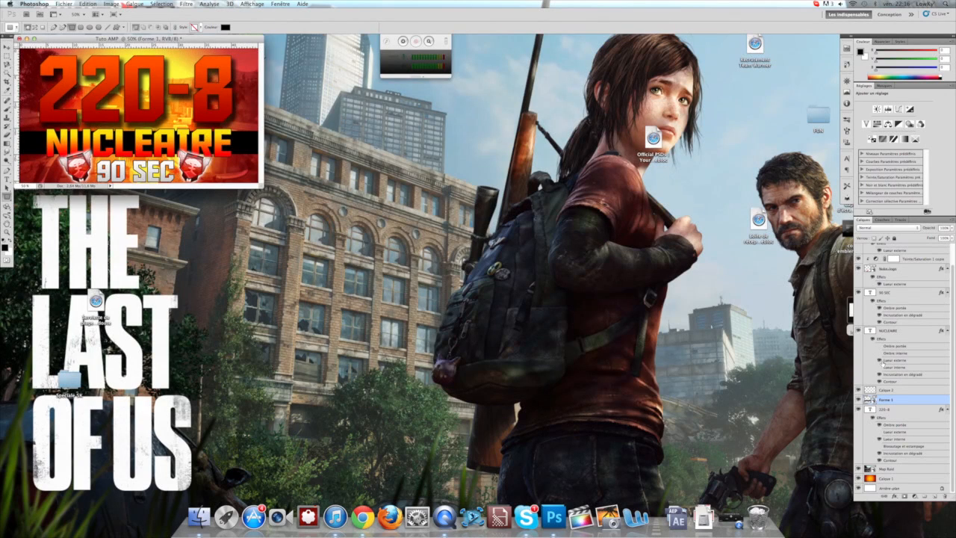
{"action": "left_click_drag", "start_coordinate": [261, 186], "coordinate": [620, 320]}
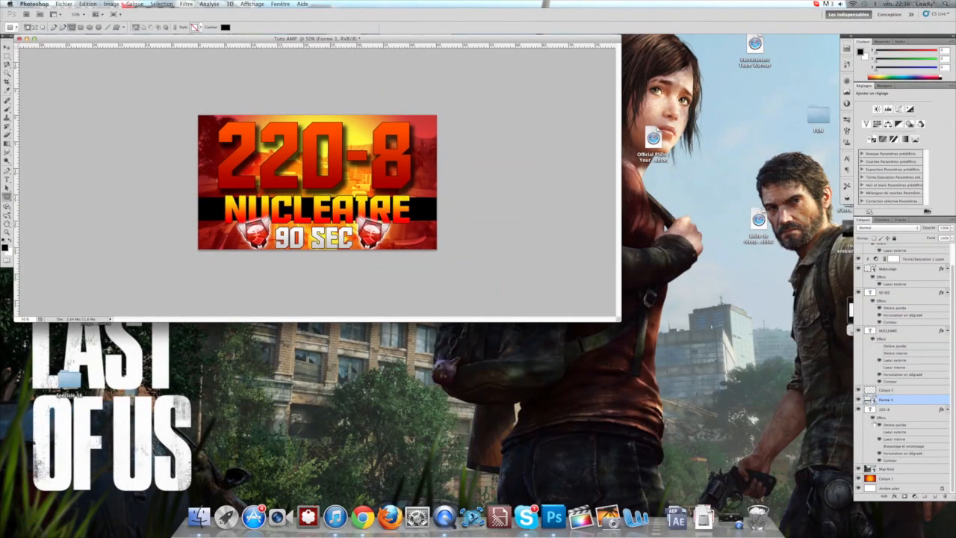
{"action": "double_click", "coordinate": [922, 401]}
{"action": "left_click", "coordinate": [606, 168]}
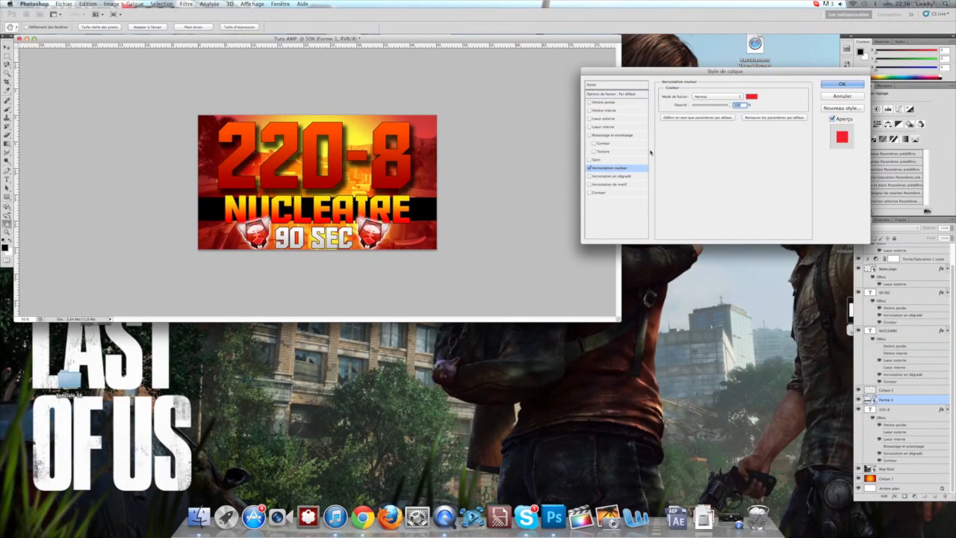
{"action": "left_click", "coordinate": [751, 95]}
{"action": "left_click", "coordinate": [621, 244]}
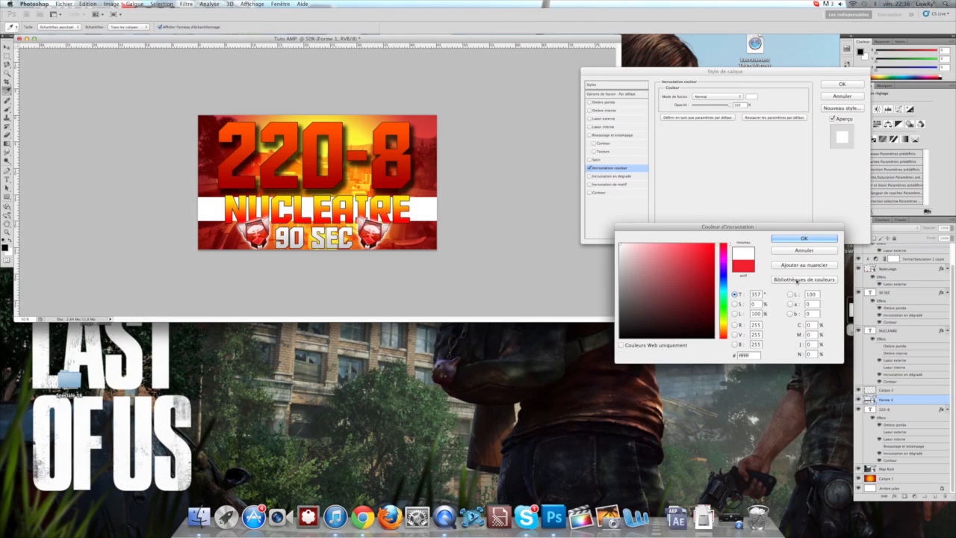
{"action": "left_click", "coordinate": [804, 250]}
Step: Try a preset layer style with inner glow and bevel on the rectangle, and turn off its bevel
{"action": "left_click", "coordinate": [621, 85]}
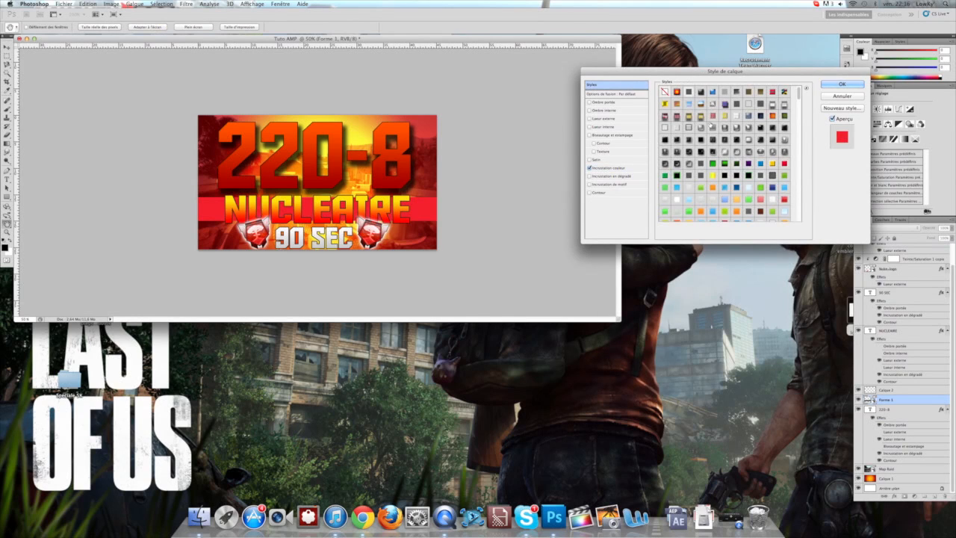
{"action": "left_click_drag", "start_coordinate": [796, 92], "coordinate": [796, 122]}
{"action": "left_click", "coordinate": [712, 151]}
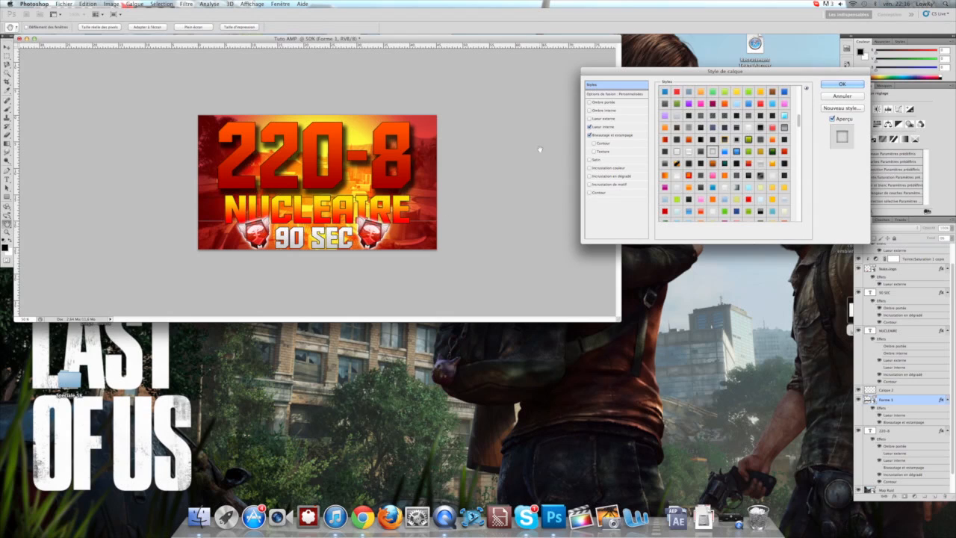
{"action": "left_click", "coordinate": [590, 135]}
Step: Set the rectangle's inner glow to white with a size of 114 px
{"action": "left_click", "coordinate": [647, 126]}
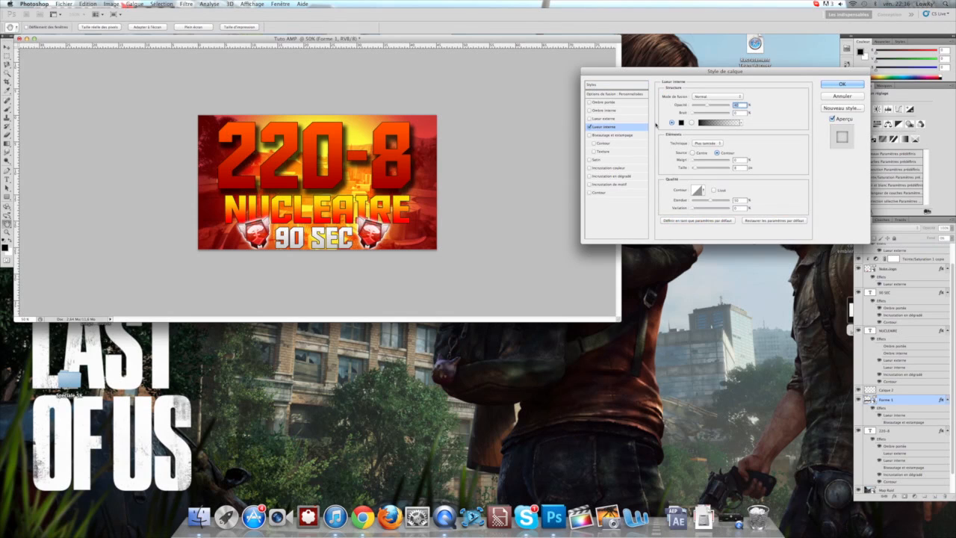
{"action": "left_click_drag", "start_coordinate": [692, 168], "coordinate": [709, 167]}
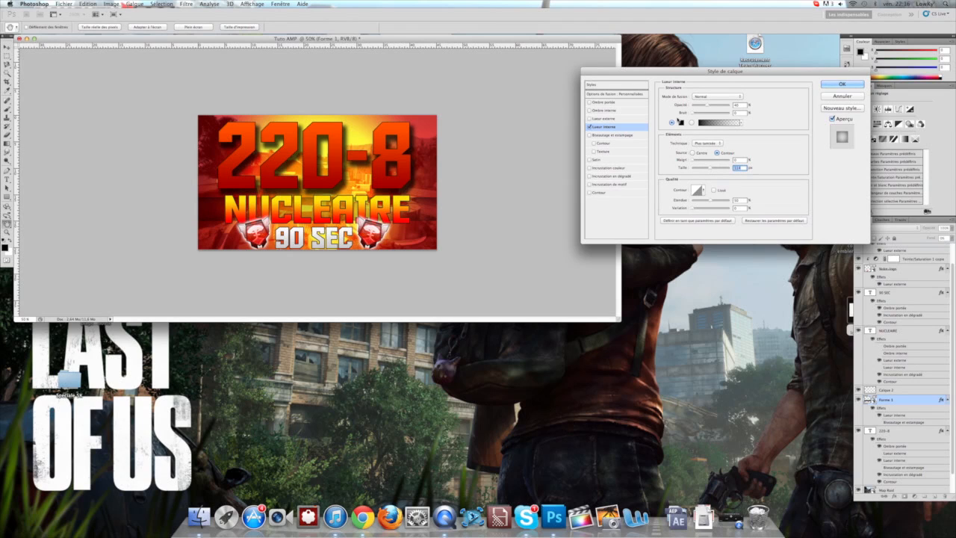
{"action": "left_click", "coordinate": [680, 122]}
{"action": "left_click_drag", "start_coordinate": [632, 254], "coordinate": [600, 230]}
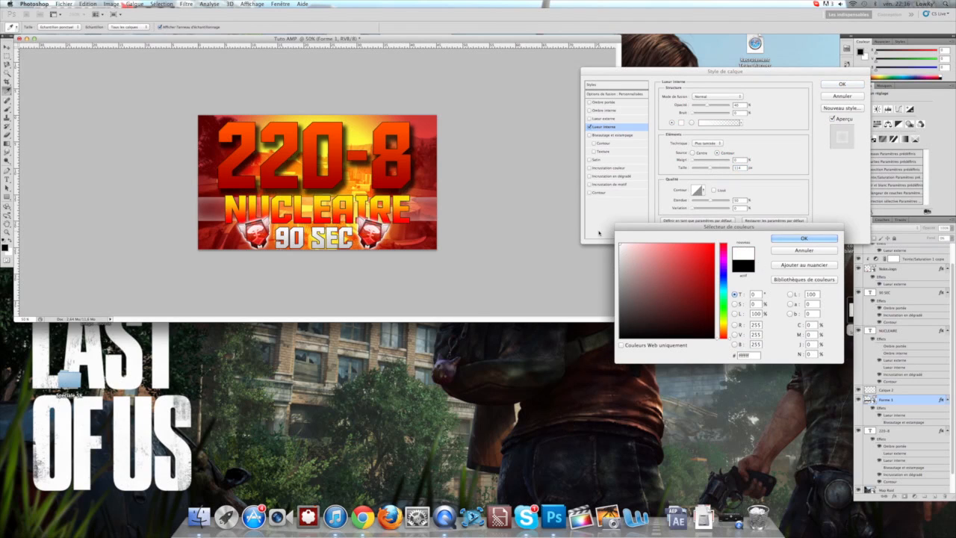
{"action": "key", "text": "Return"}
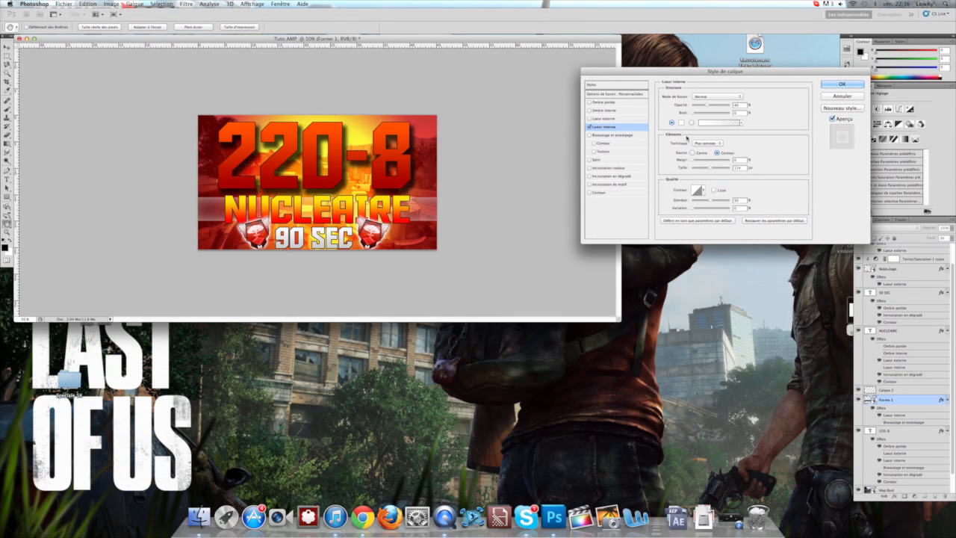
Step: Try the rectangle's inner glow at 100% opacity with a larger size, then fade it out and switch it off
{"action": "left_click_drag", "start_coordinate": [711, 107], "coordinate": [761, 100]}
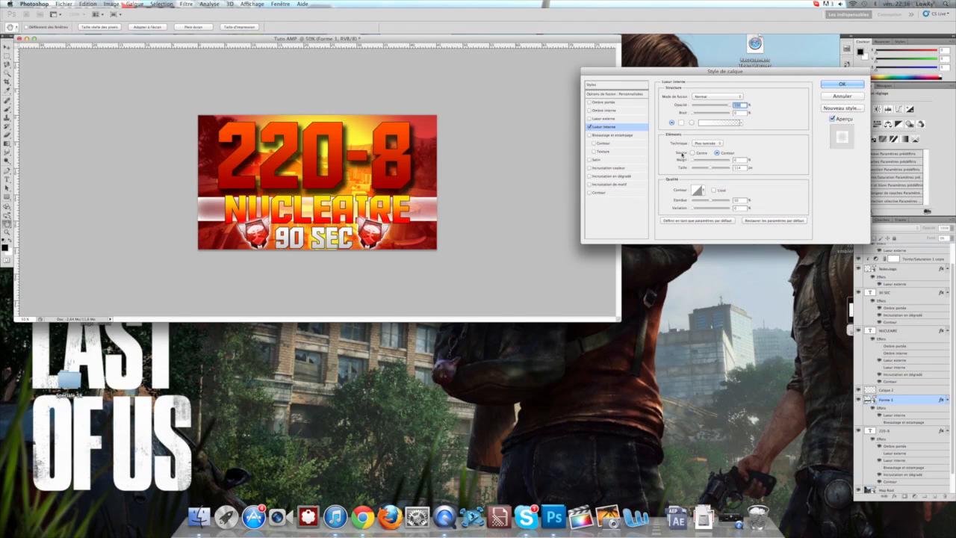
{"action": "mouse_move", "coordinate": [709, 170]}
{"action": "left_mouse_down"}
{"action": "mouse_move", "coordinate": [700, 167]}
{"action": "mouse_move", "coordinate": [723, 168]}
{"action": "left_mouse_up"}
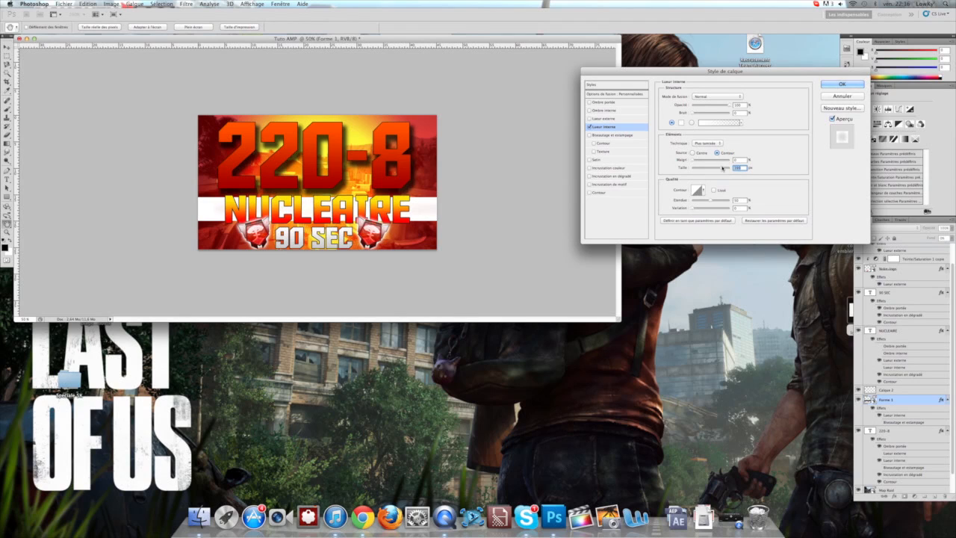
{"action": "left_click_drag", "start_coordinate": [725, 109], "coordinate": [697, 101]}
{"action": "left_click", "coordinate": [589, 127]}
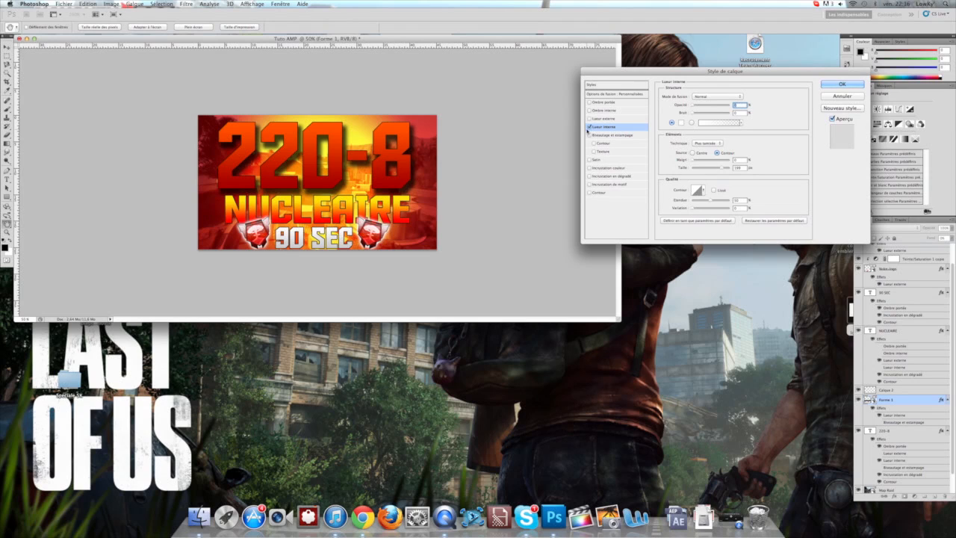
Step: Try a black colour overlay at 100% opacity on the rectangle
{"action": "left_click", "coordinate": [606, 169]}
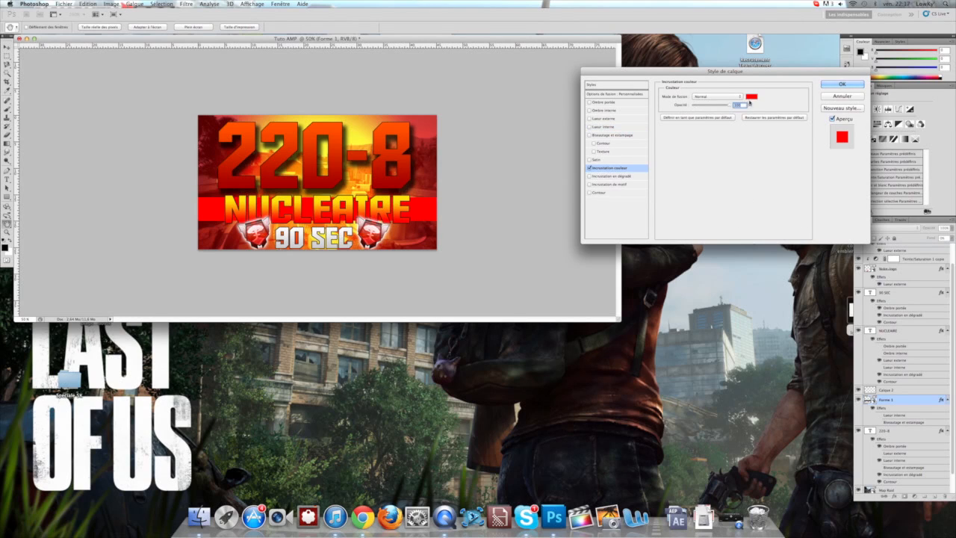
{"action": "left_click", "coordinate": [751, 96]}
{"action": "left_click", "coordinate": [792, 239]}
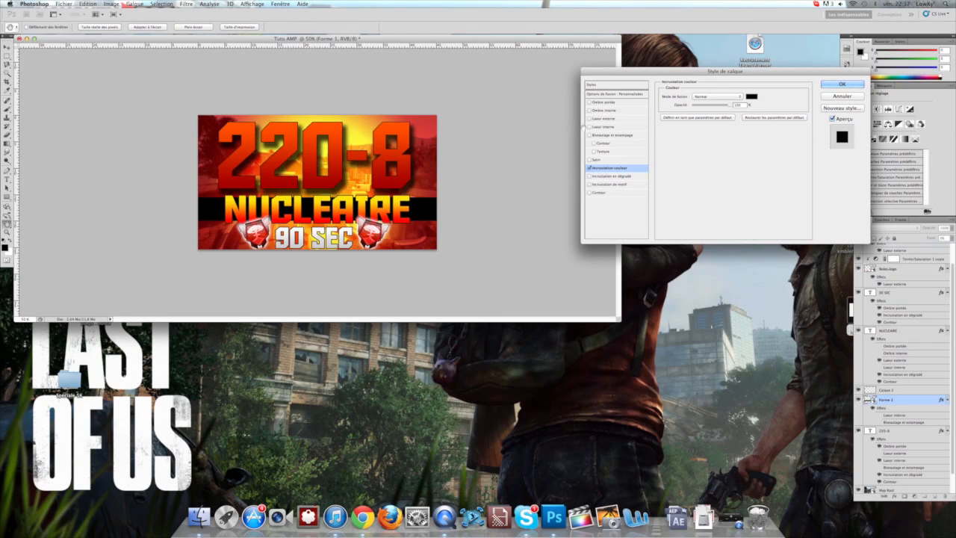
Step: Replace the rectangle's colour overlay with a gradient overlay using the Black 2 - 3D preset
{"action": "left_click", "coordinate": [589, 177]}
{"action": "left_click", "coordinate": [606, 176]}
{"action": "left_click", "coordinate": [714, 104]}
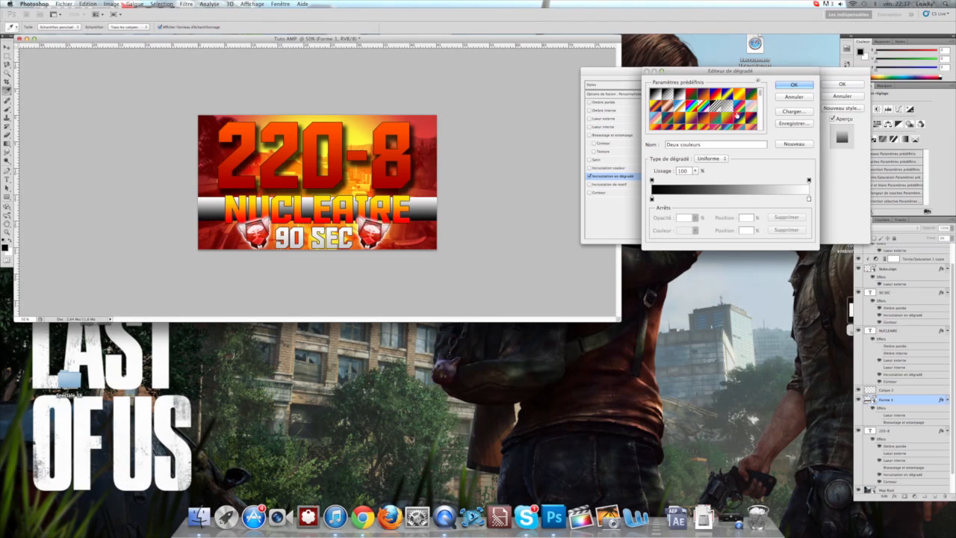
{"action": "left_click", "coordinate": [742, 96]}
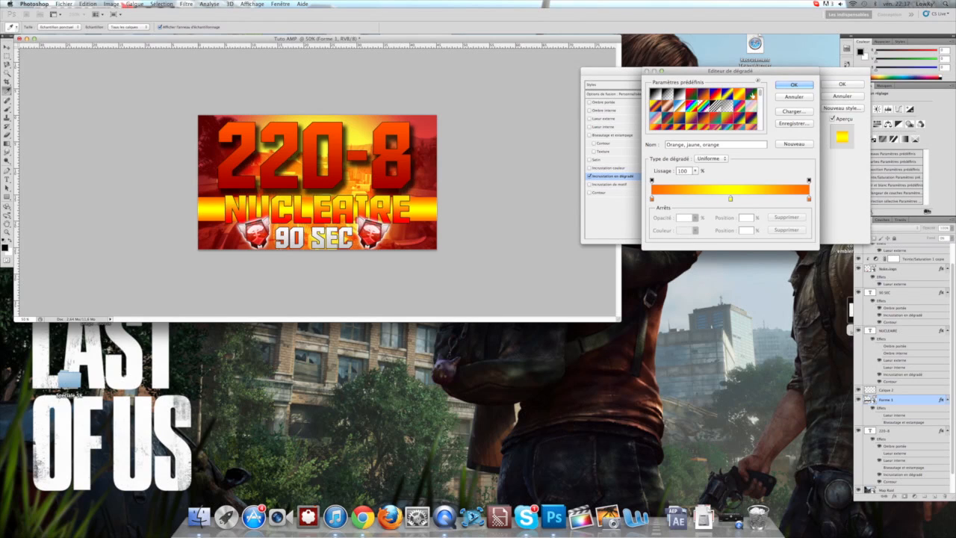
{"action": "scroll", "coordinate": [760, 96], "scroll_direction": "down", "scroll_amount": 2}
{"action": "left_click", "coordinate": [737, 104]}
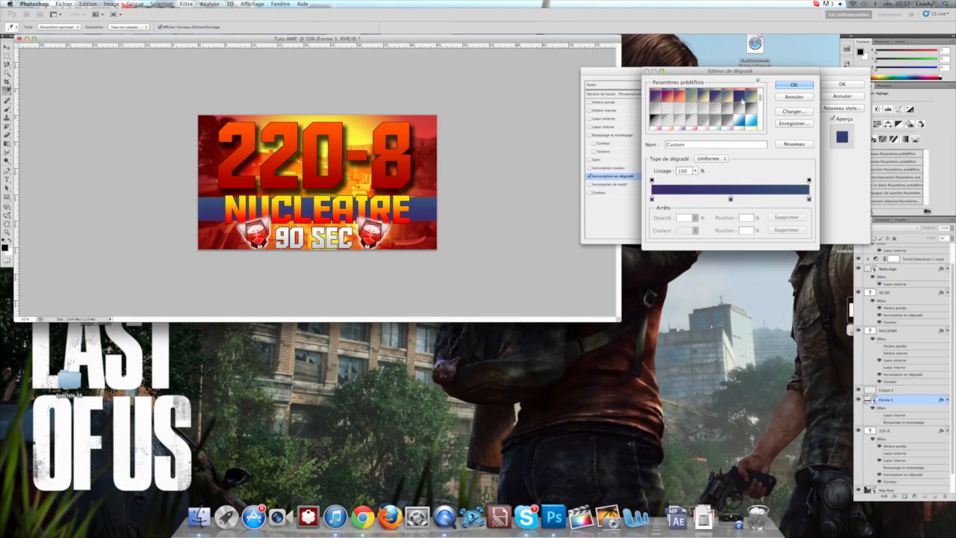
{"action": "left_click", "coordinate": [759, 100]}
{"action": "left_click_drag", "start_coordinate": [760, 102], "coordinate": [760, 103]}
{"action": "left_click", "coordinate": [734, 111]}
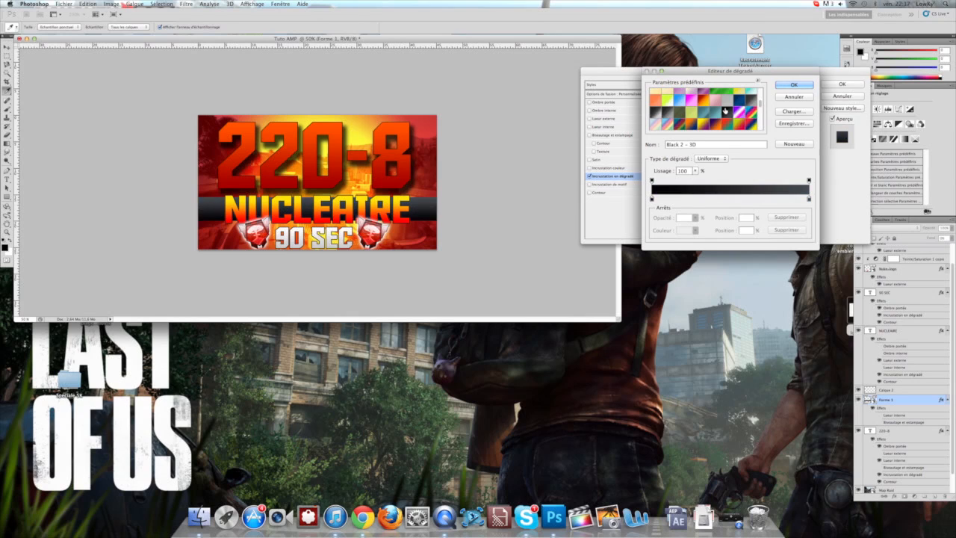
{"action": "left_click", "coordinate": [753, 101]}
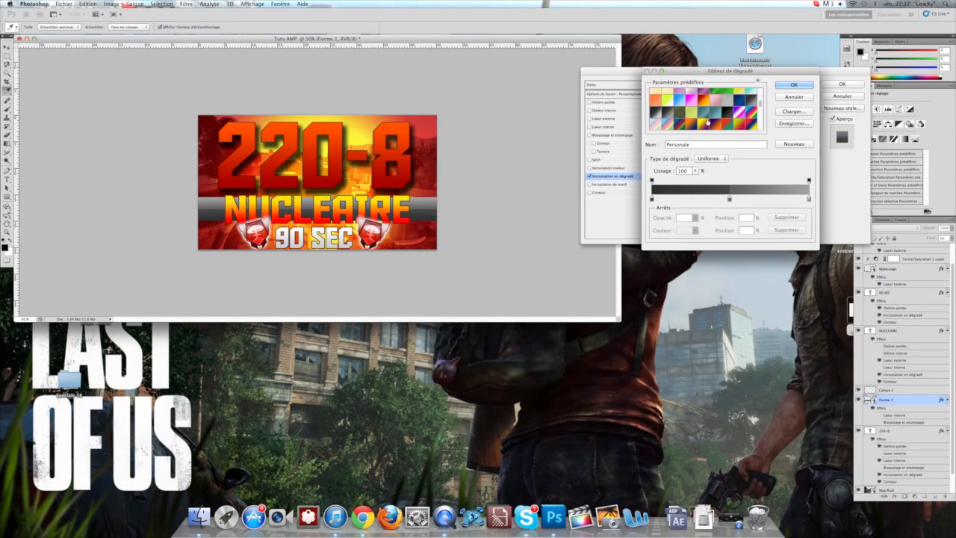
{"action": "left_click", "coordinate": [683, 115]}
{"action": "left_click", "coordinate": [656, 112]}
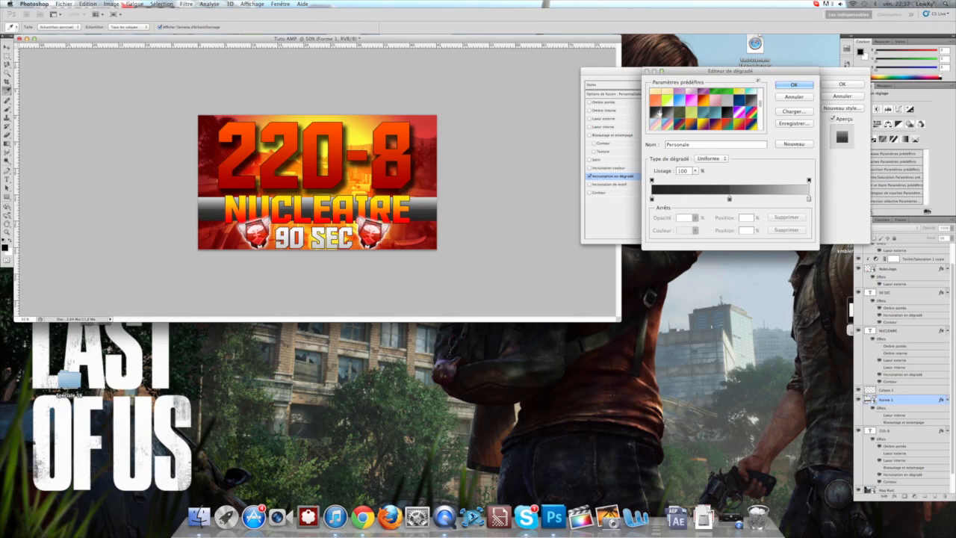
{"action": "left_click", "coordinate": [734, 112]}
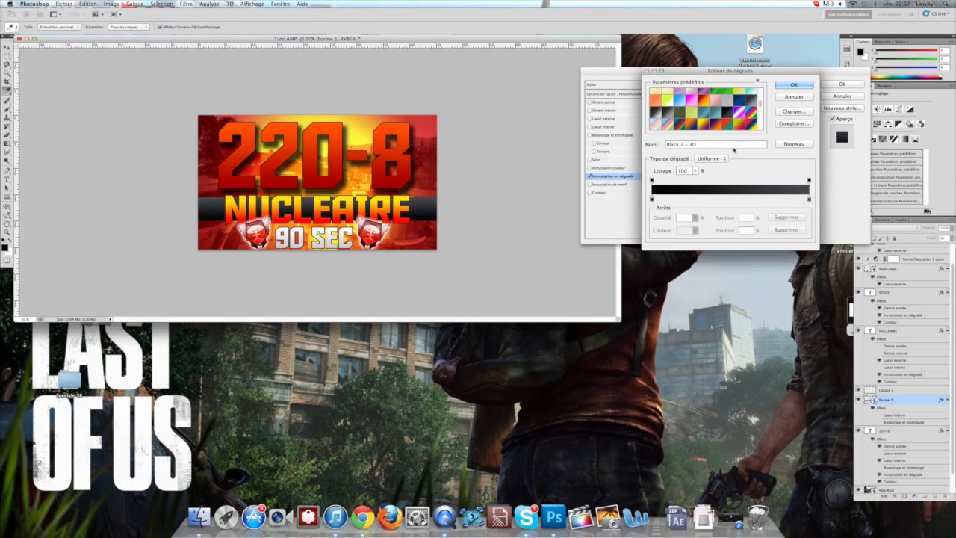
Step: Move the gradient's starting colour stop to just before the middle and apply the layer style to the rectangle
{"action": "left_click_drag", "start_coordinate": [652, 200], "coordinate": [718, 198]}
{"action": "left_click", "coordinate": [786, 83]}
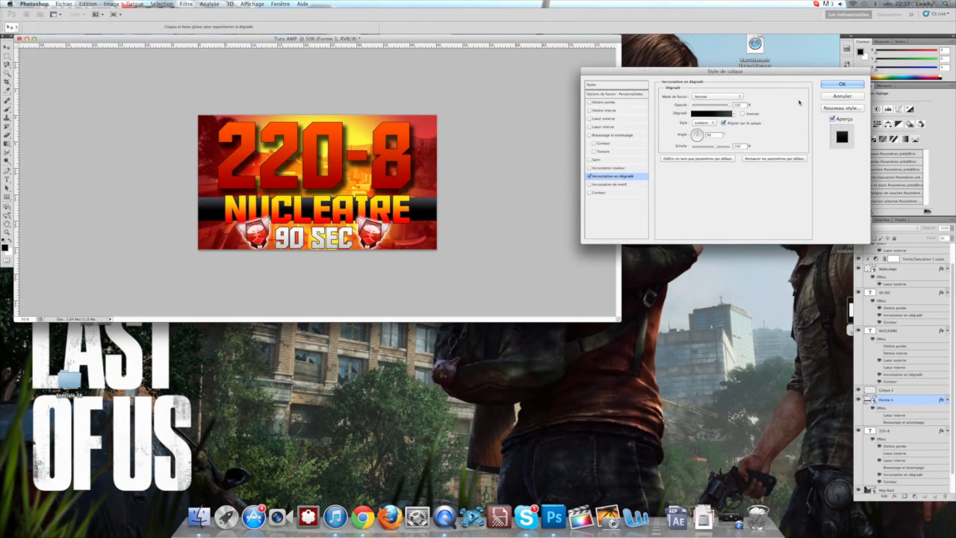
{"action": "left_click", "coordinate": [842, 84]}
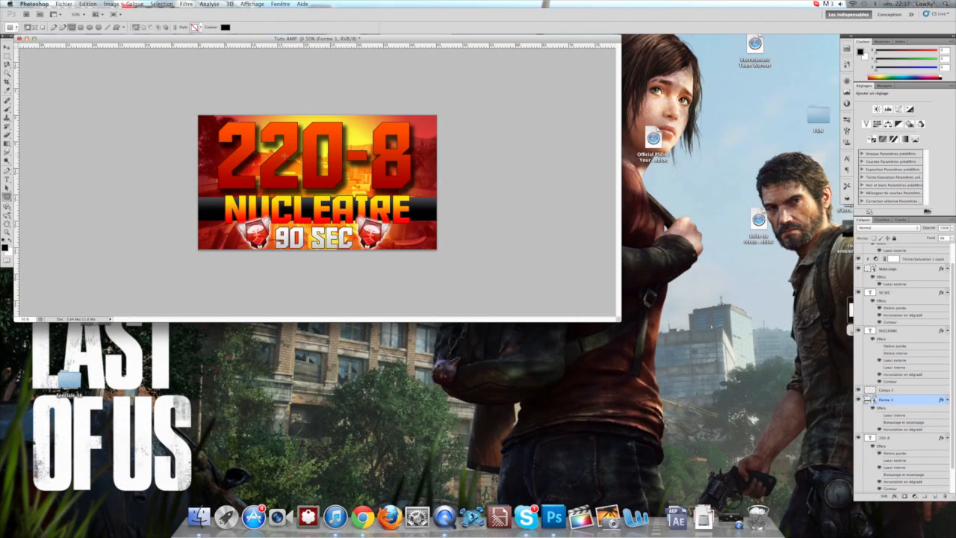
Step: Place the Blue Scratches image from the desktop into the Tuto AMP document and stretch it over the whole canvas
{"action": "left_click", "coordinate": [703, 310]}
{"action": "left_click_drag", "start_coordinate": [884, 340], "coordinate": [373, 149]}
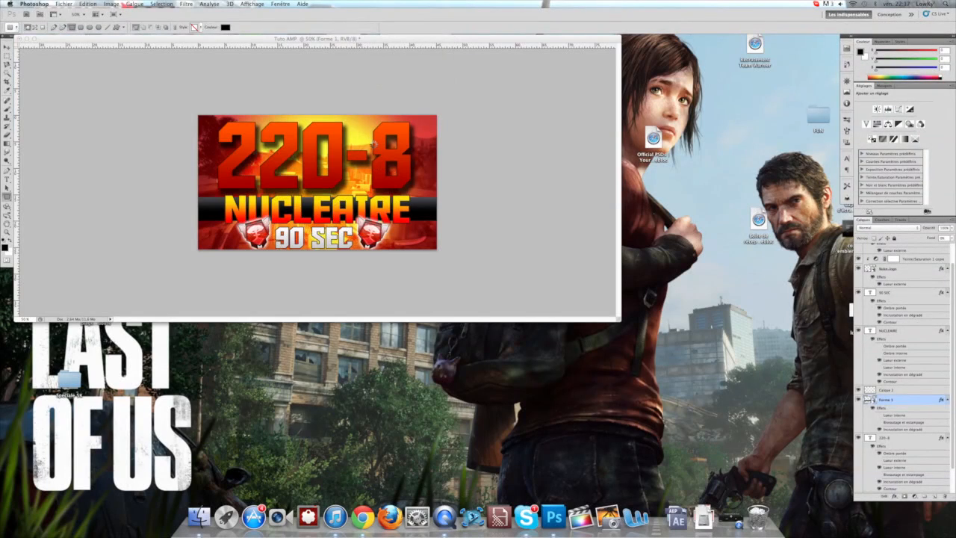
{"action": "left_click_drag", "start_coordinate": [373, 111], "coordinate": [445, 264]}
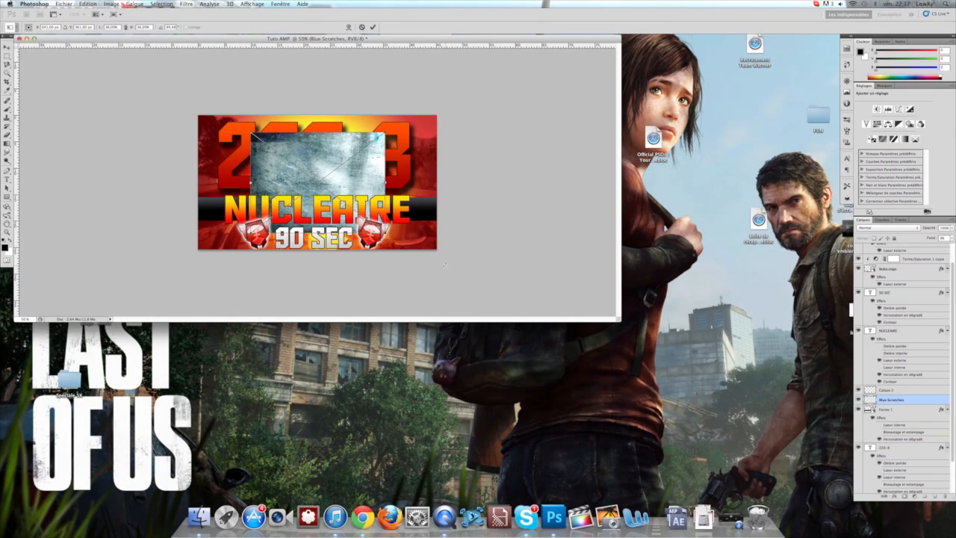
{"action": "left_click_drag", "start_coordinate": [251, 132], "coordinate": [199, 112]}
{"action": "left_click_drag", "start_coordinate": [384, 249], "coordinate": [436, 249]}
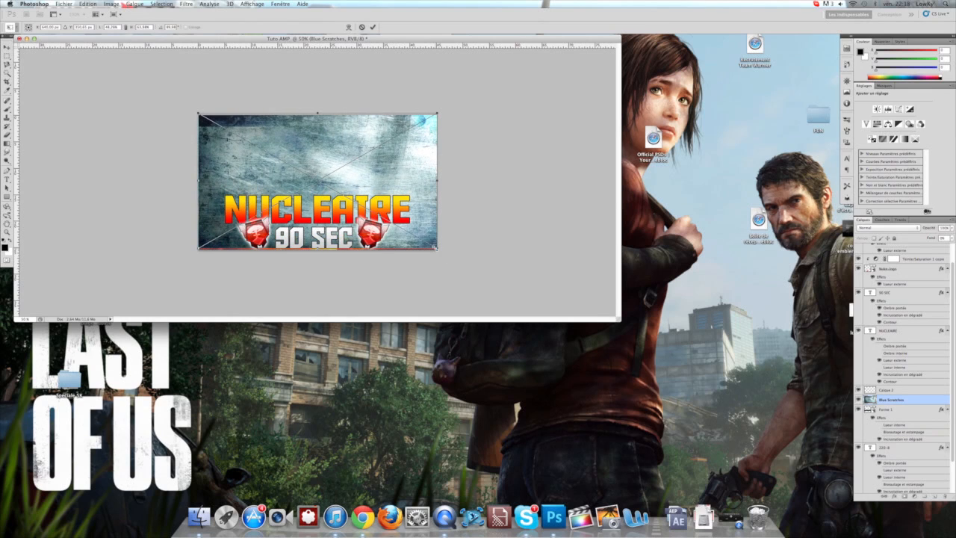
{"action": "left_click_drag", "start_coordinate": [318, 114], "coordinate": [318, 95]}
{"action": "left_click_drag", "start_coordinate": [318, 247], "coordinate": [318, 264]}
{"action": "key", "text": "Return"}
Step: Move the Blue Scratches layer to the top of the layer stack and set its blend mode to Incrustation
{"action": "left_click_drag", "start_coordinate": [906, 399], "coordinate": [906, 248]}
{"action": "left_click_drag", "start_coordinate": [618, 319], "coordinate": [777, 446]}
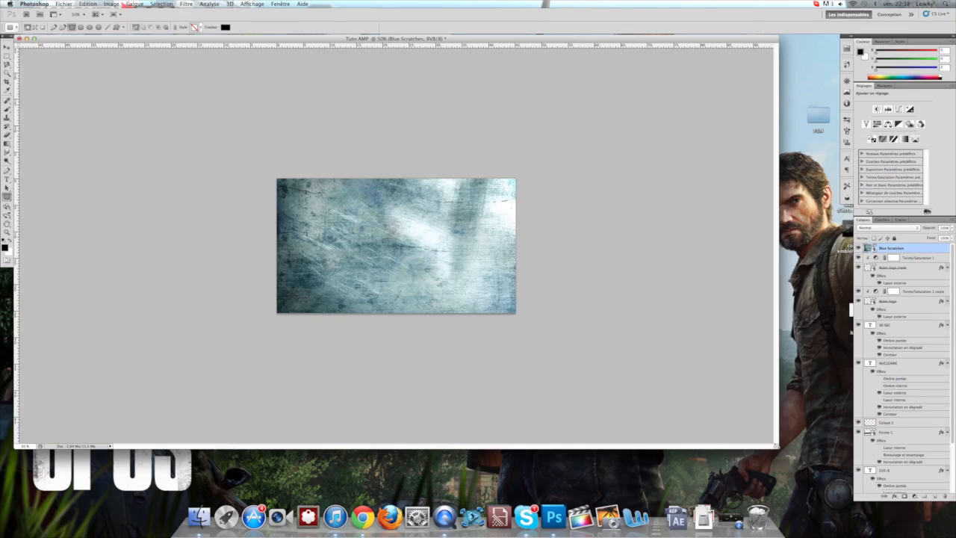
{"action": "key", "text": "super+1"}
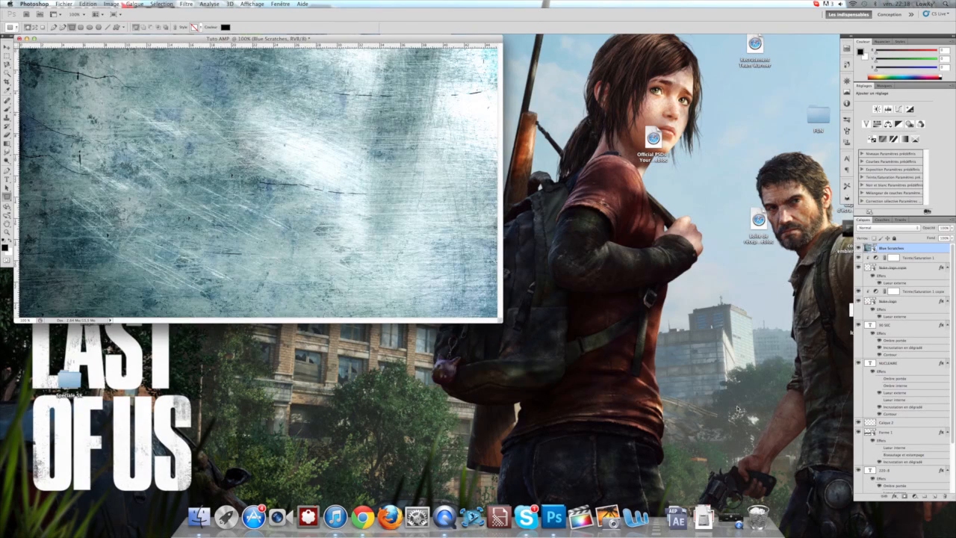
{"action": "left_click_drag", "start_coordinate": [501, 320], "coordinate": [791, 466]}
{"action": "left_click", "coordinate": [874, 228]}
{"action": "left_click", "coordinate": [875, 300]}
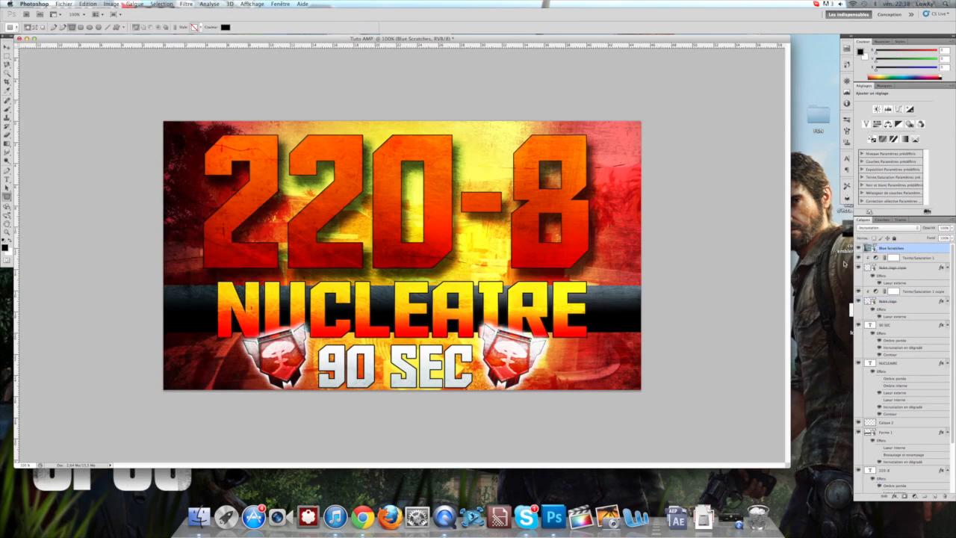
Step: Try the Lumière crue and Lumière vive blend modes on the Blue Scratches layer
{"action": "left_click", "coordinate": [896, 227]}
{"action": "left_click", "coordinate": [897, 234]}
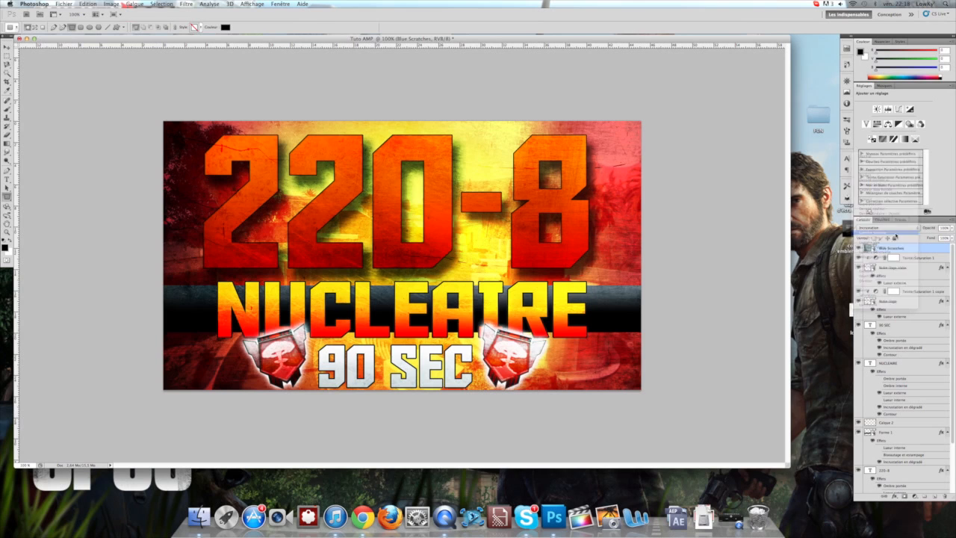
{"action": "left_click", "coordinate": [895, 229]}
{"action": "left_click", "coordinate": [896, 236]}
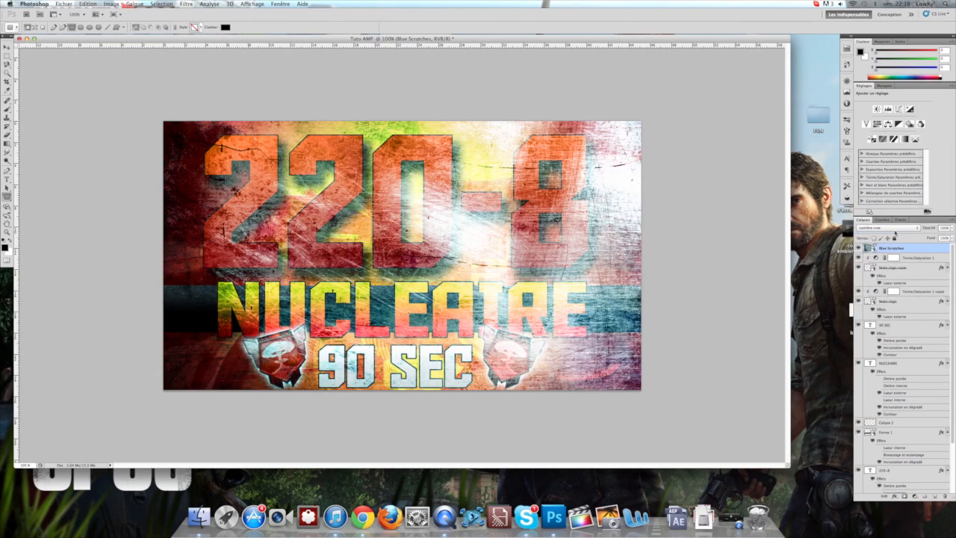
{"action": "left_click", "coordinate": [897, 228]}
{"action": "left_click", "coordinate": [895, 224]}
{"action": "left_click", "coordinate": [895, 227]}
{"action": "left_click", "coordinate": [894, 234]}
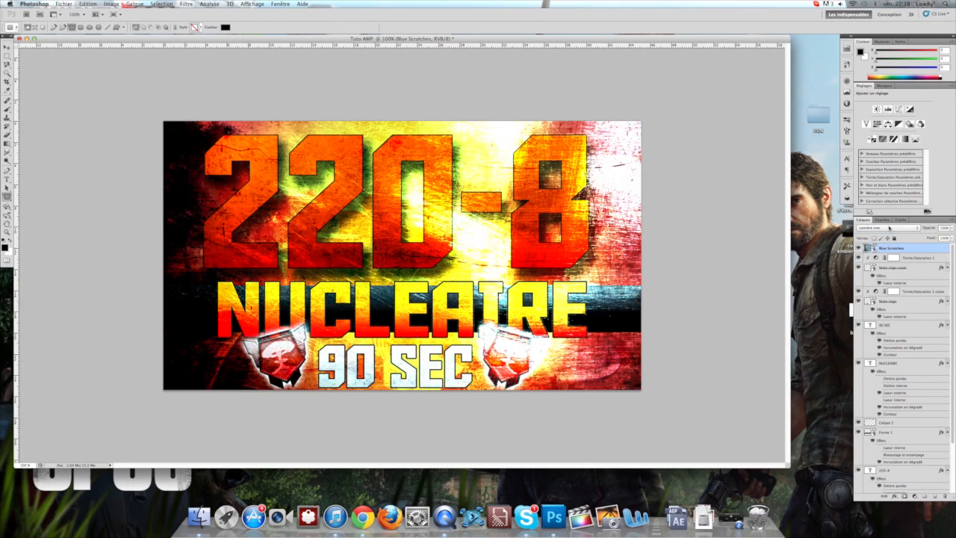
Step: Try the Lumière linéaire blend mode on the Blue Scratches layer
{"action": "key", "text": "super+minus"}
{"action": "key", "text": "super+minus"}
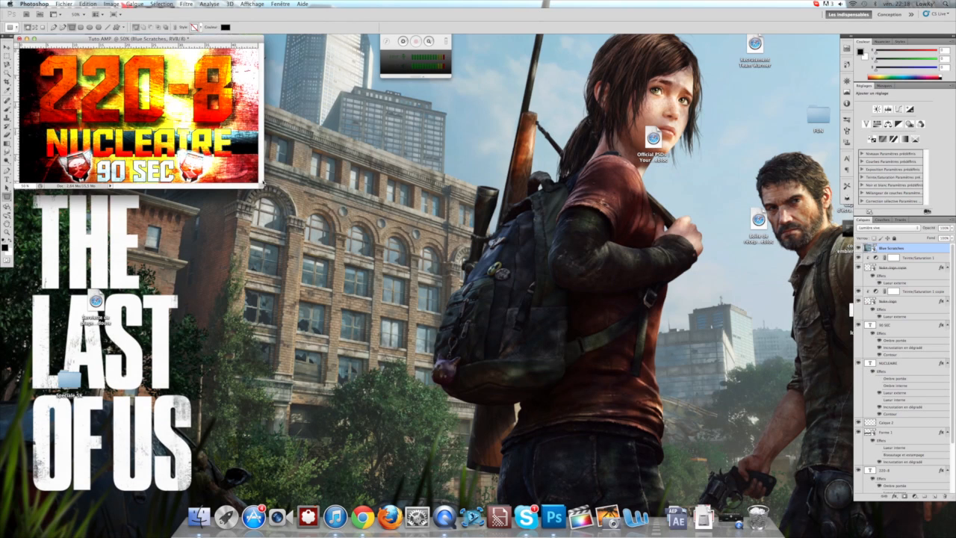
{"action": "left_click_drag", "start_coordinate": [263, 183], "coordinate": [705, 390]}
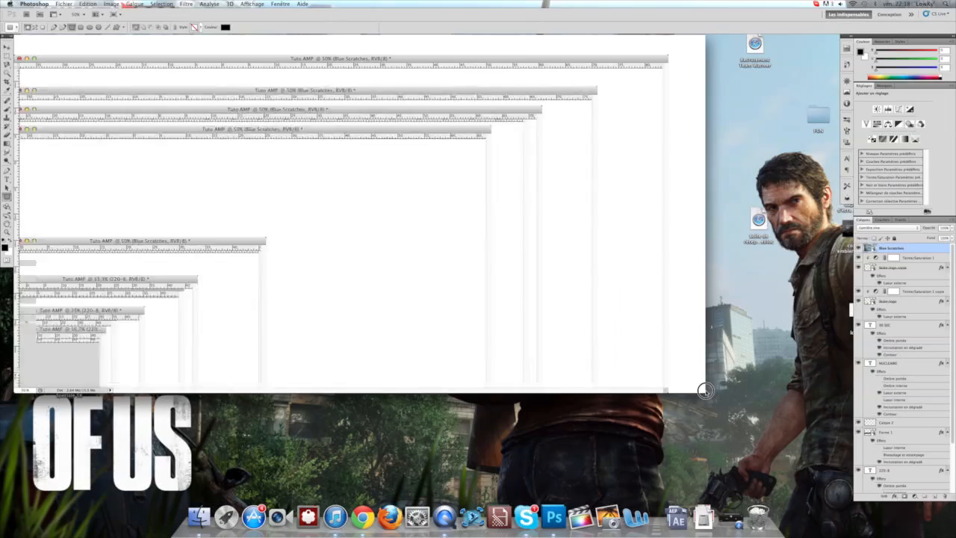
{"action": "key", "text": "super+plus"}
{"action": "key", "text": "super+plus"}
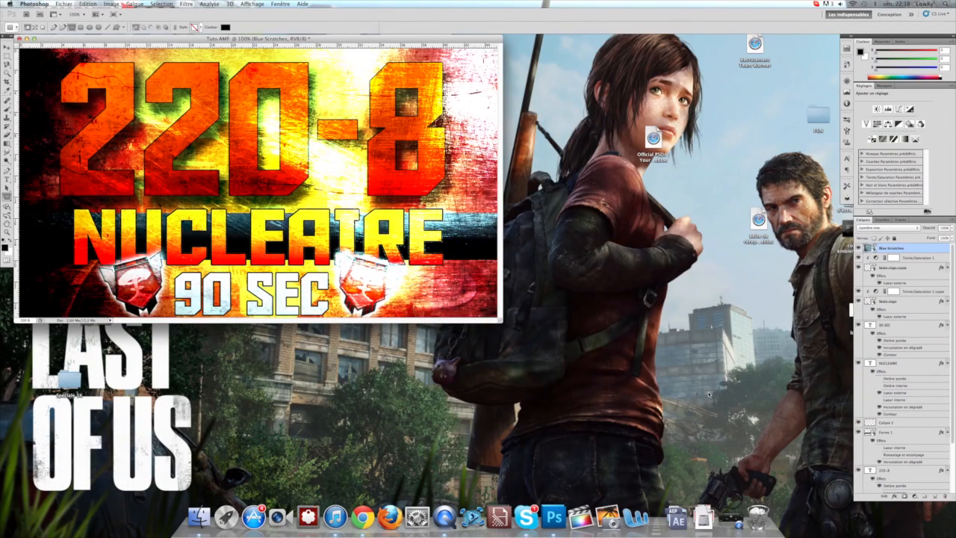
{"action": "left_click_drag", "start_coordinate": [501, 320], "coordinate": [675, 408]}
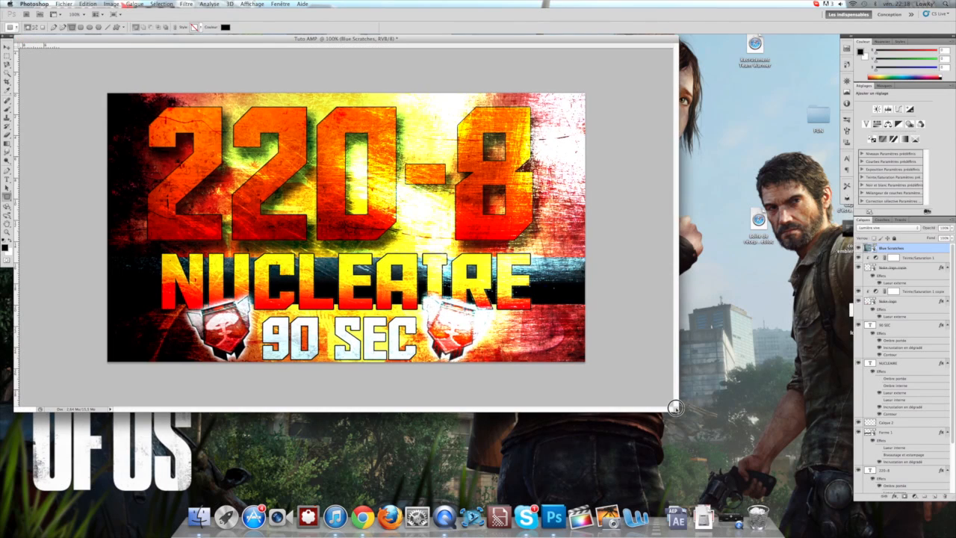
{"action": "left_click", "coordinate": [889, 228]}
{"action": "left_click", "coordinate": [889, 235]}
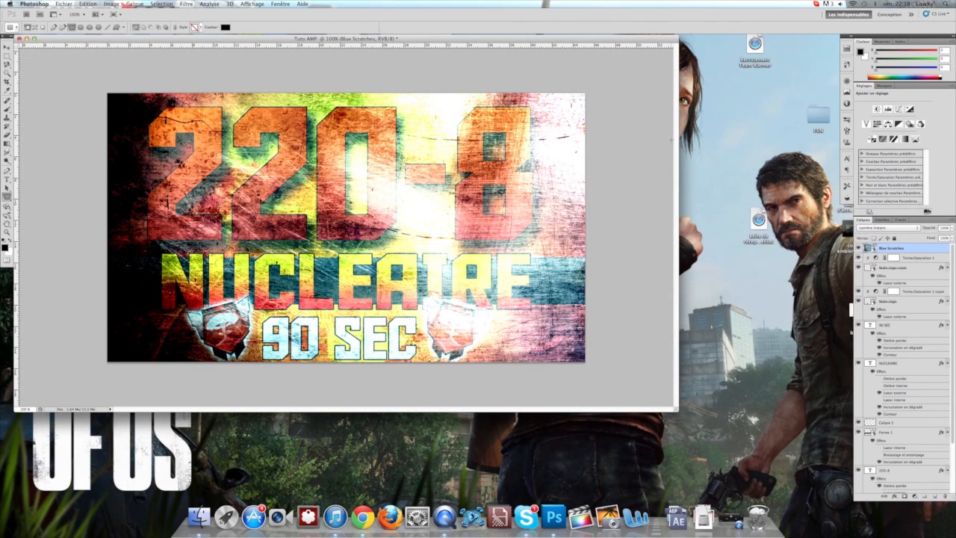
Step: Try the Lumière vive blend mode again on the scratches texture and fade its opacity down to 0%
{"action": "left_click", "coordinate": [907, 226]}
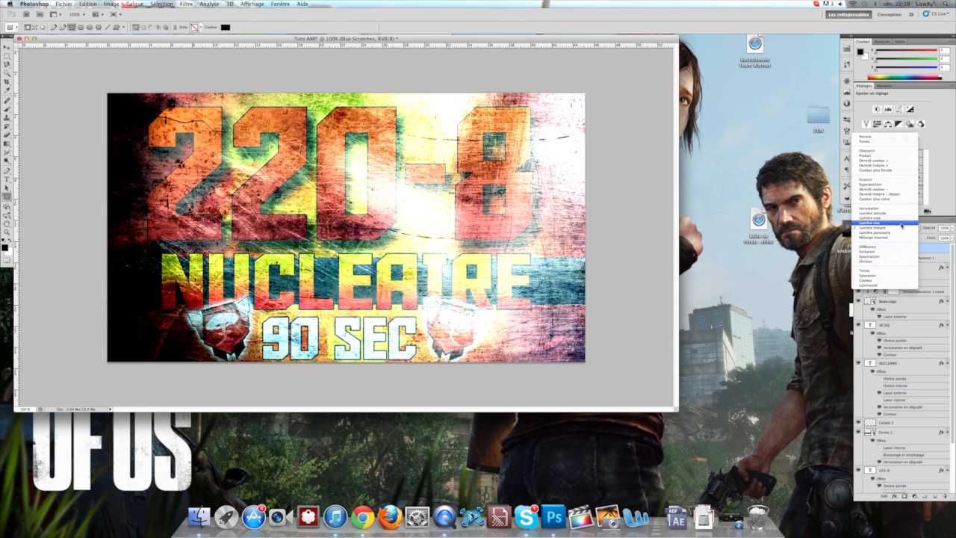
{"action": "left_click", "coordinate": [902, 223]}
{"action": "left_click", "coordinate": [952, 228]}
{"action": "left_click_drag", "start_coordinate": [950, 236], "coordinate": [926, 234]}
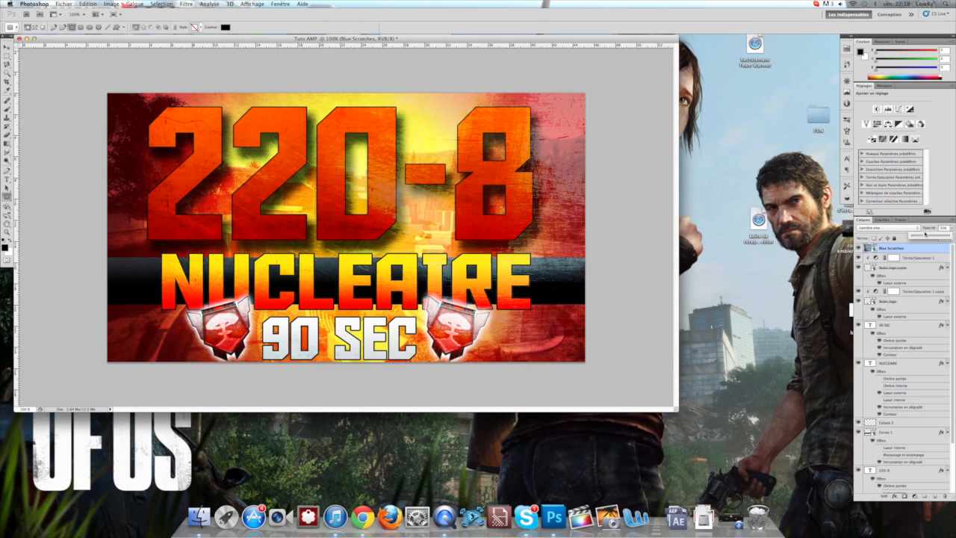
{"action": "left_click_drag", "start_coordinate": [928, 233], "coordinate": [884, 228]}
Step: Set the Blue Scratches layer to the Incrustation blend mode and bring its opacity to about half
{"action": "left_click", "coordinate": [884, 228]}
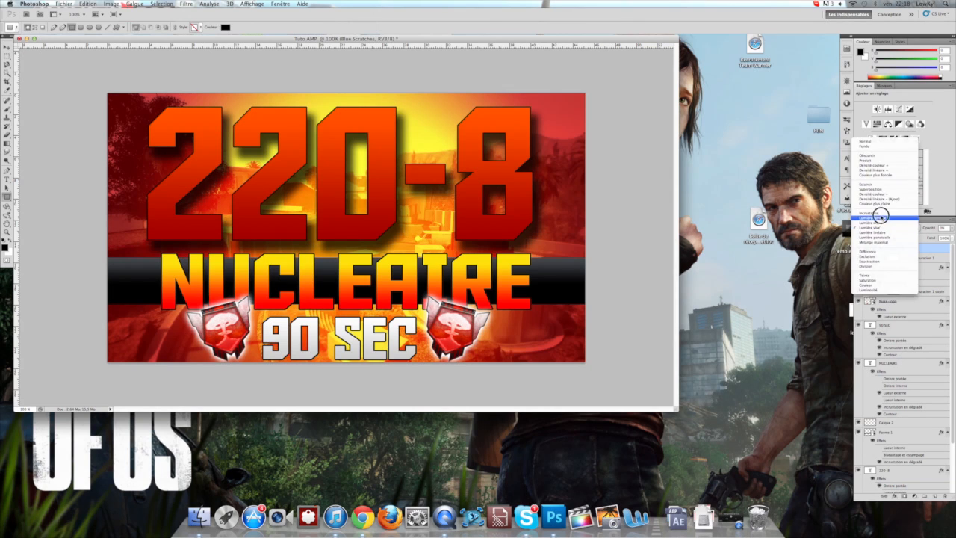
{"action": "left_click", "coordinate": [880, 215]}
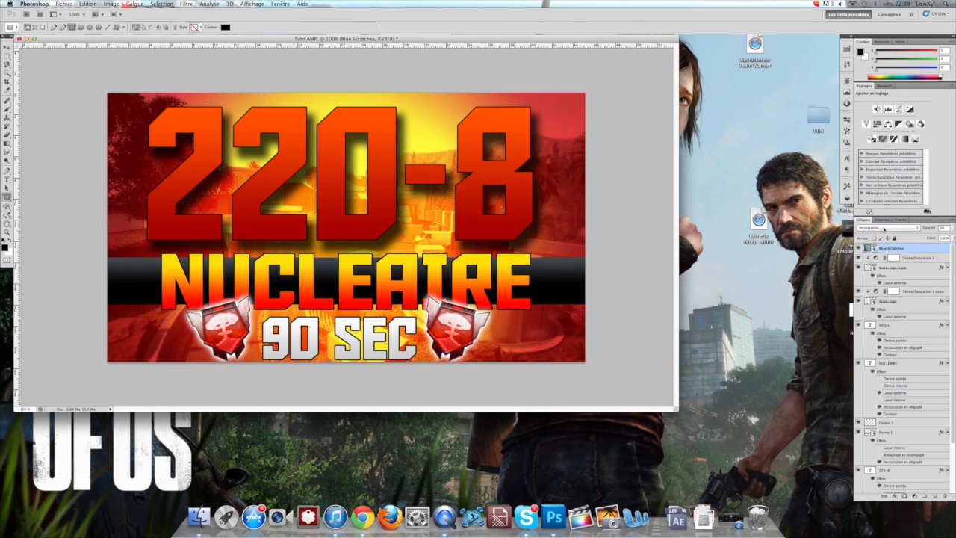
{"action": "left_click", "coordinate": [953, 228]}
{"action": "left_click_drag", "start_coordinate": [913, 237], "coordinate": [950, 236]}
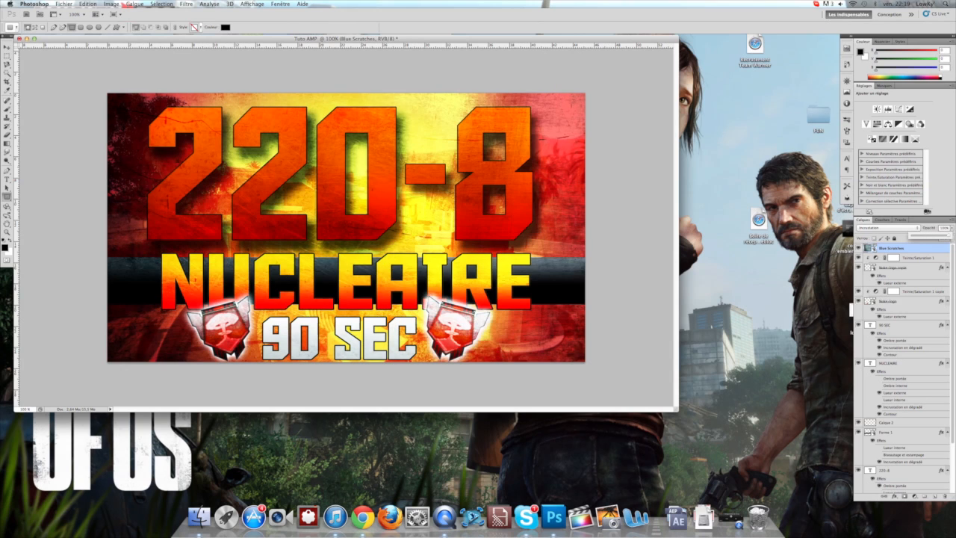
{"action": "left_click_drag", "start_coordinate": [947, 235], "coordinate": [932, 234]}
Step: Examine the textured graphic as a whole and close up at different zoom levels
{"action": "left_click", "coordinate": [7, 47]}
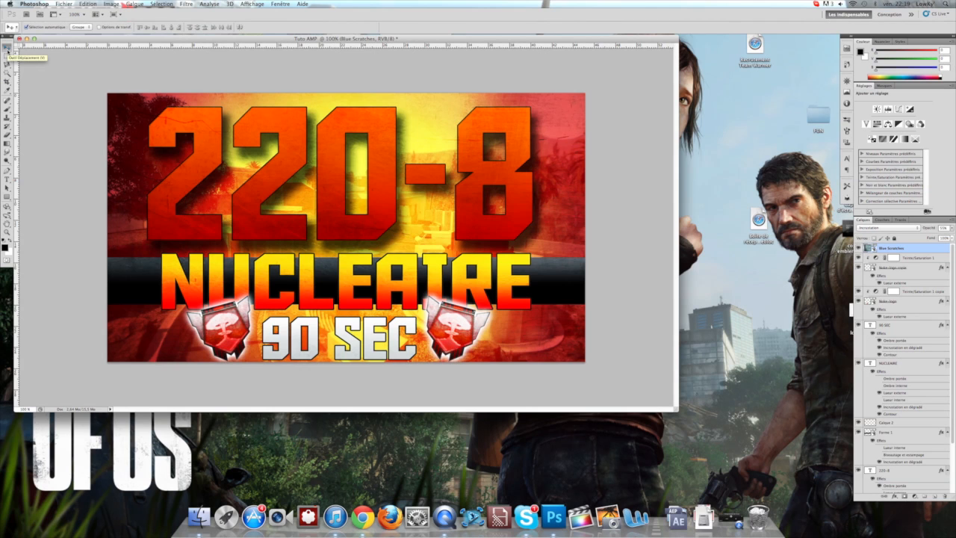
{"action": "key", "text": "super+minus"}
{"action": "key", "text": "super+minus"}
{"action": "key", "text": "super+minus"}
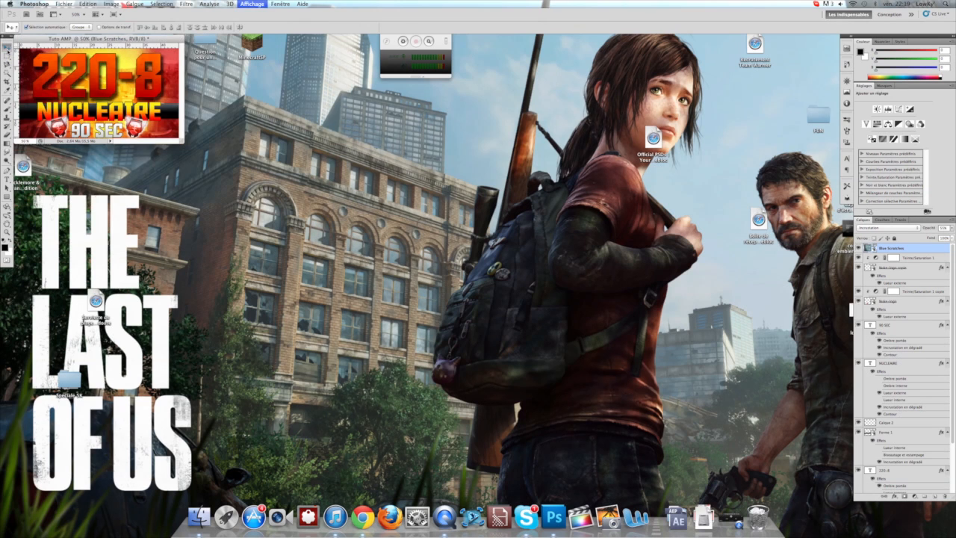
{"action": "left_click_drag", "start_coordinate": [182, 142], "coordinate": [648, 398]}
{"action": "key", "text": "super+plus"}
{"action": "key", "text": "super+plus"}
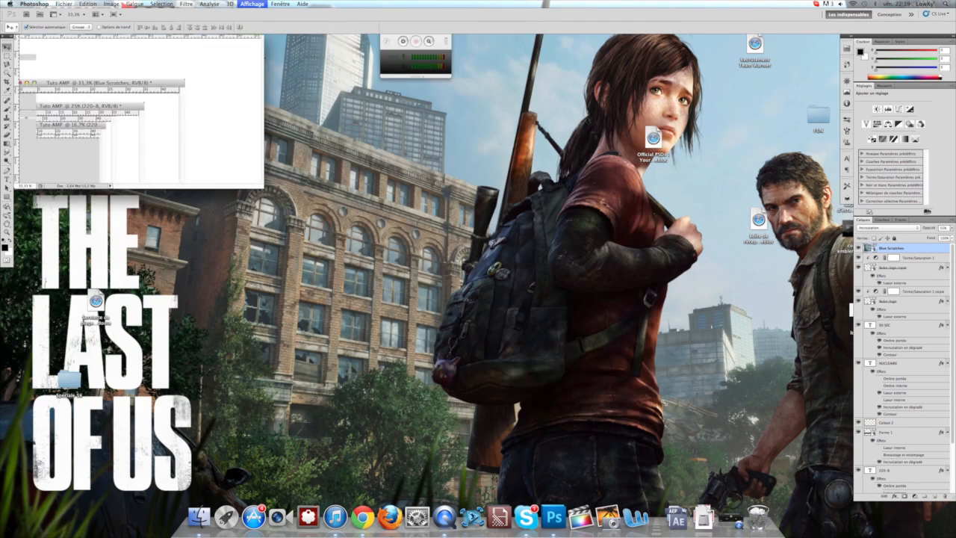
{"action": "key", "text": "super+plus"}
{"action": "key", "text": "super+plus"}
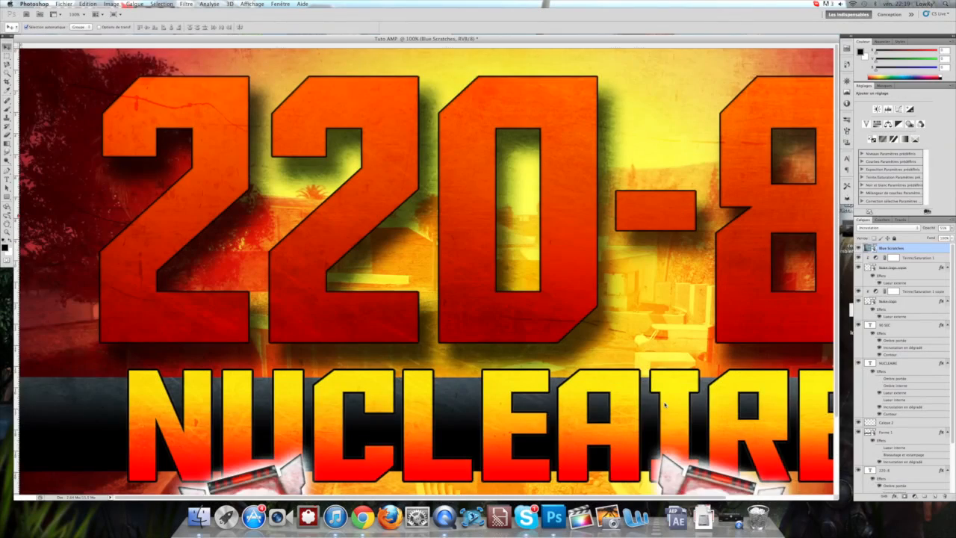
{"action": "key", "text": "super+minus"}
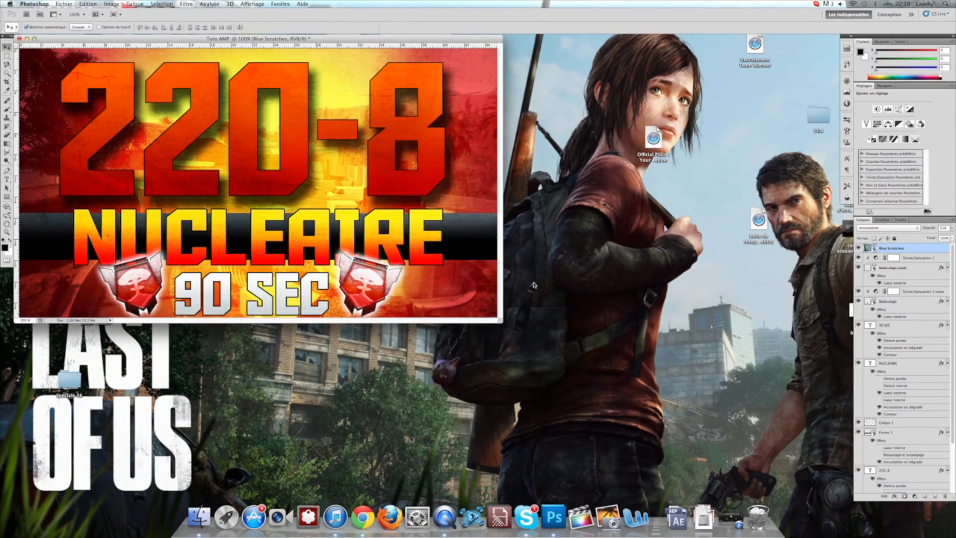
{"action": "left_click_drag", "start_coordinate": [501, 322], "coordinate": [692, 411]}
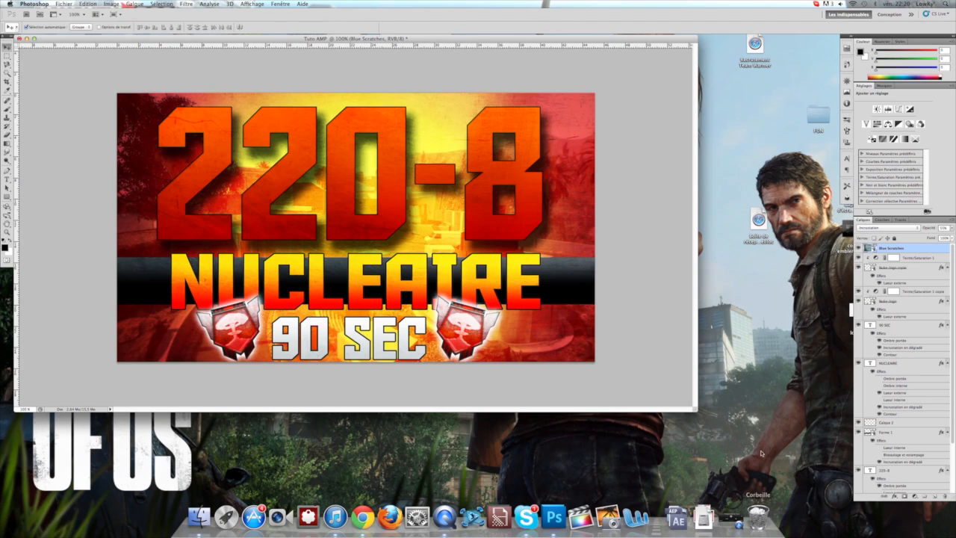
{"action": "left_click_drag", "start_coordinate": [695, 410], "coordinate": [774, 449]}
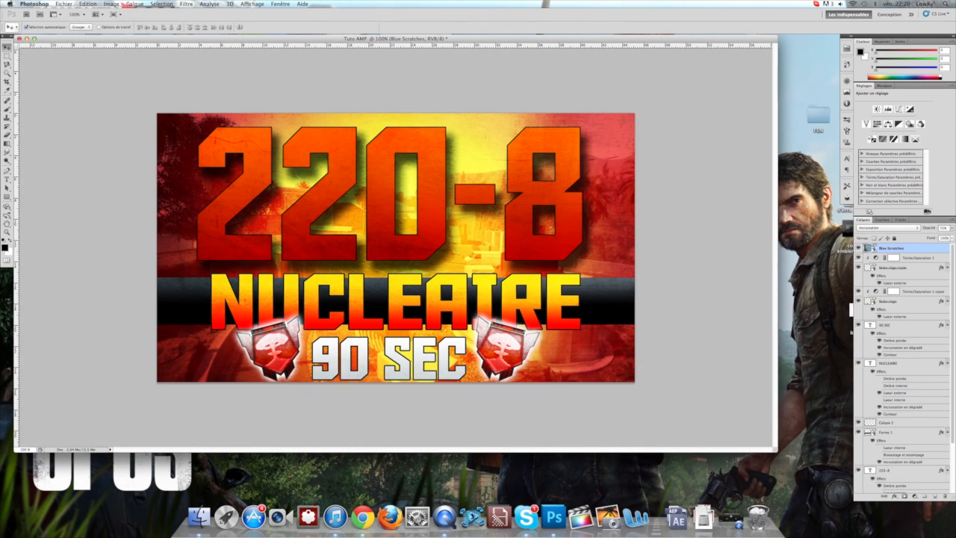
{"action": "left_click", "coordinate": [730, 517]}
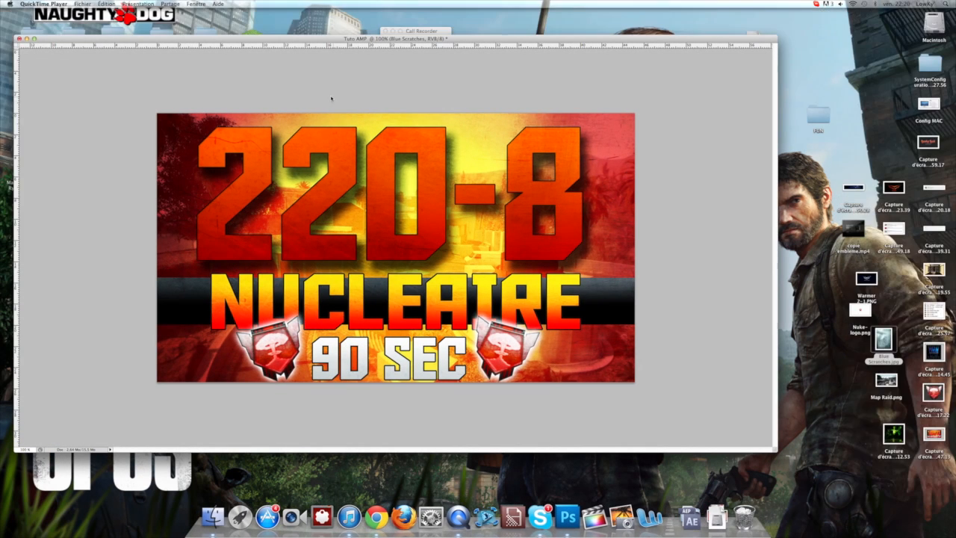